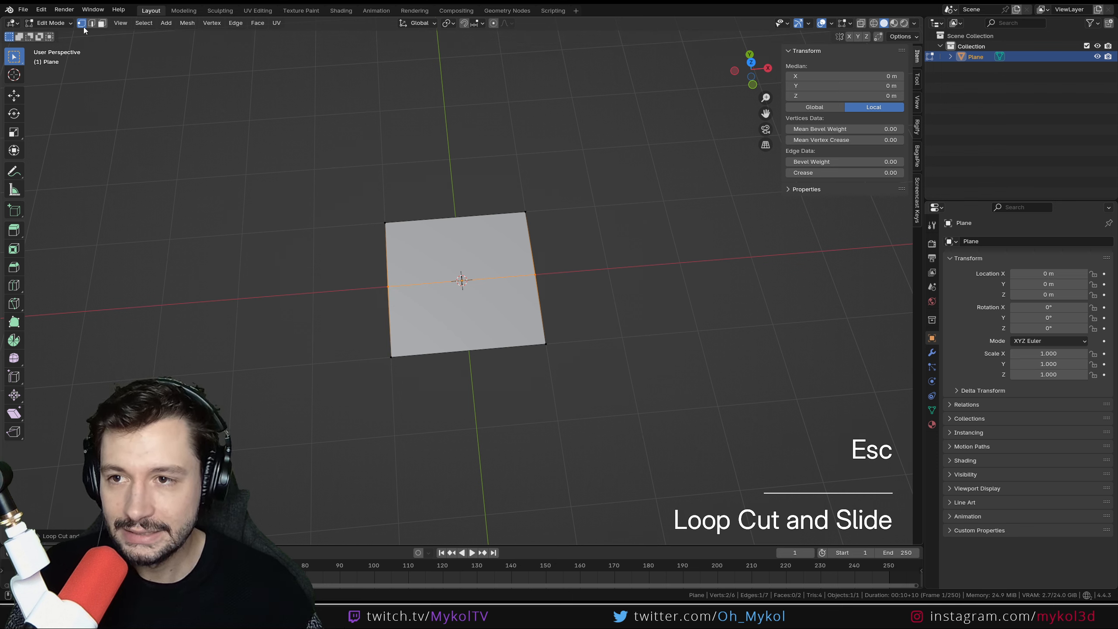
- Delete all vertices of the plane except the edge midpoint at X 1 m, and return to Object Mode
click(536, 276)
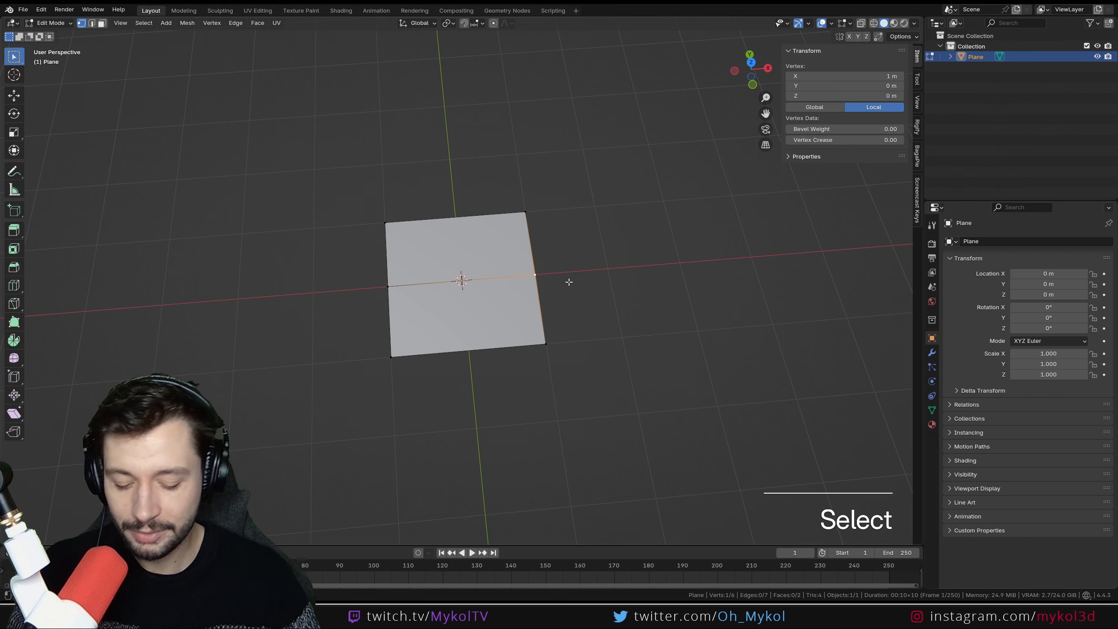
key(ctrl+i)
key(x)
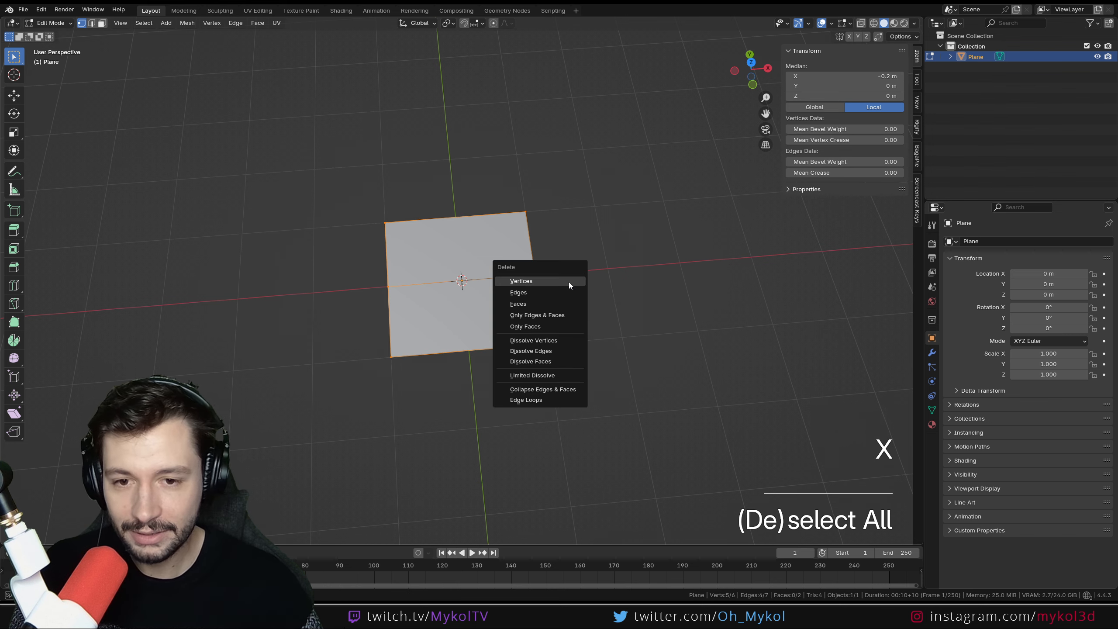
click(568, 281)
middle_drag(490, 246, 524, 307)
key(Tab)
key(Tab)
drag(565, 271, 629, 335)
middle_drag(590, 304, 563, 304)
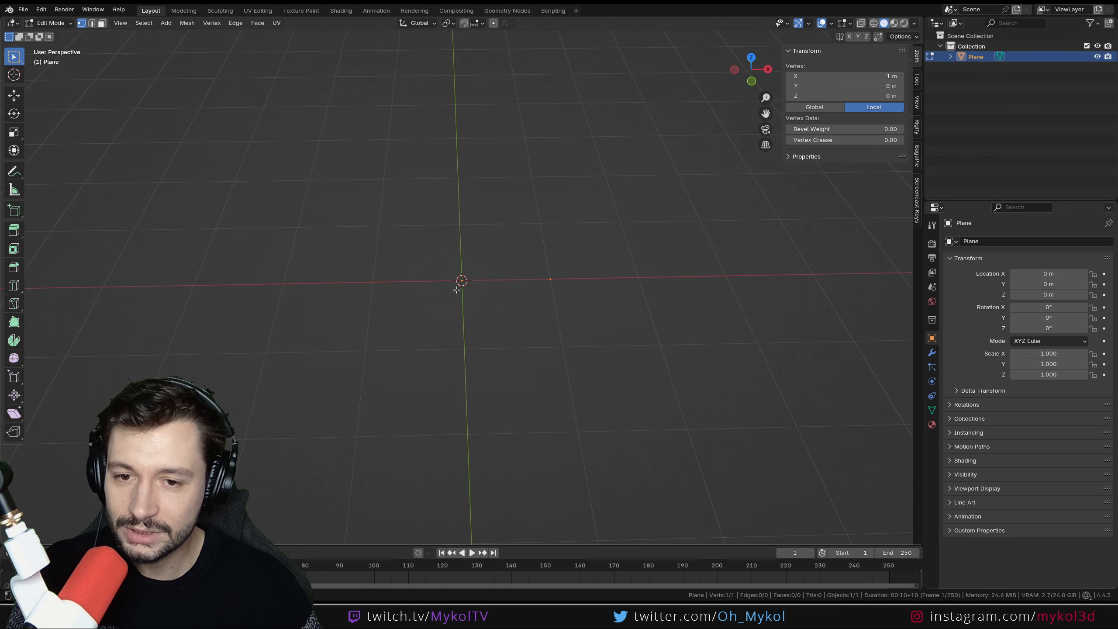
key(Tab)
- Try rotating the single-vertex object about the global Z axis around its origin
key(r)
key(z)
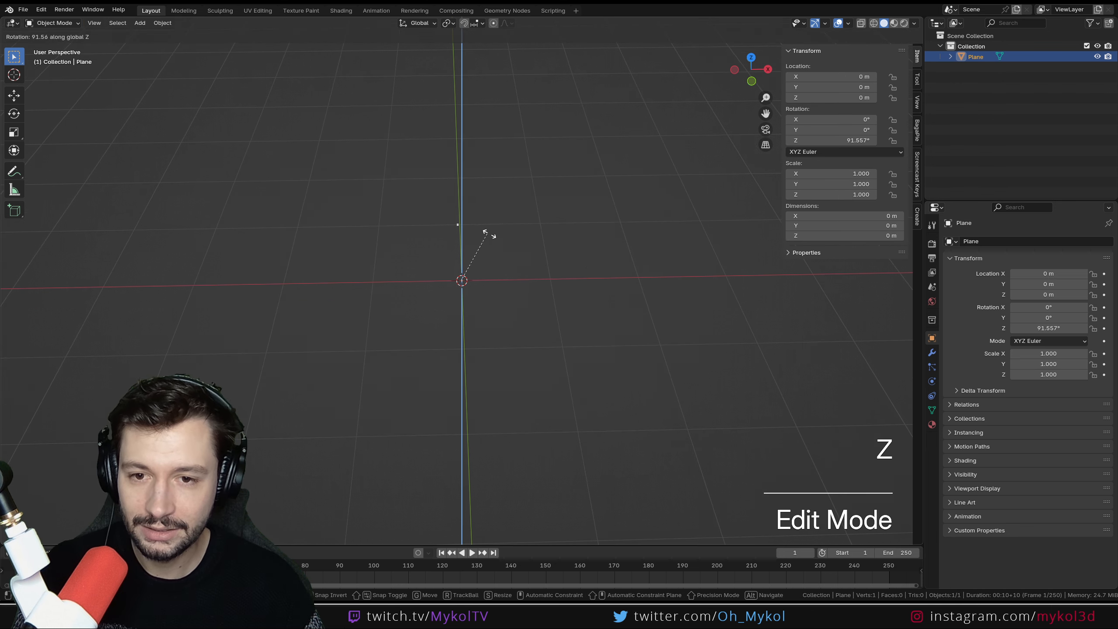
key(Escape)
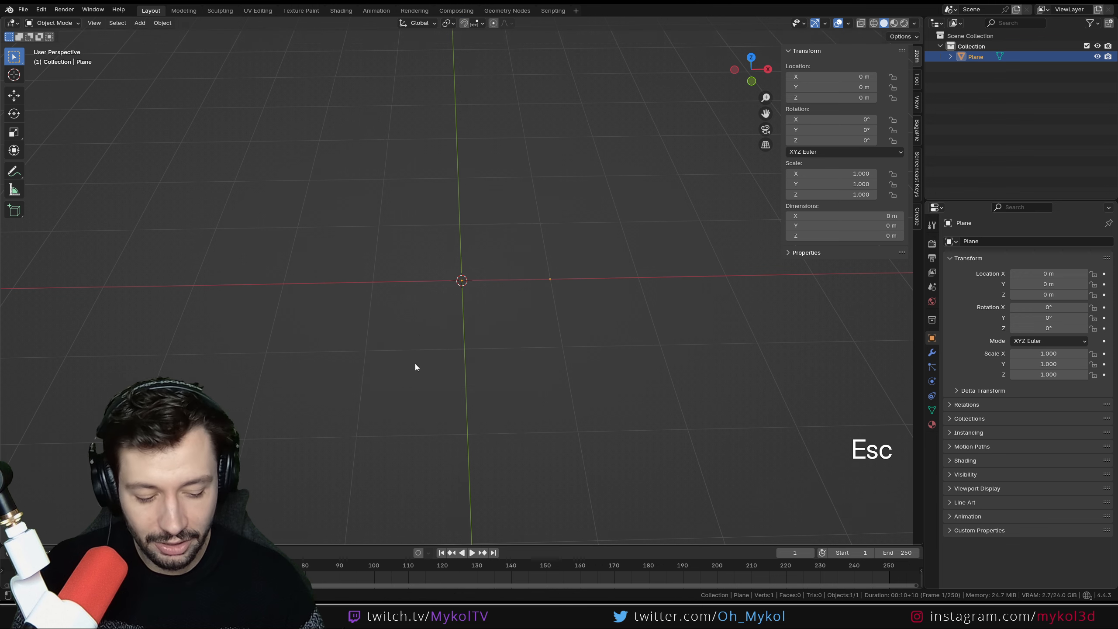
key(KP_7)
key(r)
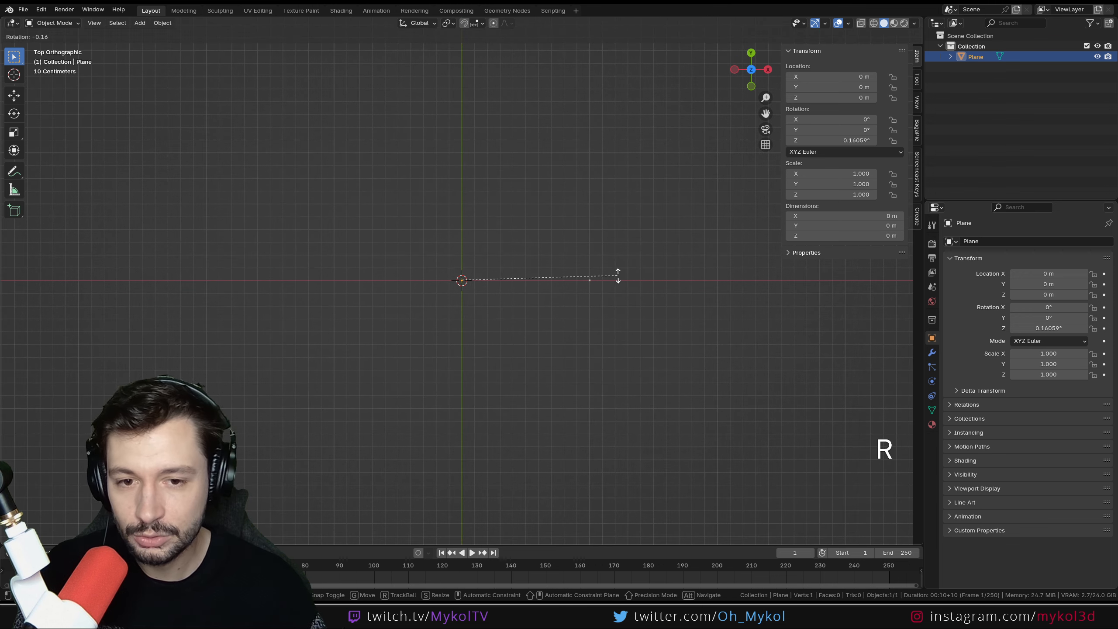
key(z)
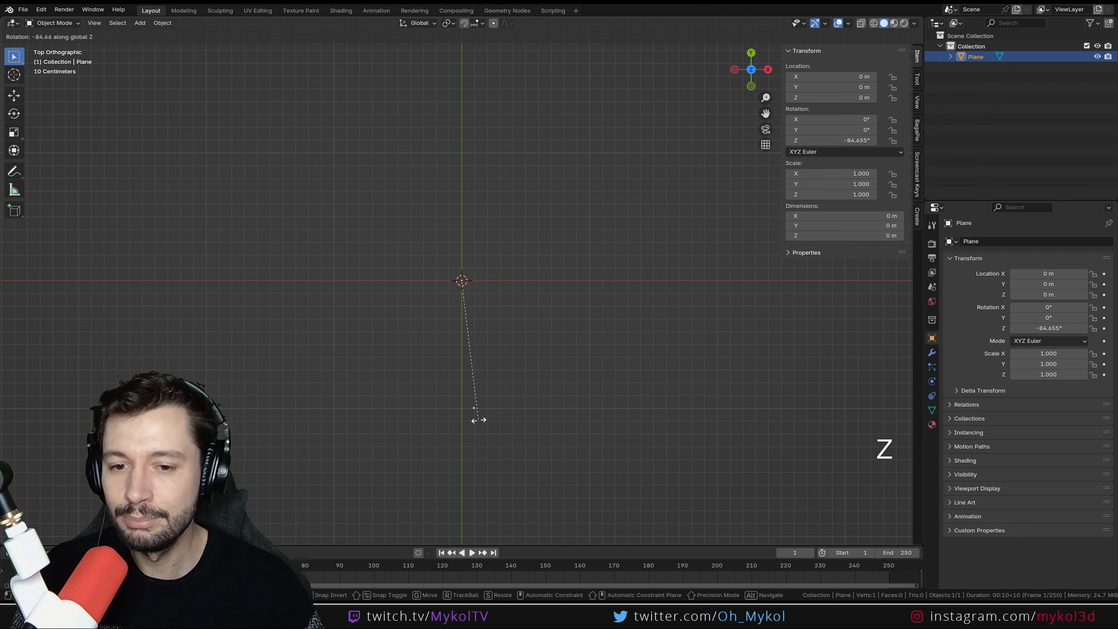
key(Escape)
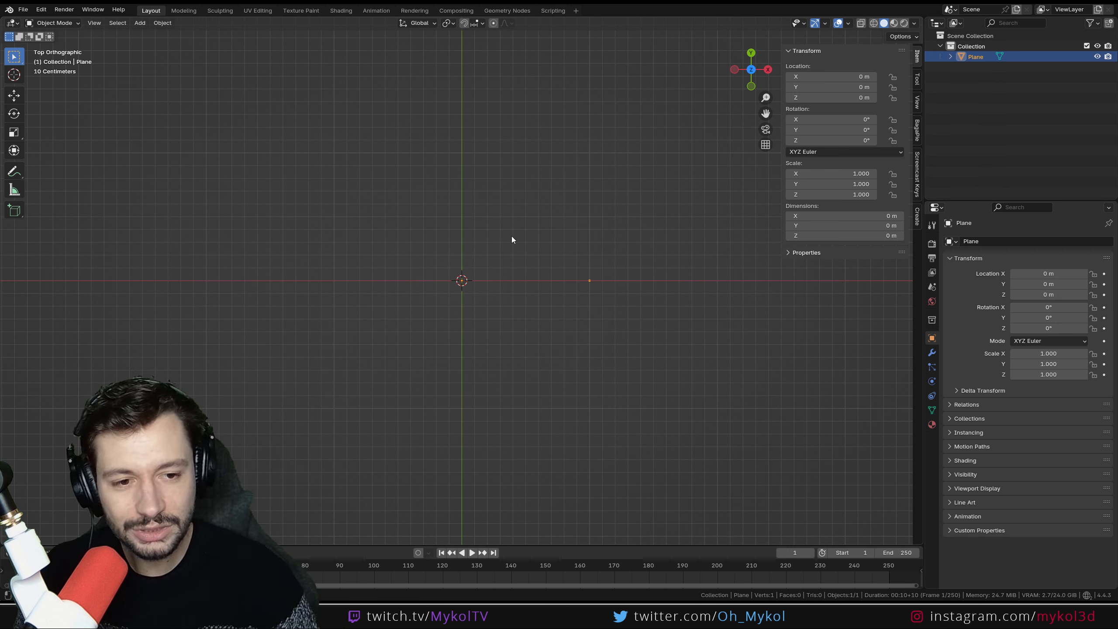
- Add a Screw modifier to the single-vertex plane object to sweep it into a circle
click(932, 353)
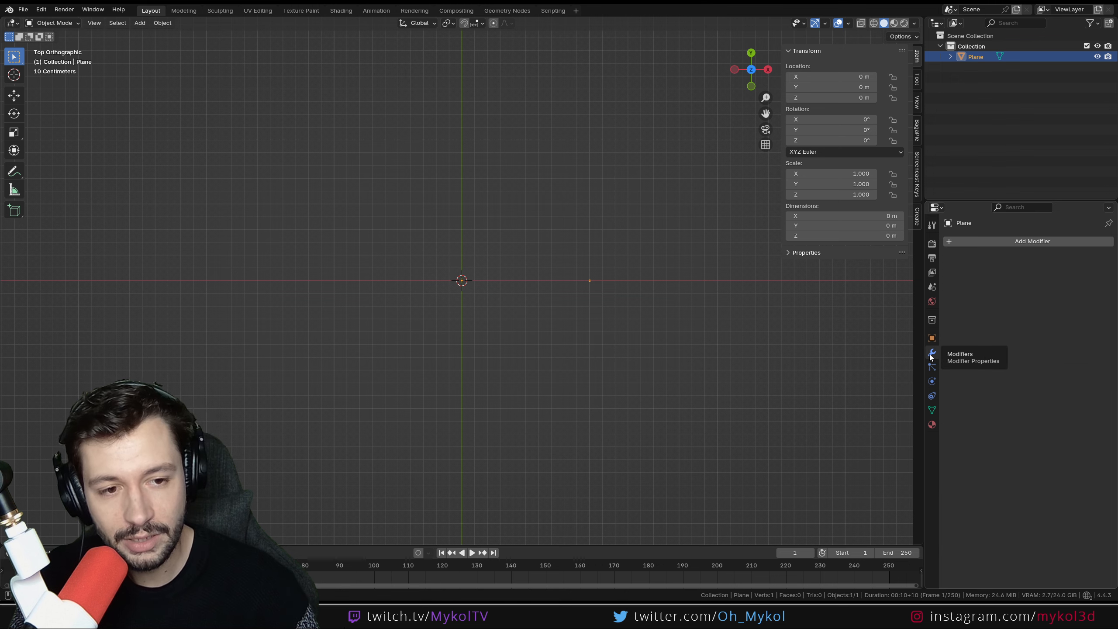
click(999, 240)
mouse_move(976, 276)
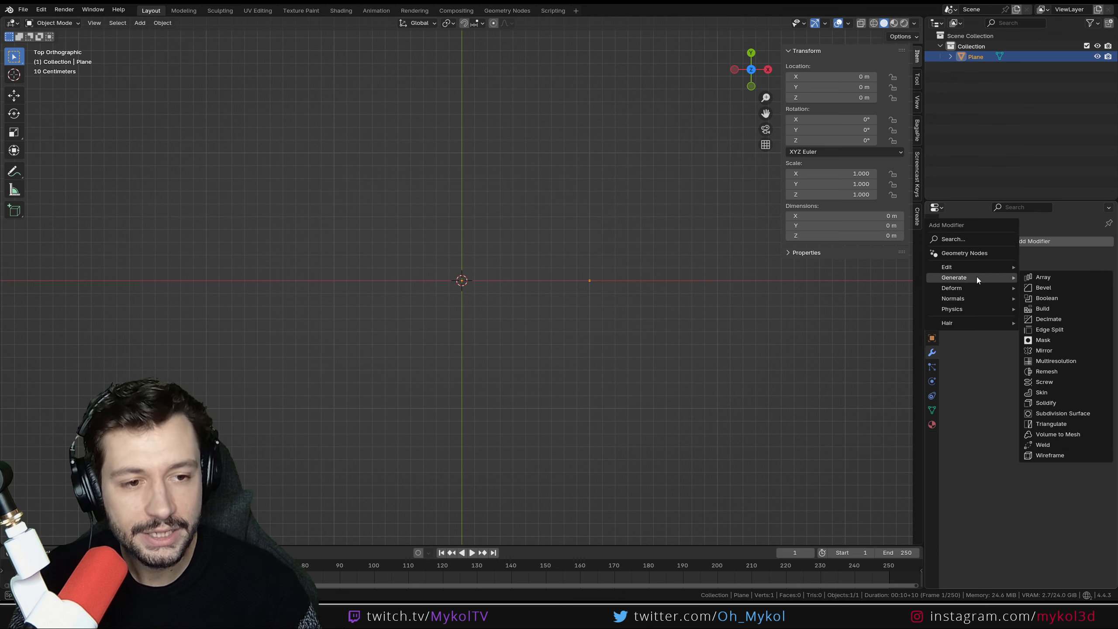
click(1047, 382)
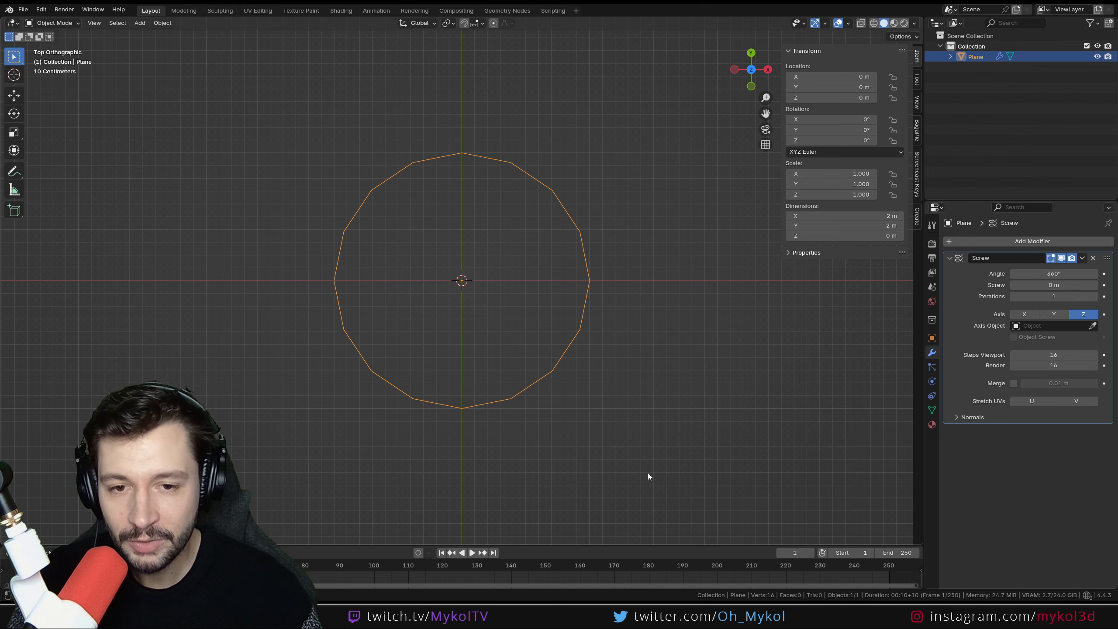
middle_drag(648, 472, 567, 443)
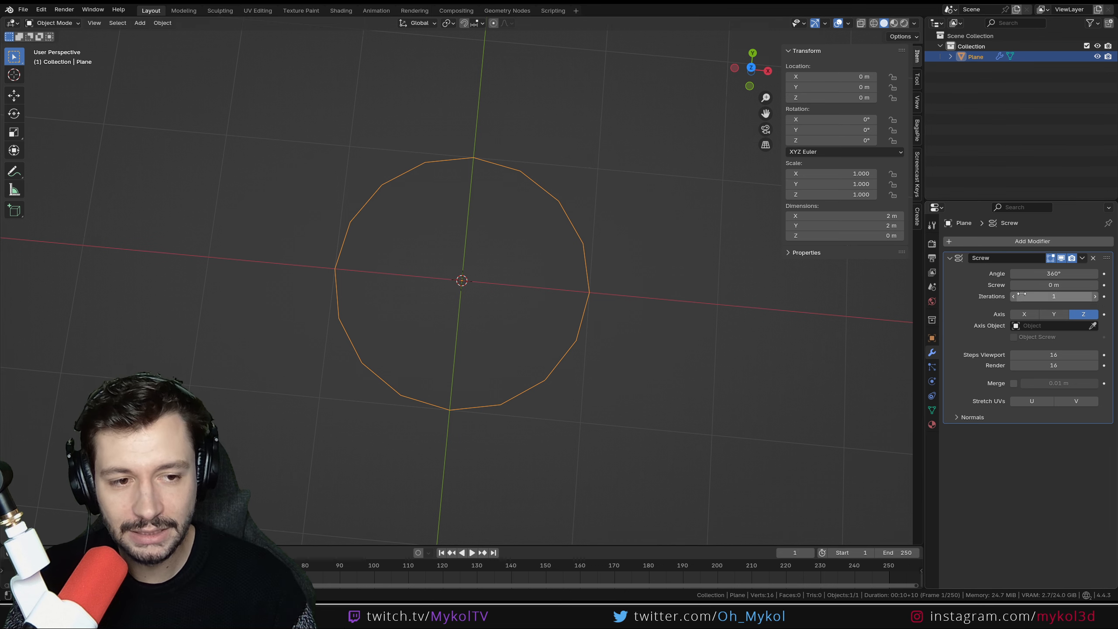
- Try the X and Y axes for the Screw modifier, and set its axis back to Z
click(1024, 314)
click(1054, 314)
click(1082, 314)
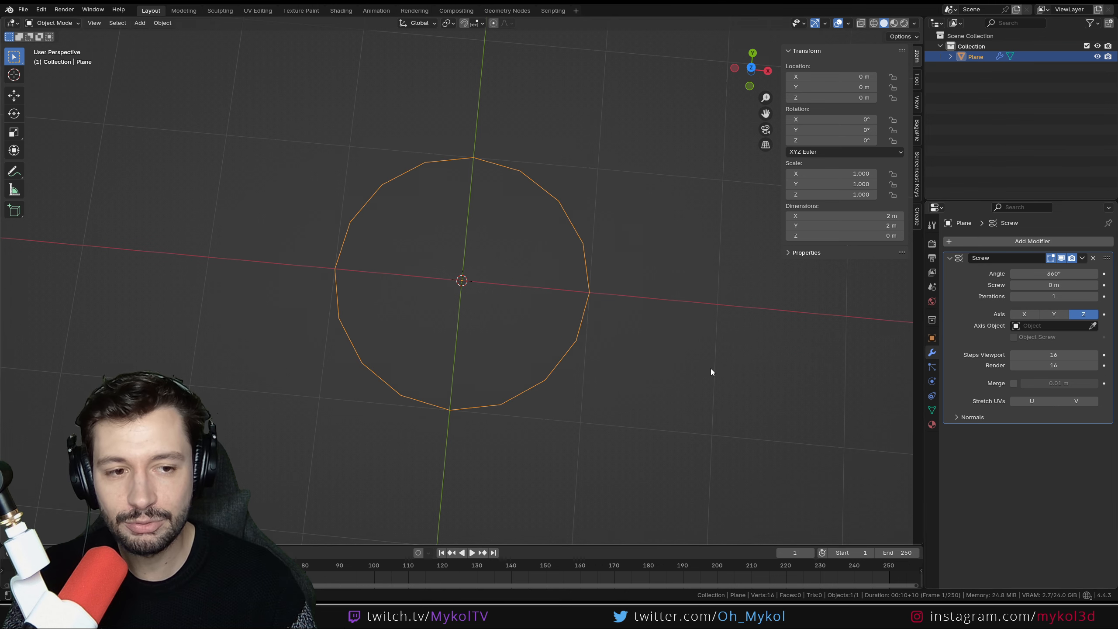
middle_drag(711, 368, 838, 309)
click(1024, 314)
click(1053, 314)
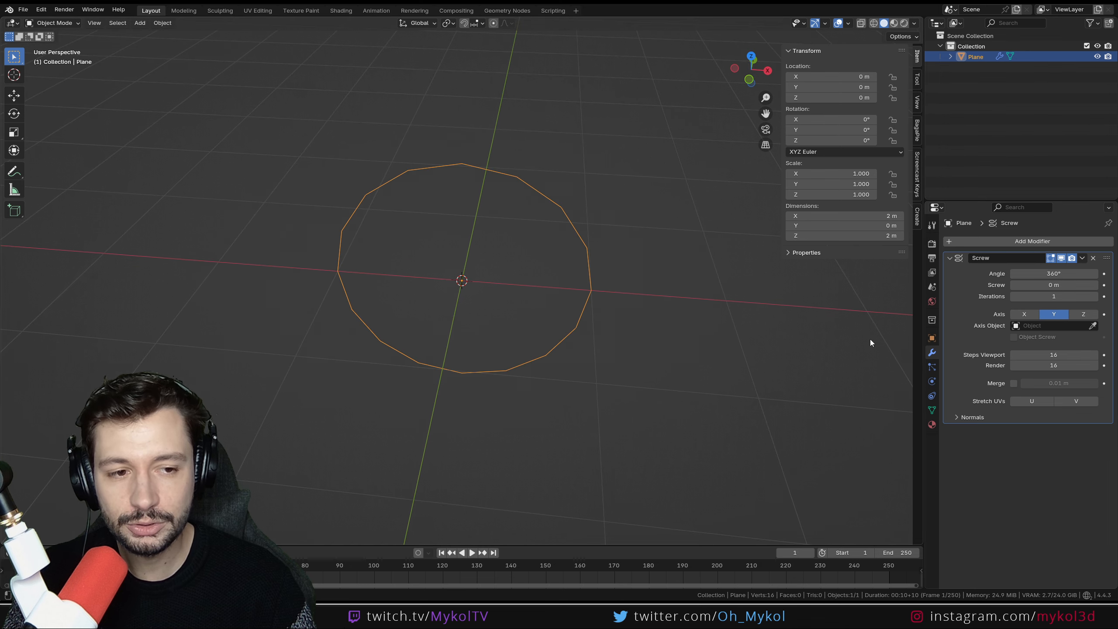
middle_drag(869, 343, 514, 295)
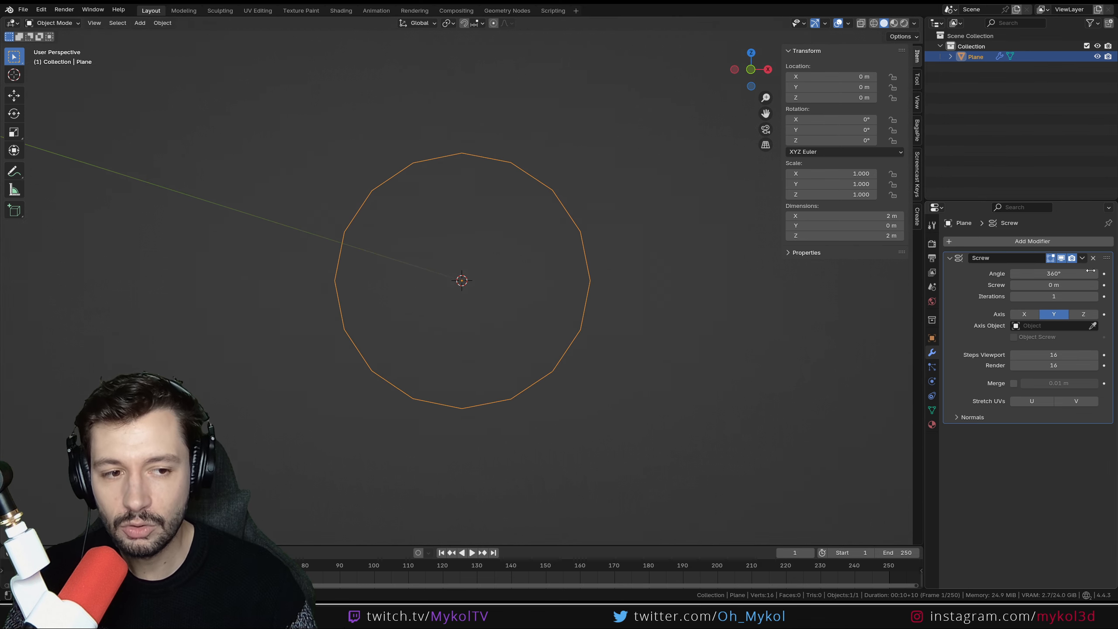
click(1083, 314)
middle_drag(599, 258, 568, 327)
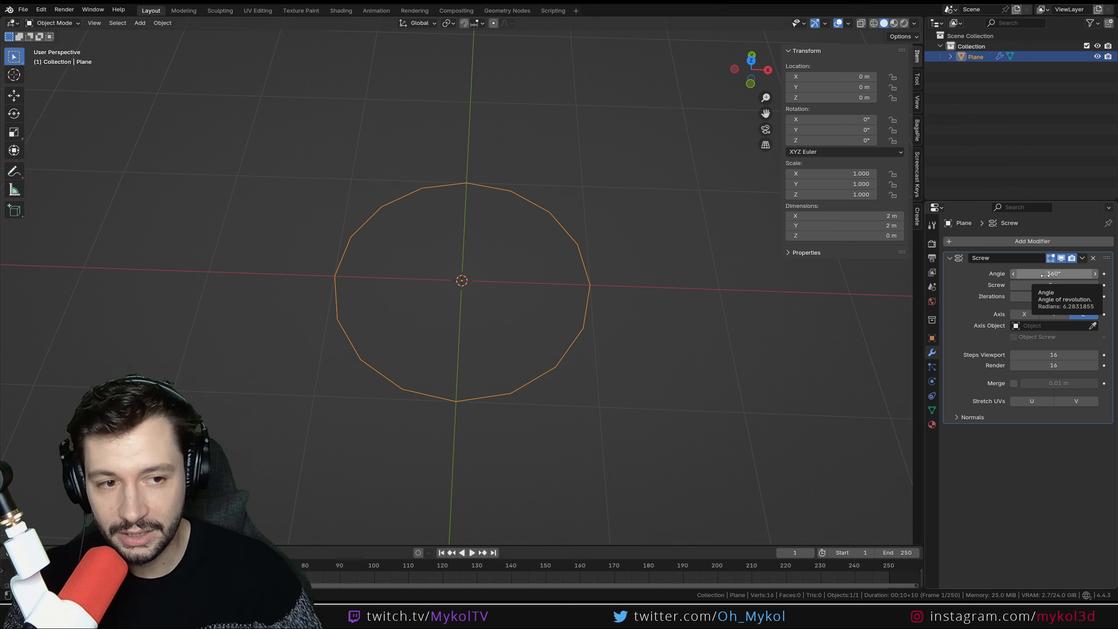
- Set the Screw modifier's angle to 180° to form a half circle
click(1045, 273)
text(180)
key(Return)
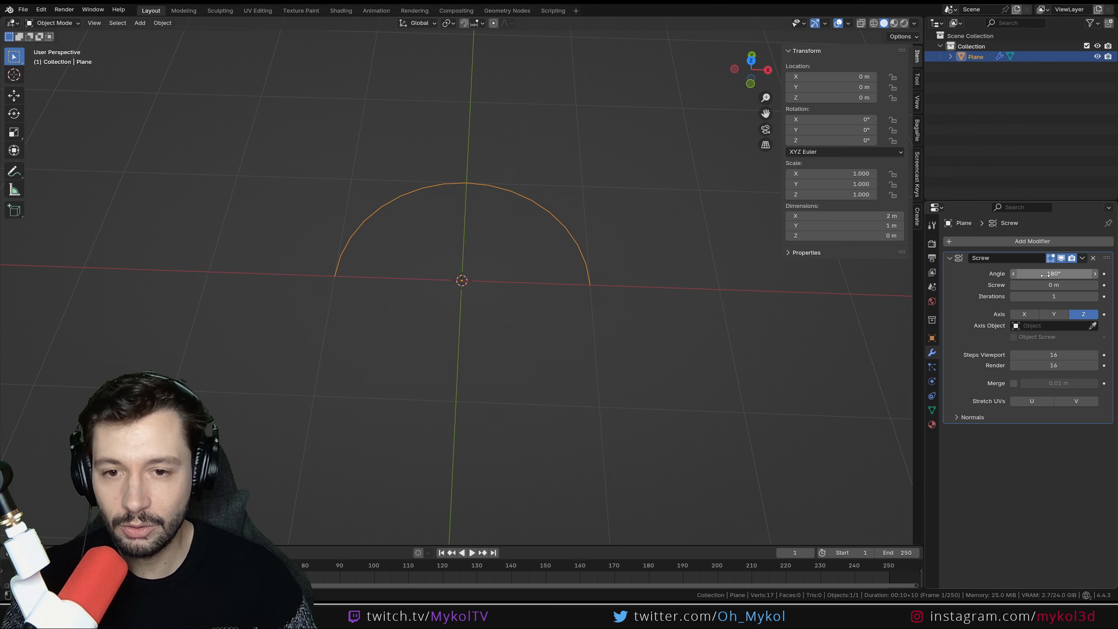
- Set the Screw modifier's angle to 90° and inspect the quarter arc from the top view
click(1045, 274)
text(90)
key(Return)
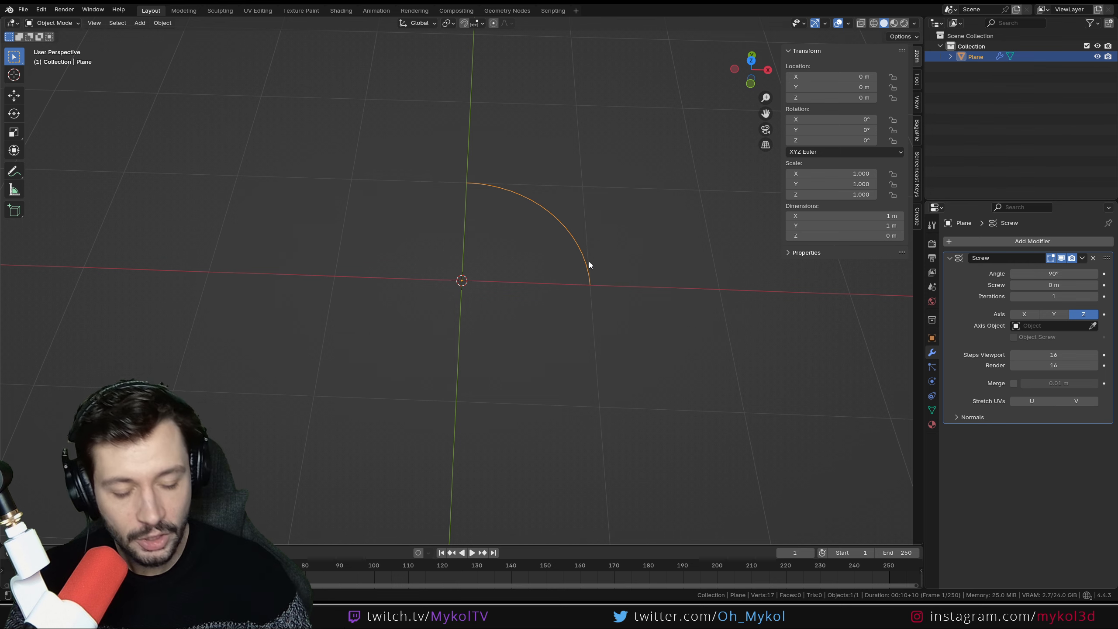
key(KP_7)
scroll(589, 260, up, 3)
shift+middle_drag(571, 231, 583, 375)
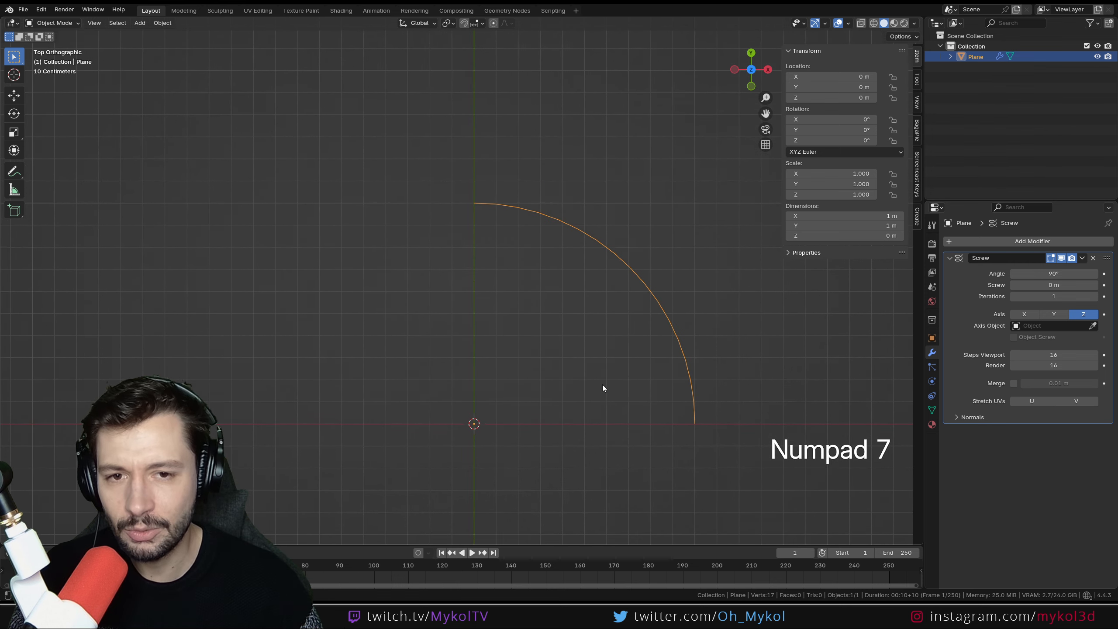
scroll(603, 386, up, 2)
shift+middle_drag(638, 414, 620, 311)
scroll(616, 291, down, 5)
shift+middle_drag(543, 314, 564, 353)
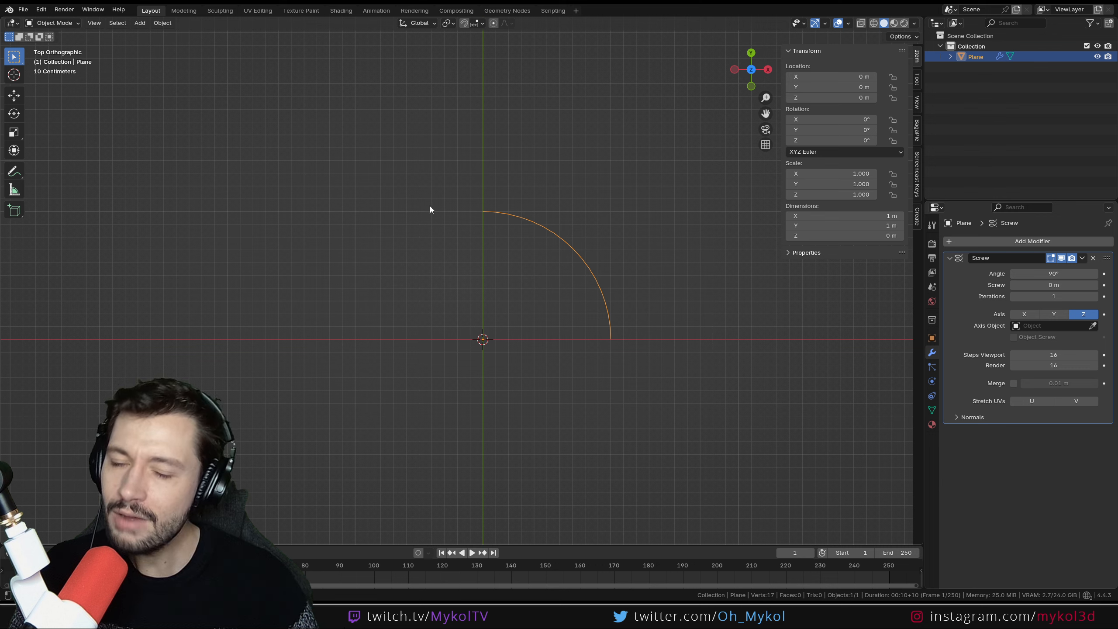
- Set the Screw modifier's angle to 10° and inspect the short arc up close
click(1049, 274)
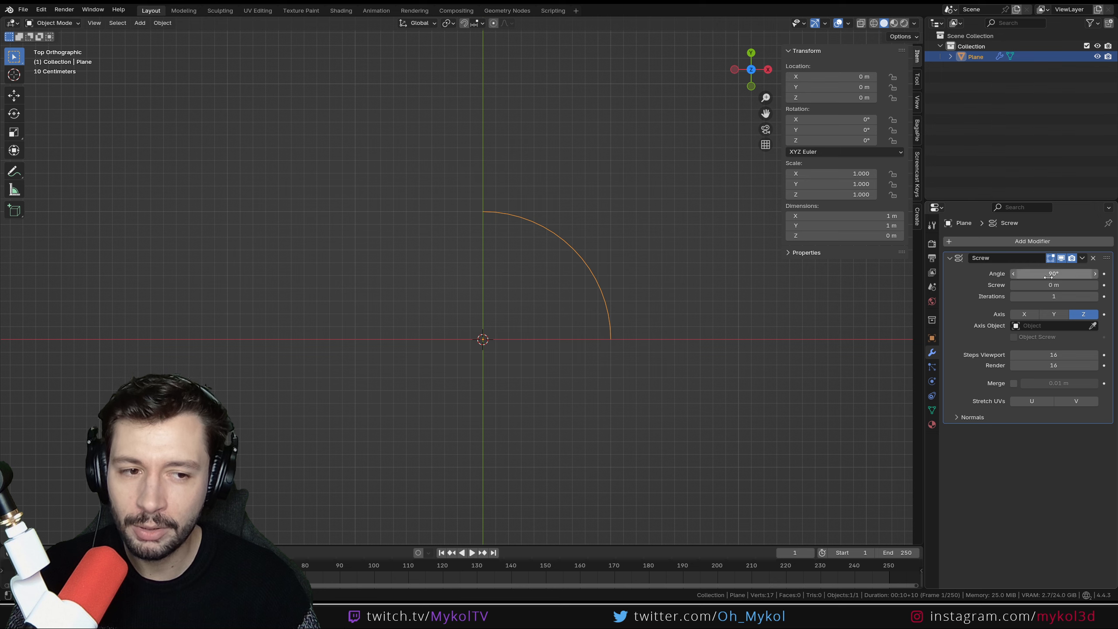
text(10)
key(Return)
scroll(724, 357, up, 6)
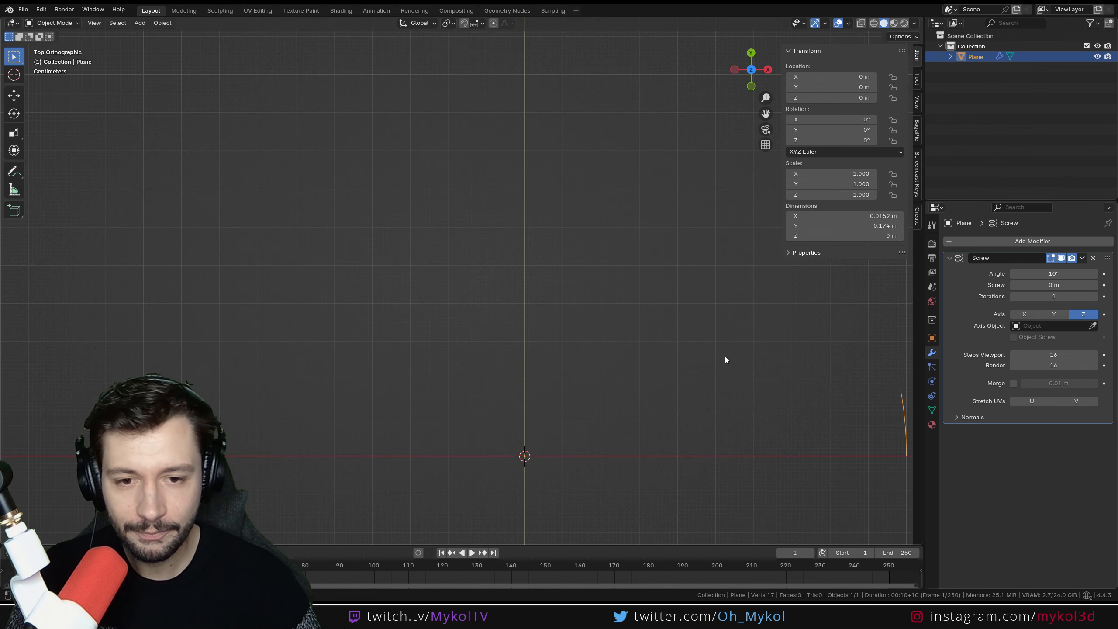
shift+middle_drag(796, 408, 556, 271)
scroll(833, 315, up, 4)
scroll(794, 263, down, 1)
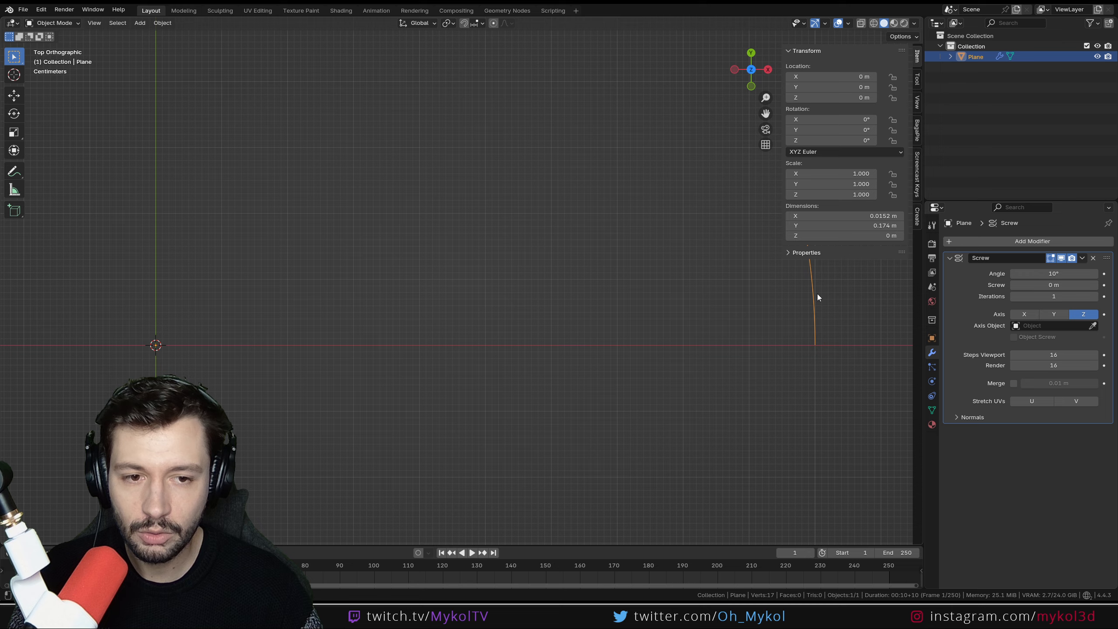
scroll(792, 296, down, 5)
shift+middle_drag(639, 300, 781, 336)
scroll(827, 330, down, 3)
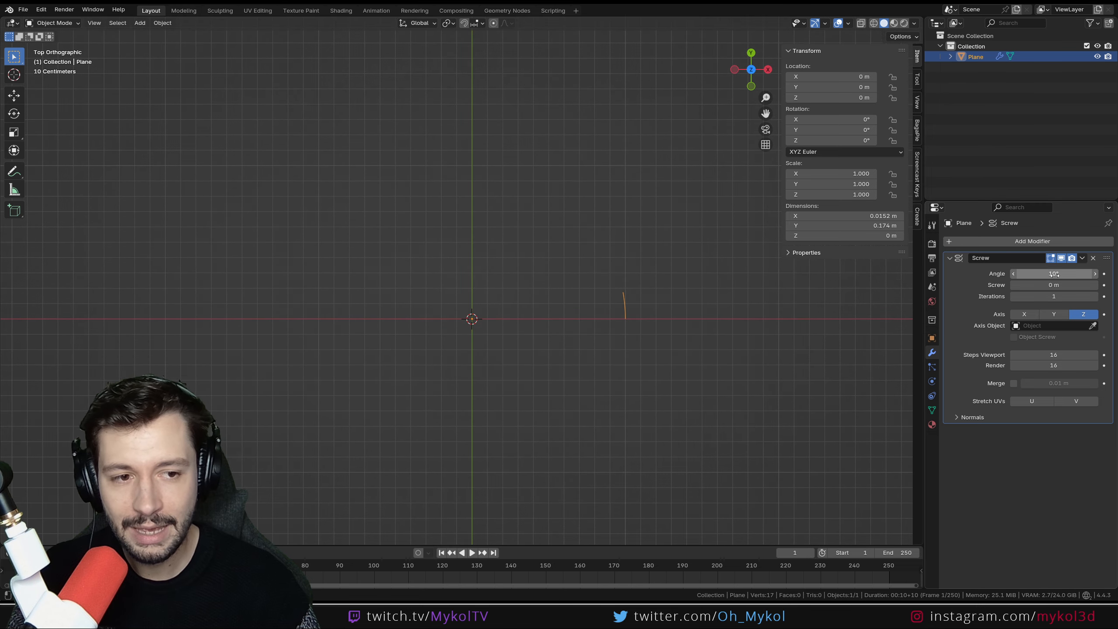
- Try a Screw angle of 180° again, and restore the full revolution of 360°
click(1054, 273)
text(180)
key(Return)
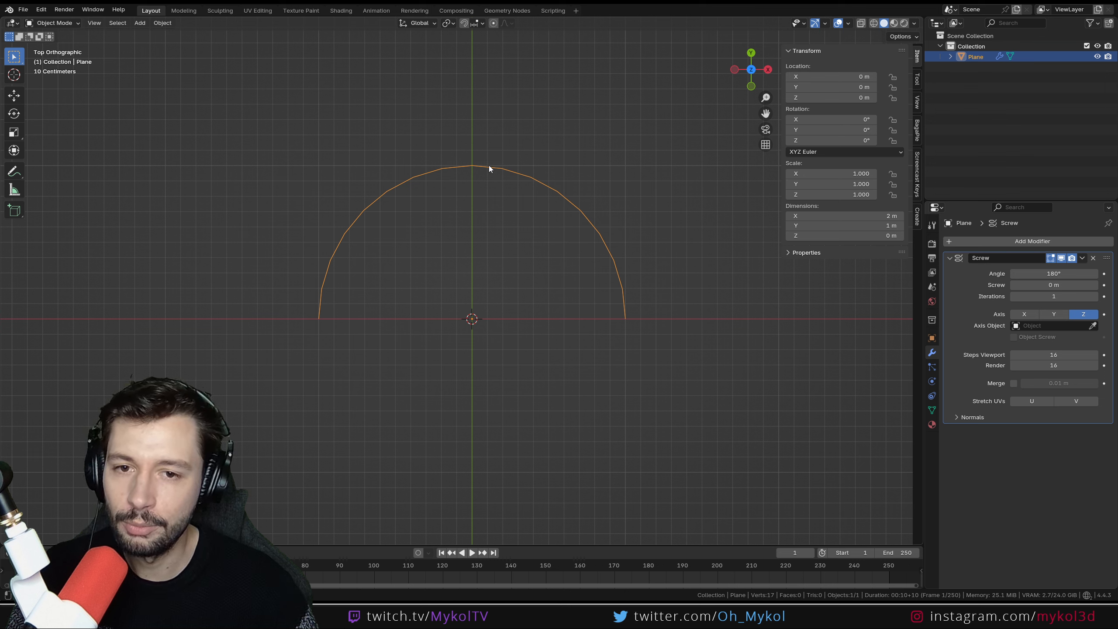
click(1048, 273)
text(360)
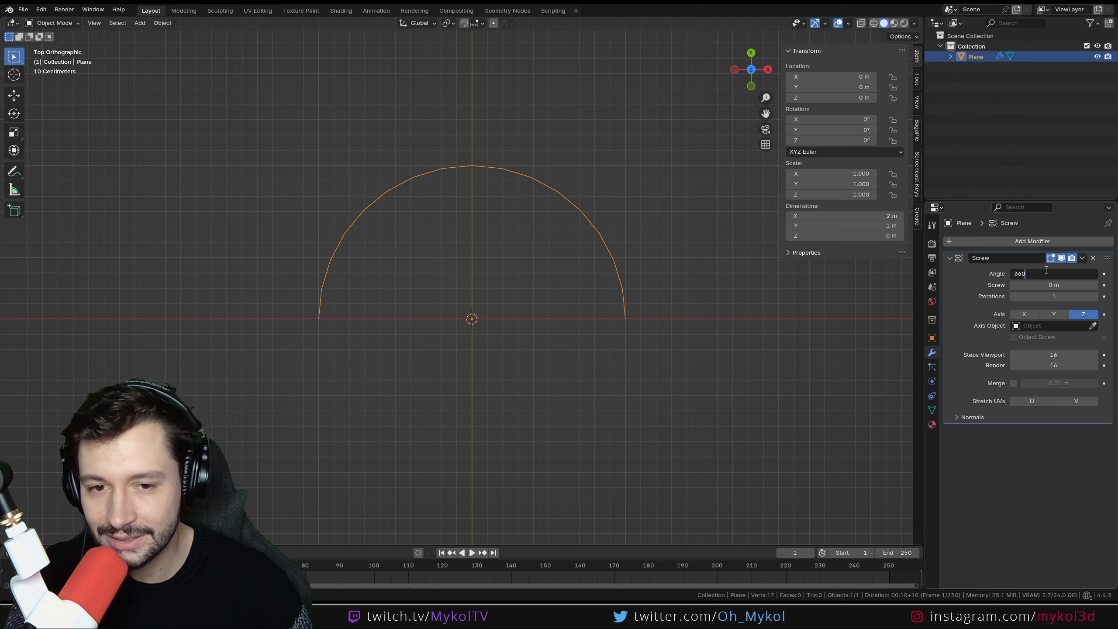
key(Return)
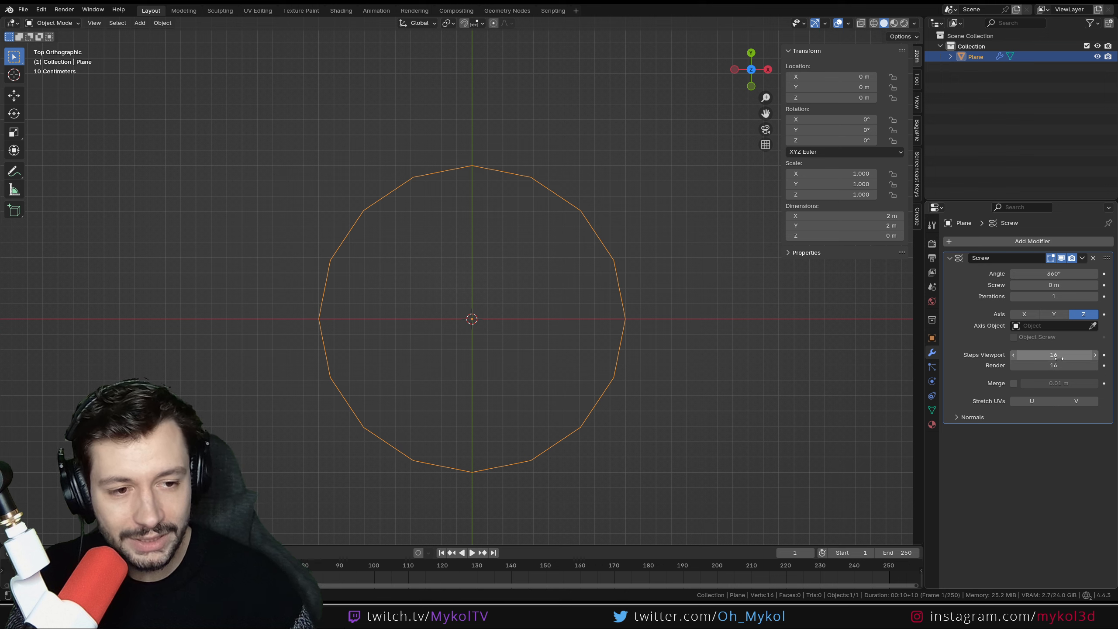
- Try 7 and 2 as the Screw modifier's viewport step count
click(1058, 355)
key(Return)
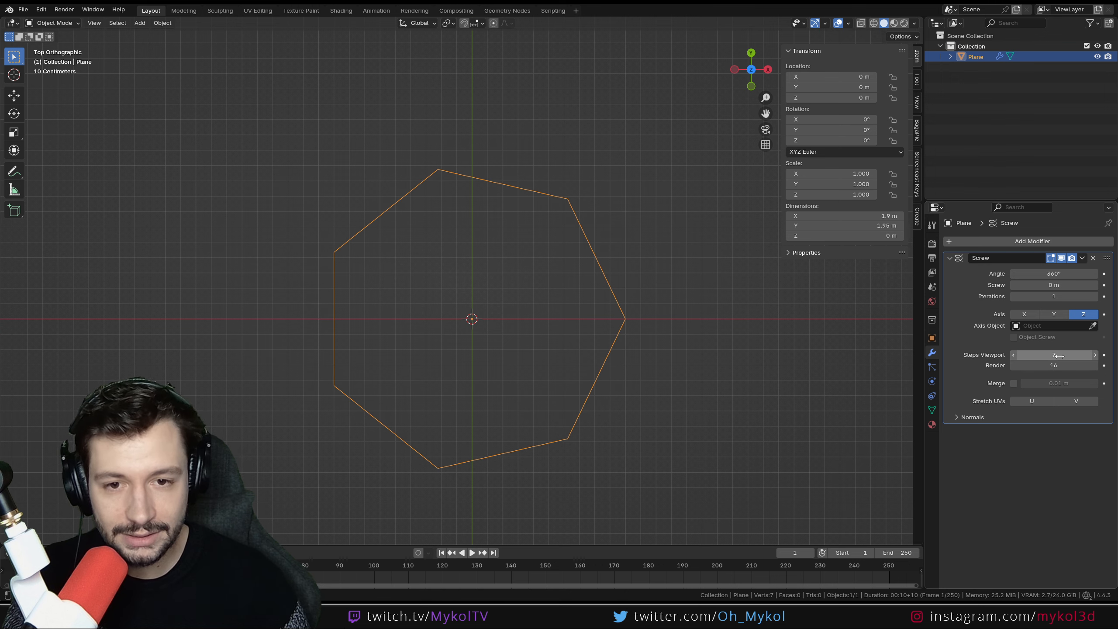
click(1059, 356)
text(2)
key(Return)
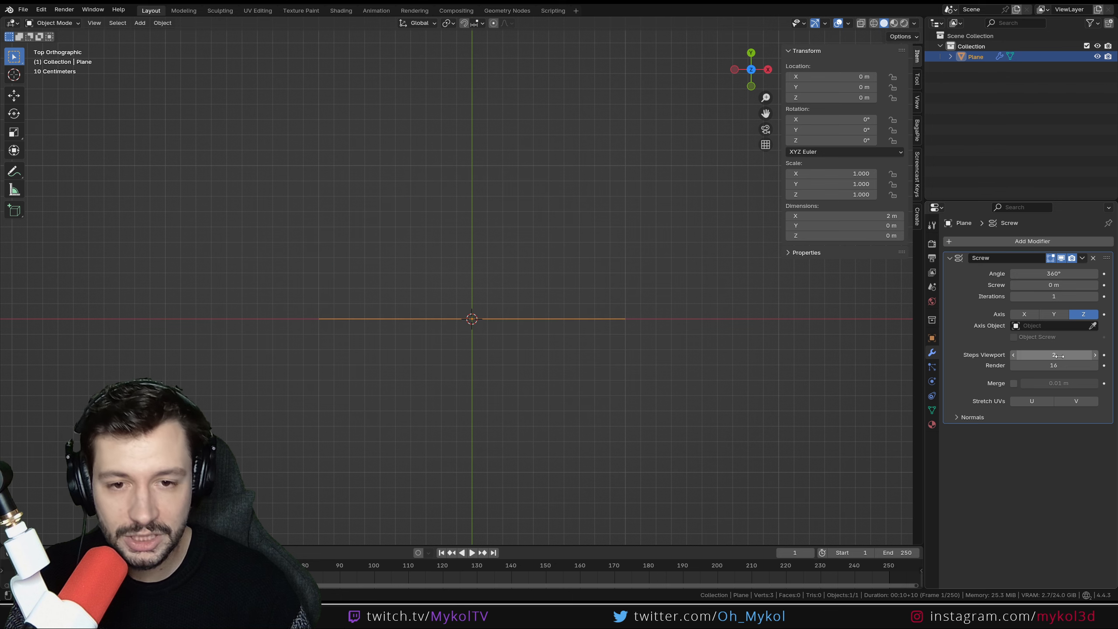
- Set the Screw modifier's viewport steps to 3 to form a triangle
click(1059, 356)
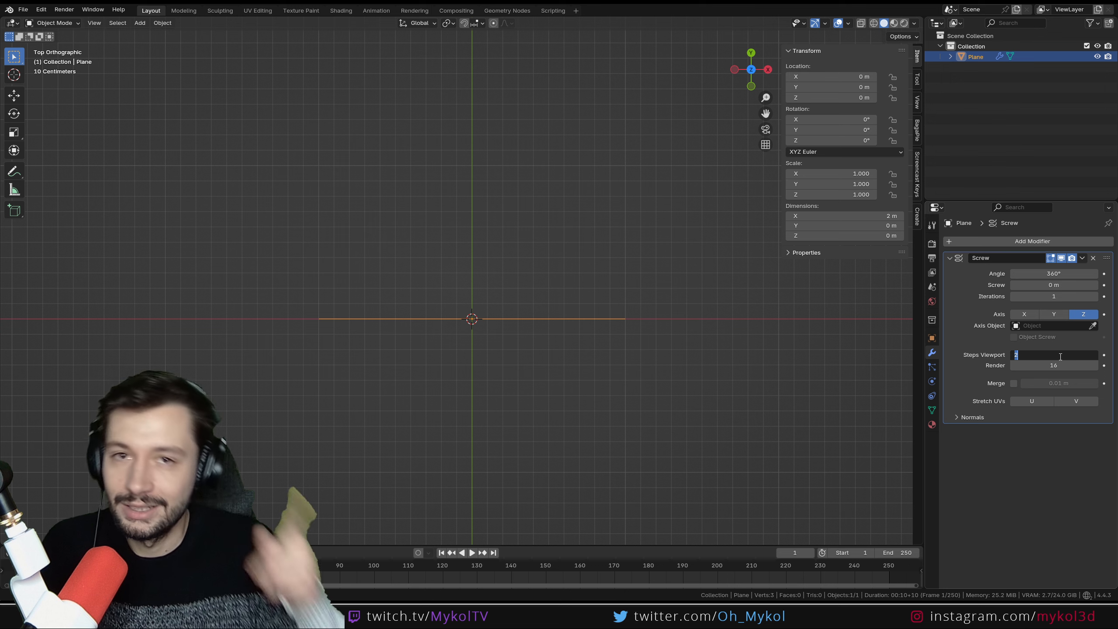
text(3)
key(Return)
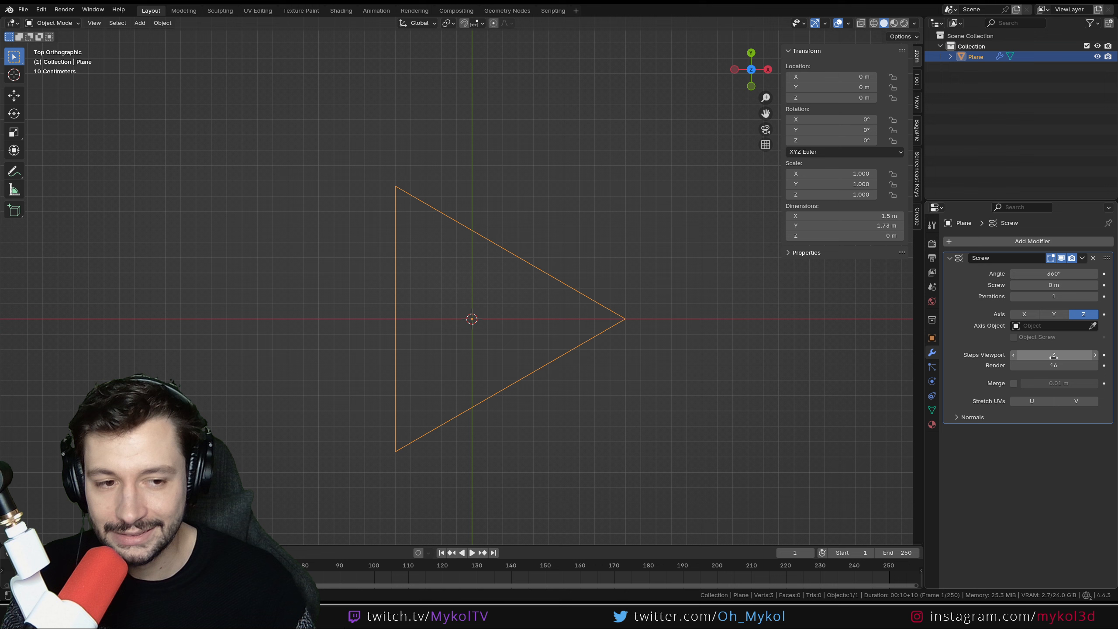
click(1056, 355)
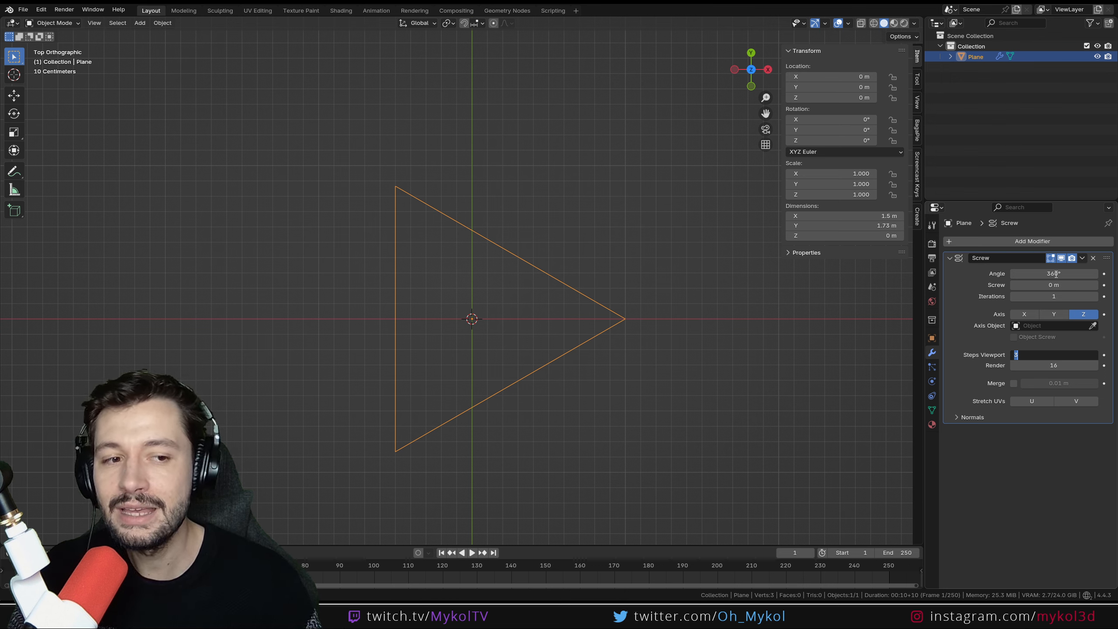
click(1030, 347)
right_click(1041, 352)
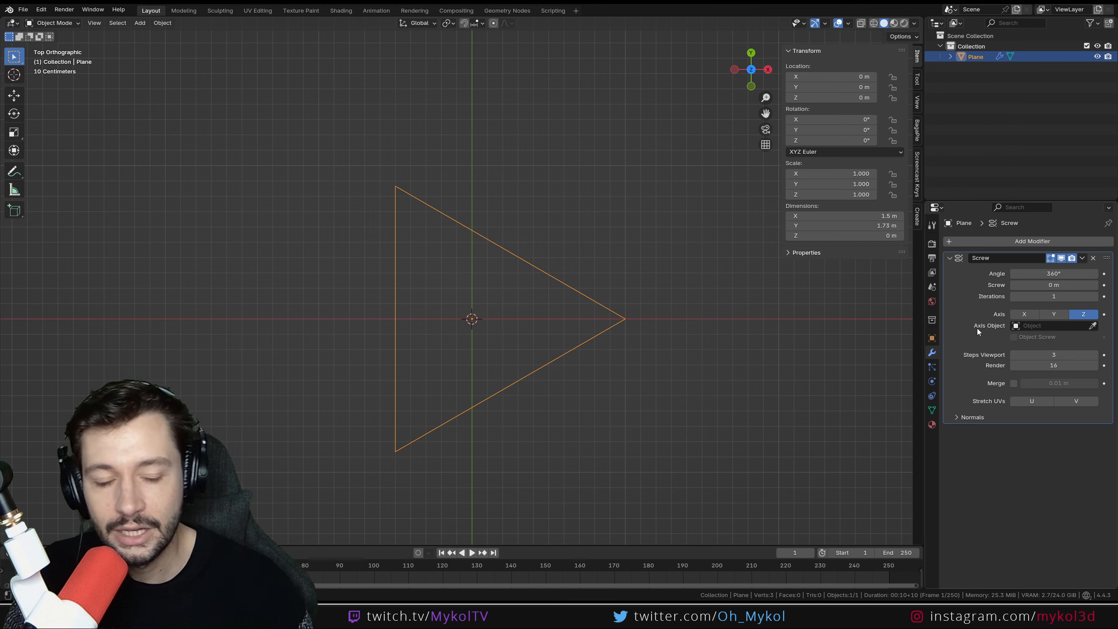
click(1024, 353)
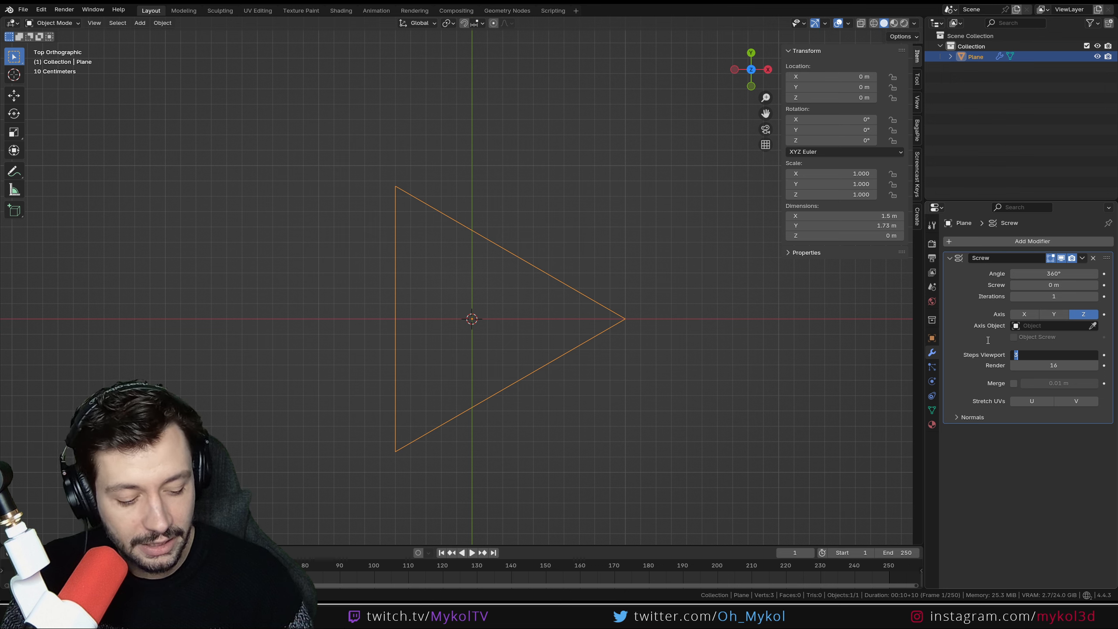
- Set the Screw modifier's angle to 180° and its viewport steps to 30 for a smooth half circle
click(1052, 274)
text(1)
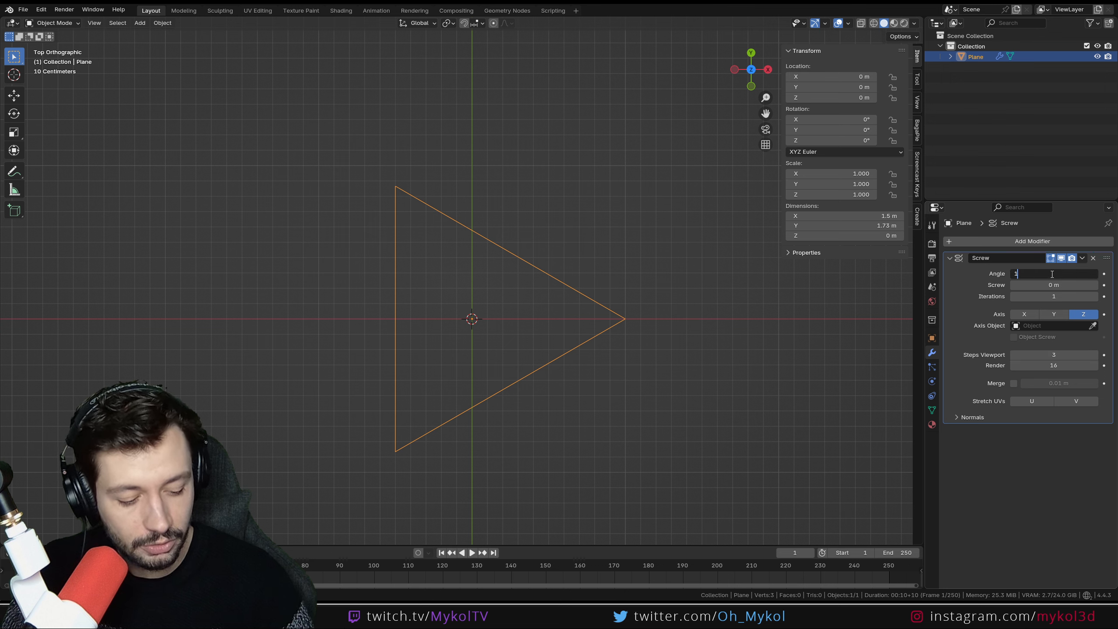
text(80)
key(Return)
click(1064, 355)
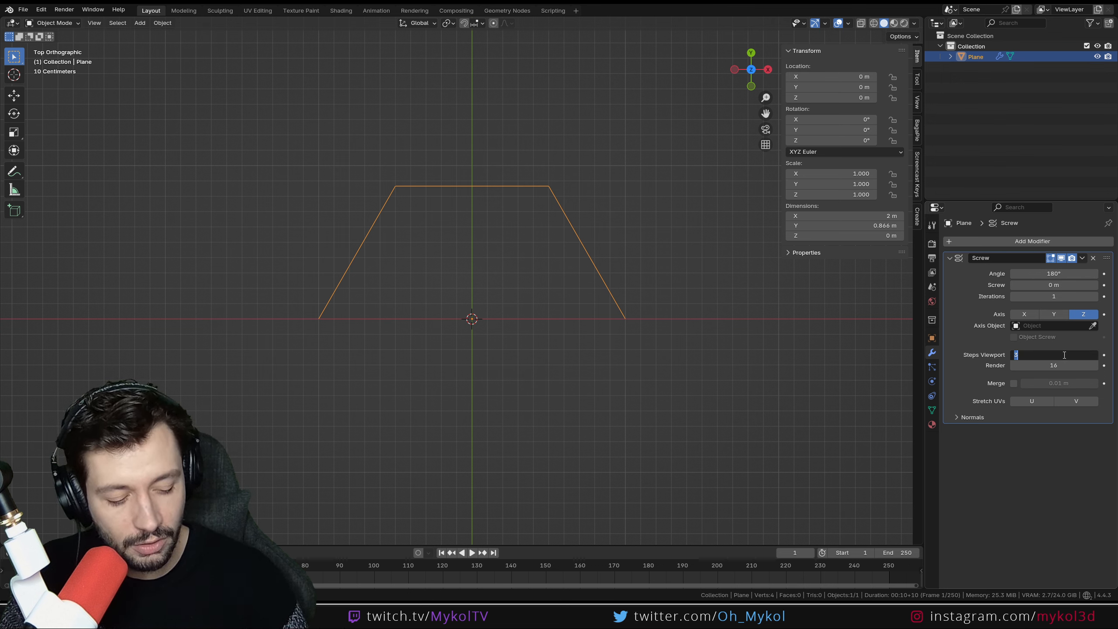
text(0)
key(Return)
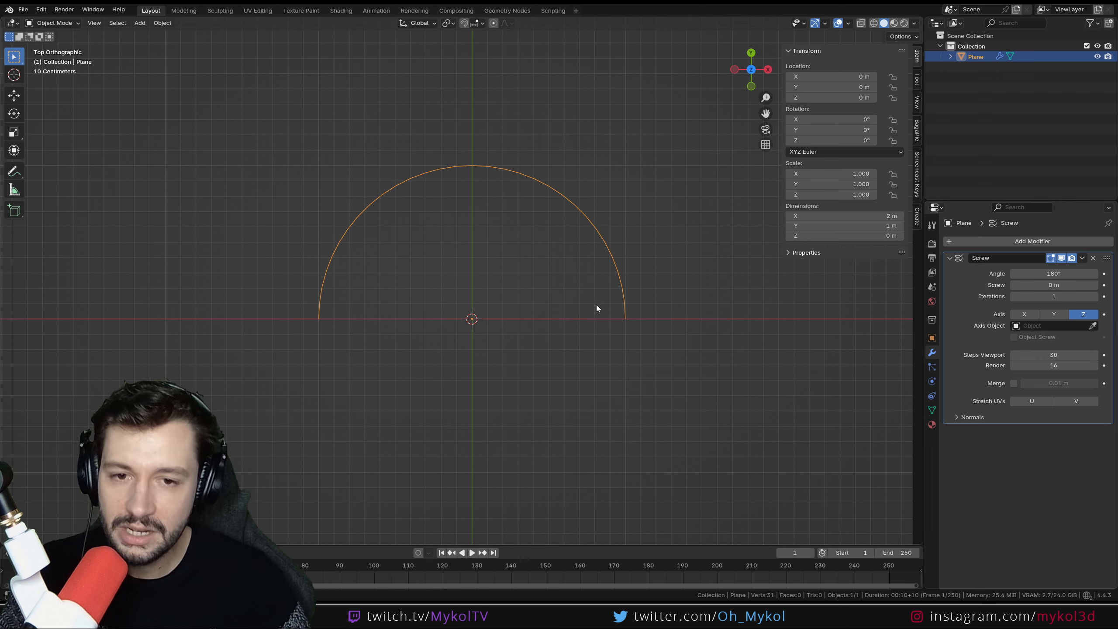
- Try a Screw angle of 270°, and set it to 360° to close the circle
click(1057, 272)
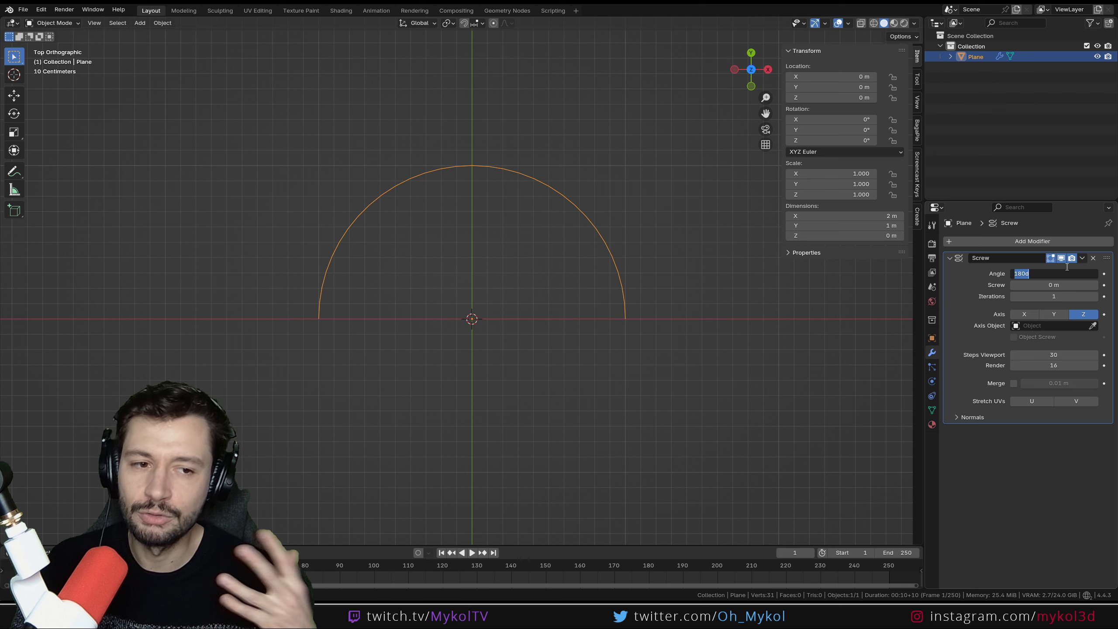
text(270)
key(Return)
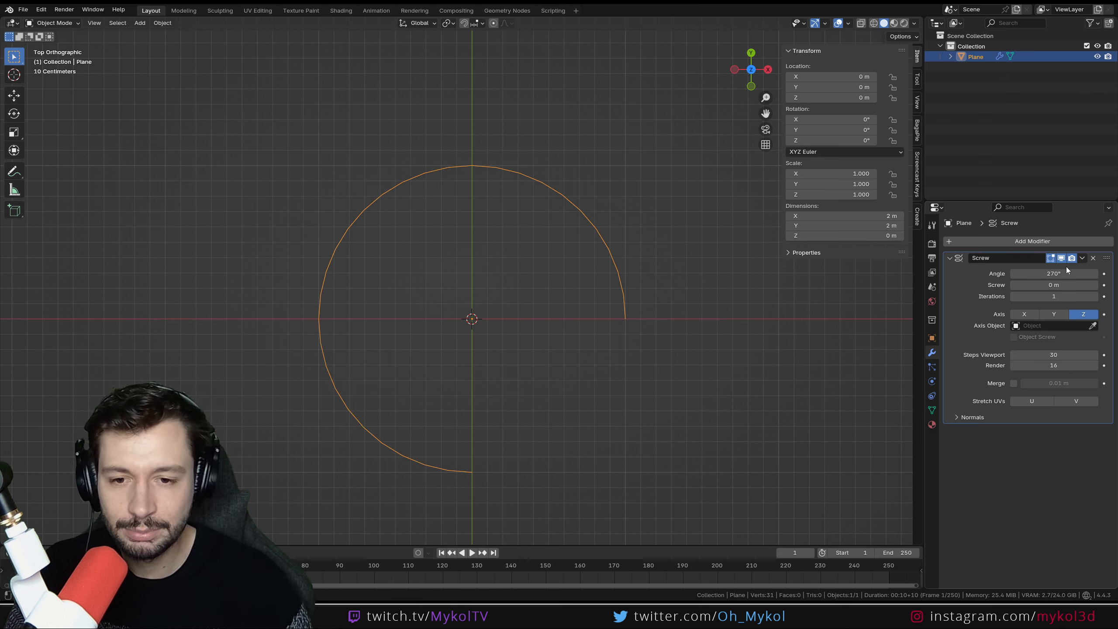
click(1046, 273)
text(360)
key(Return)
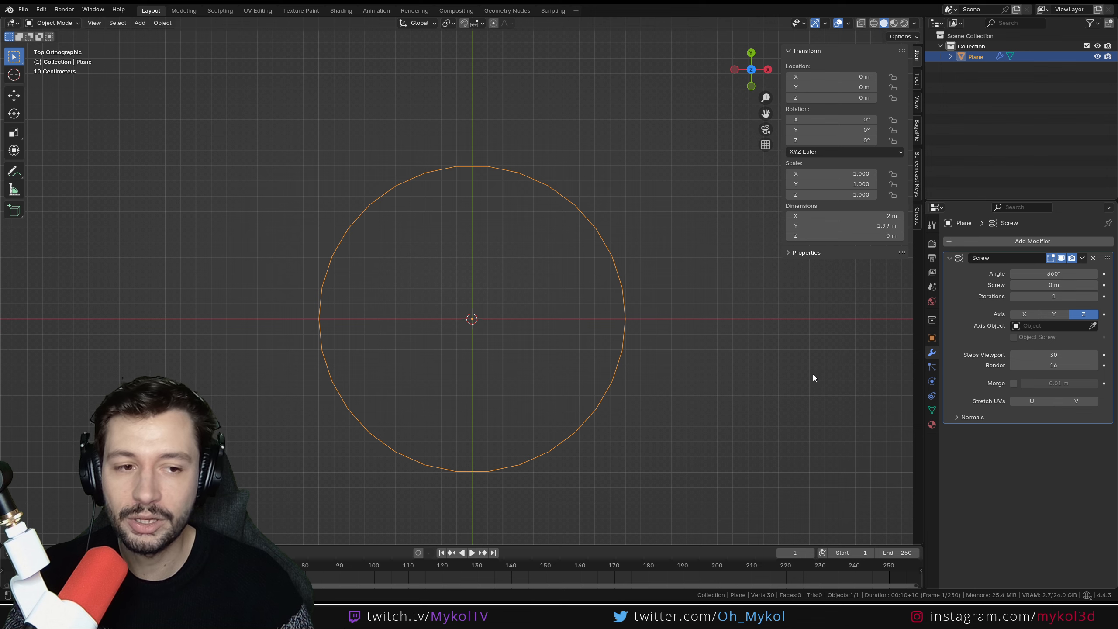
- Raise the circle into a one-turn helix by setting the modifier's Screw offset to 1 m
middle_drag(604, 404, 685, 367)
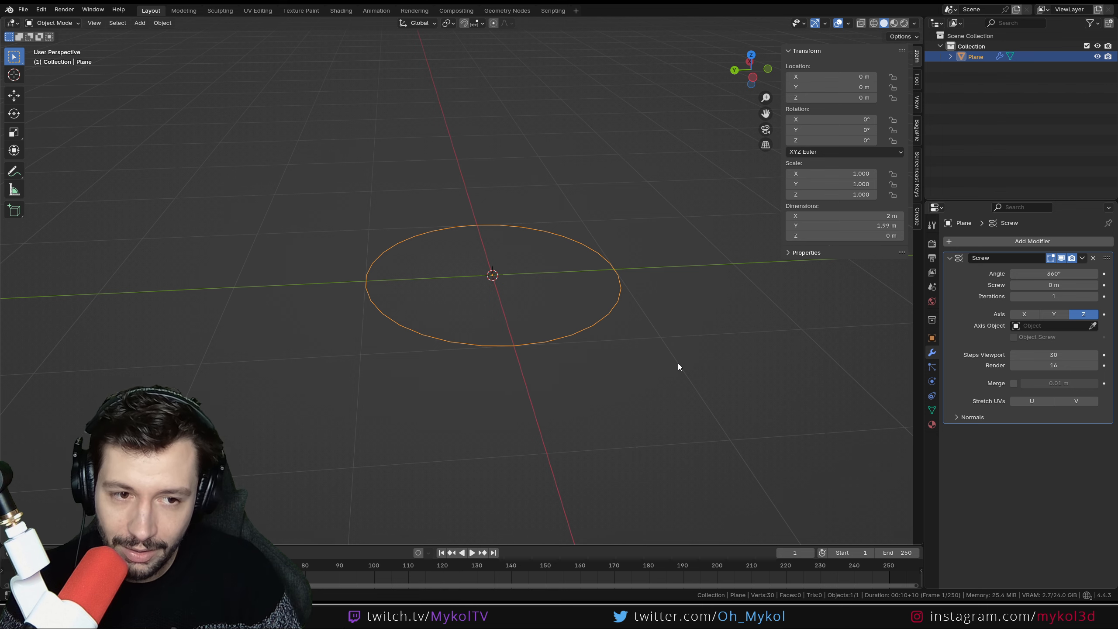
middle_drag(699, 366, 548, 285)
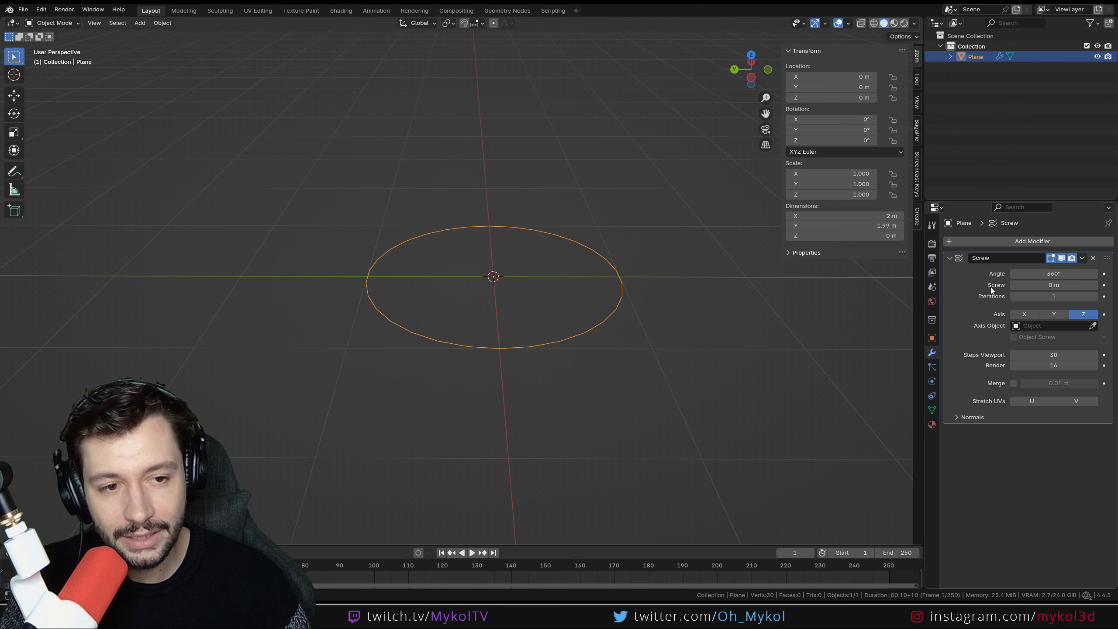
drag(1043, 286, 1083, 286)
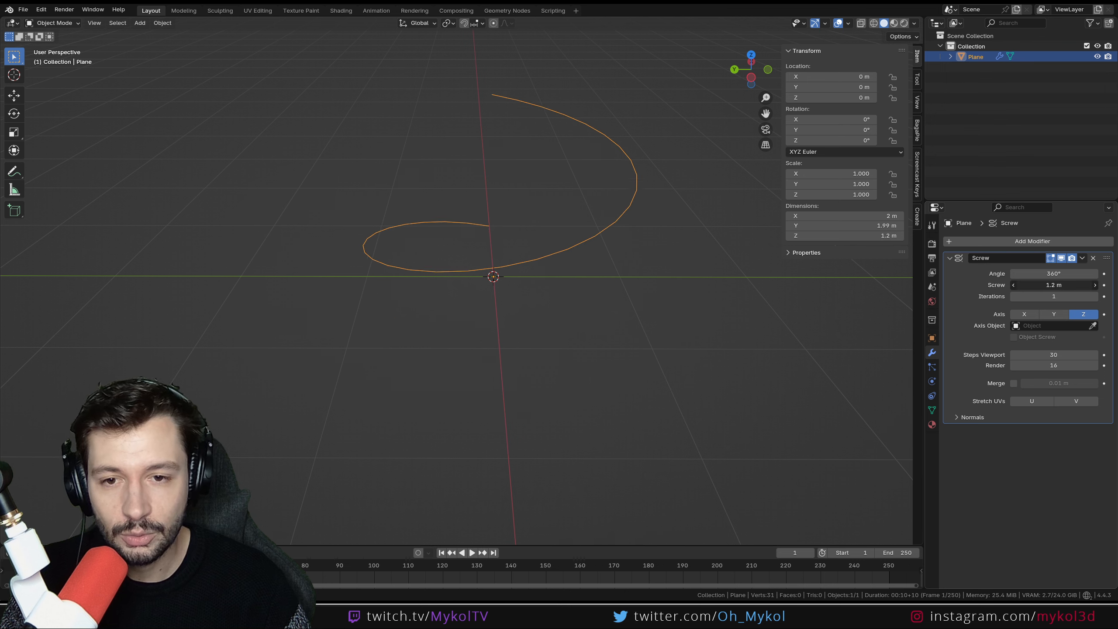
click(1053, 285)
text(1)
key(Return)
- Mark the height between the helix's start and end with an annotation in front view, and undo the annotation
key(KP_1)
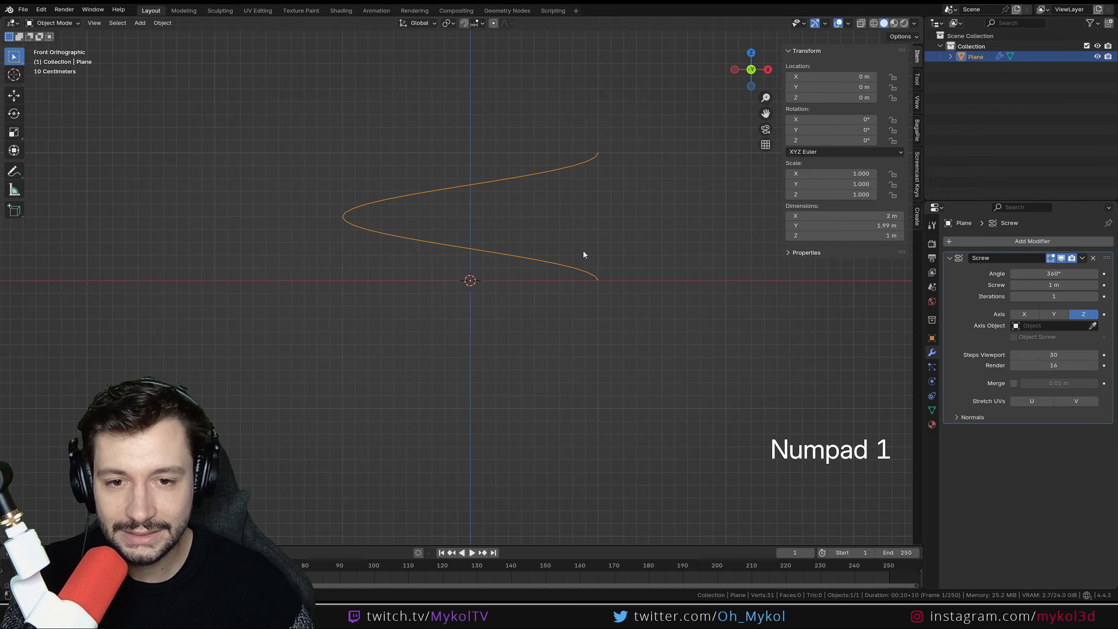
key(d)
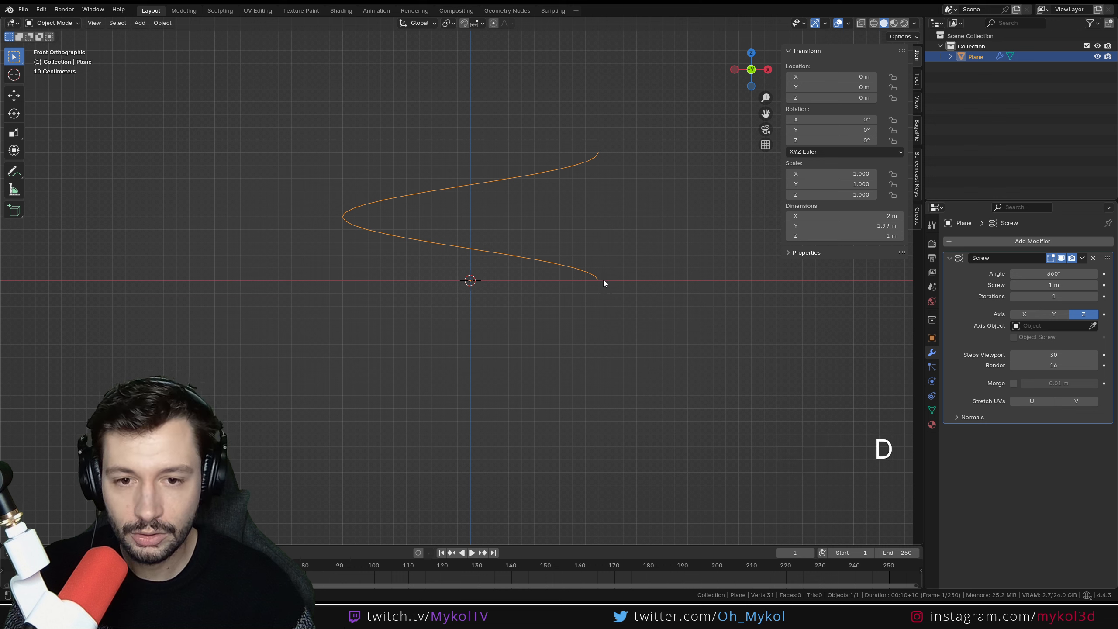
drag(602, 280, 606, 149)
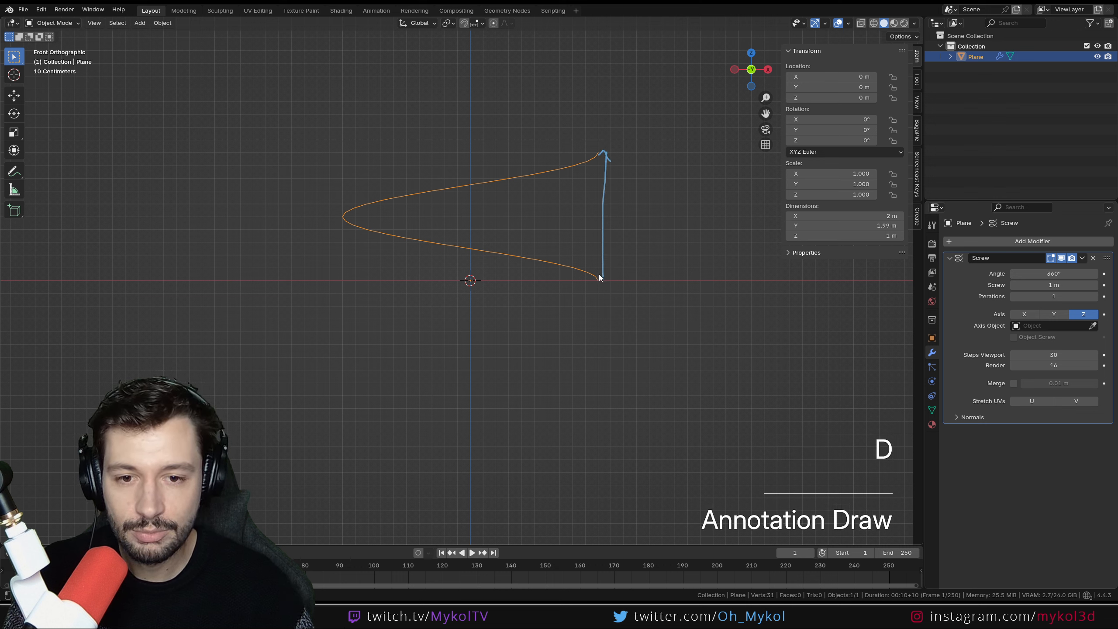
key(ctrl+z)
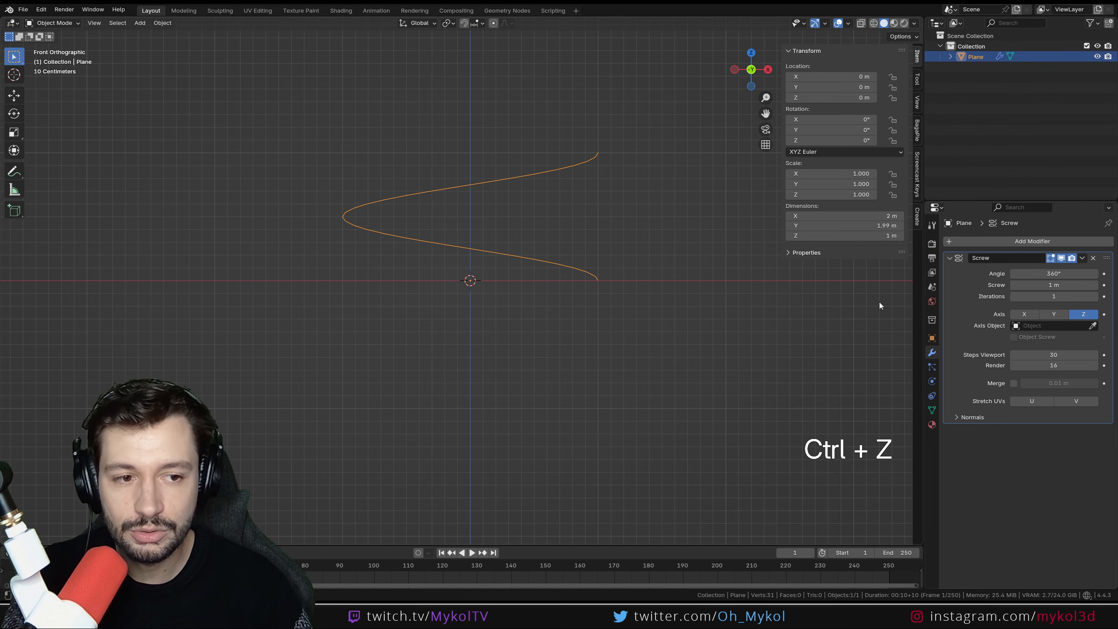
- Increase the Screw offset to 1.2 m and inspect the taller helix in front and perspective views
middle_drag(878, 302, 660, 328)
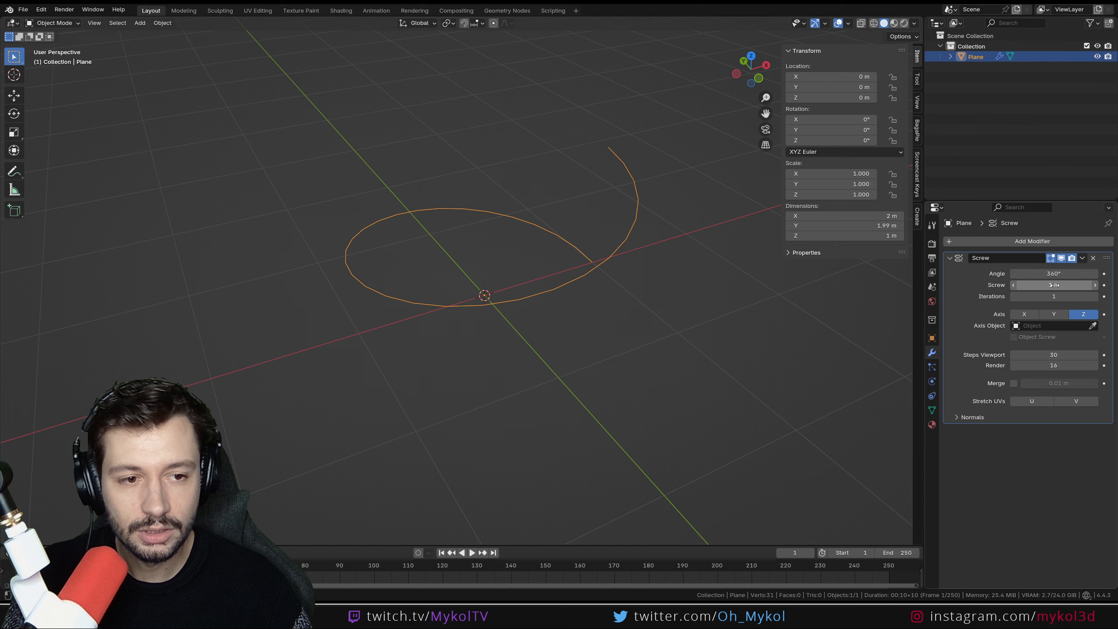
mouse_move(1054, 285)
mouse_down()
mouse_move(1098, 285)
mouse_move(1044, 285)
mouse_up()
middle_drag(540, 322, 527, 292)
key(KP_1)
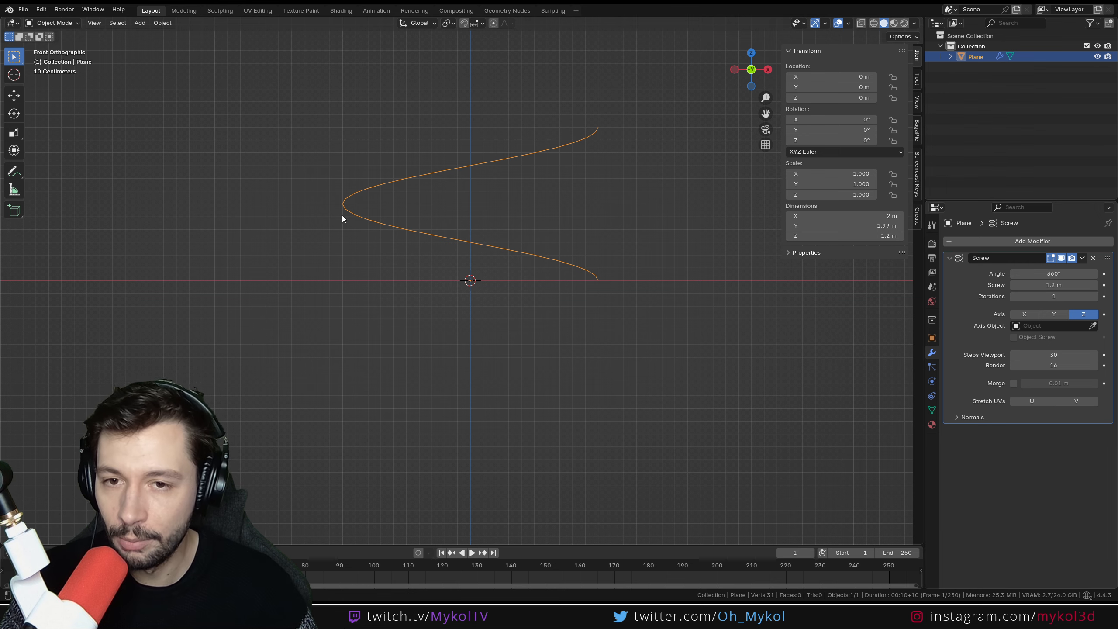
middle_drag(545, 201, 582, 264)
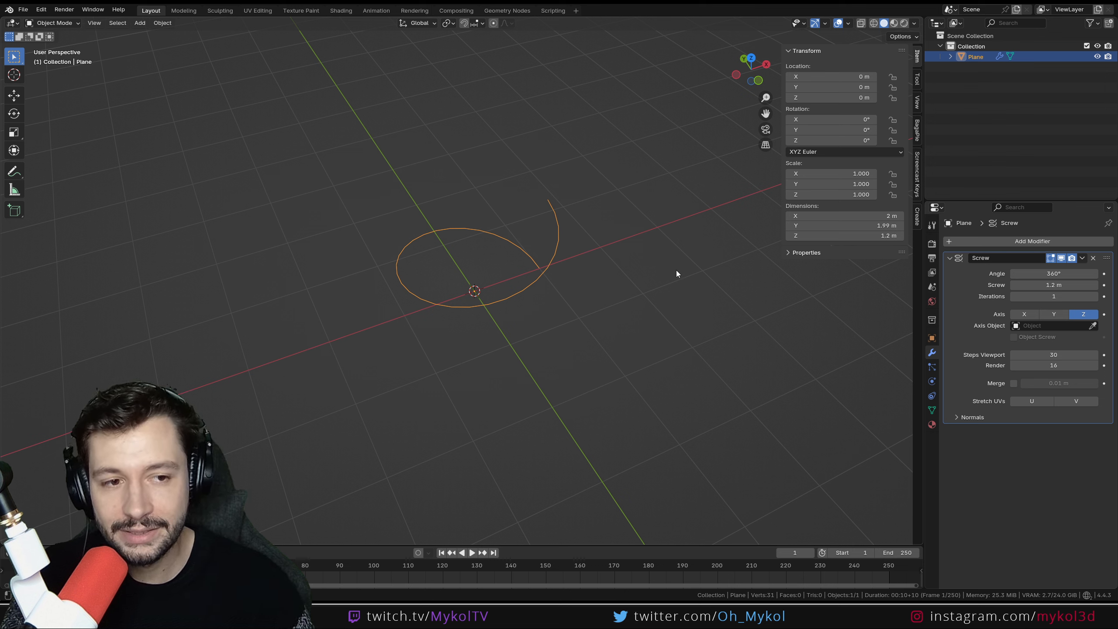
- Try Screw angles of 687° and 5000° to pack more turns into the same height
drag(1029, 274, 1041, 275)
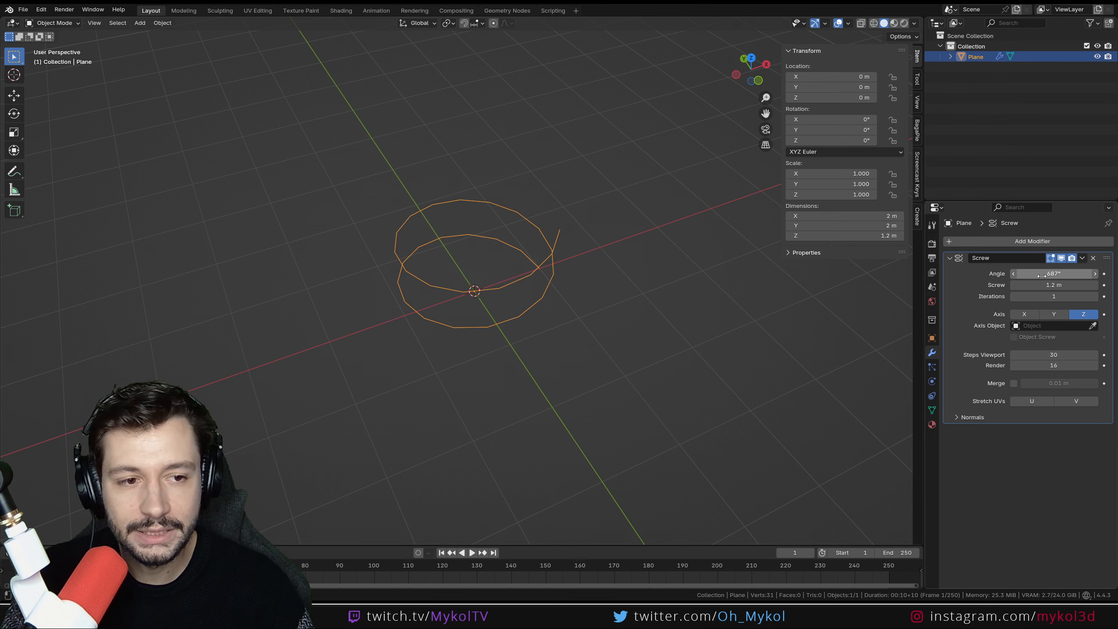
click(1041, 275)
text(500)
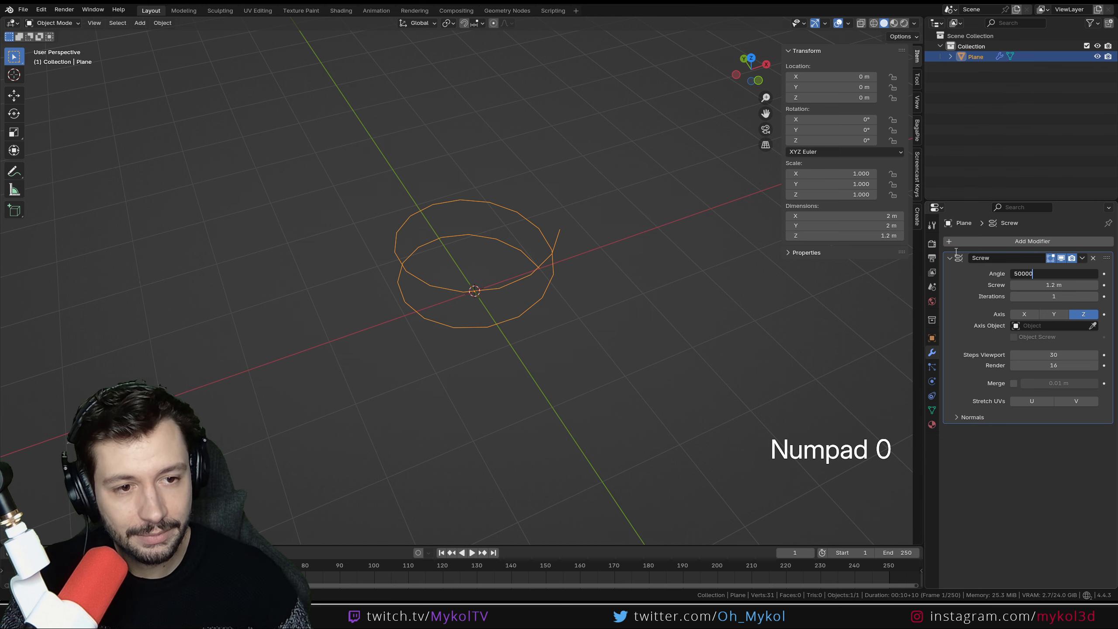
text(00)
key(BackSpace)
key(Return)
middle_drag(559, 379, 528, 344)
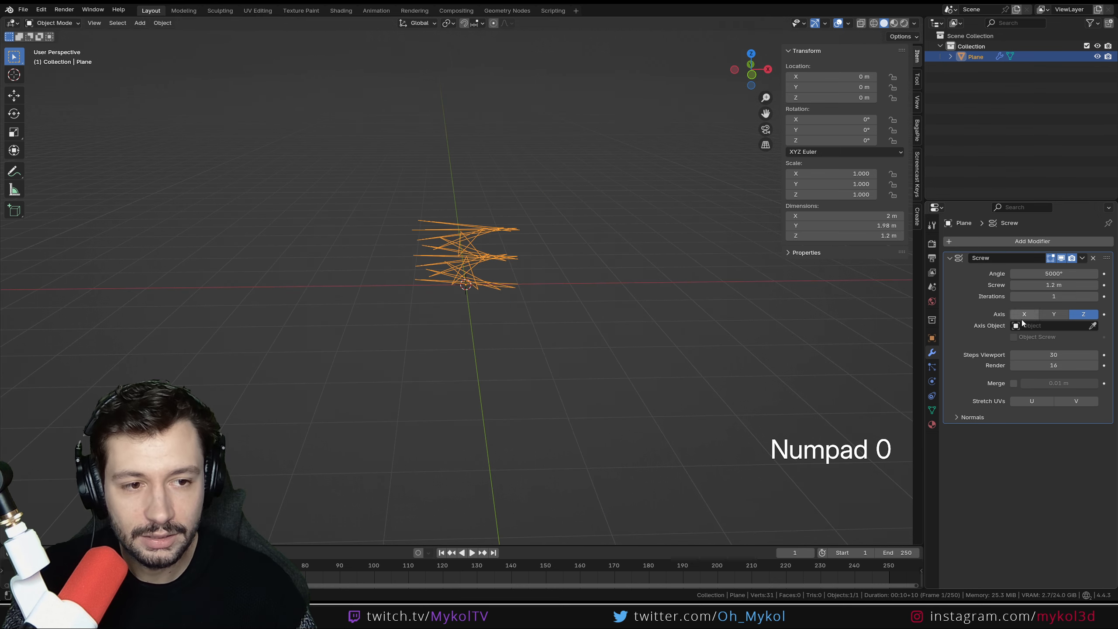
- Raise the viewport steps to 211 to smooth the tightly wound helix, and inspect it up close
drag(1050, 355, 1078, 354)
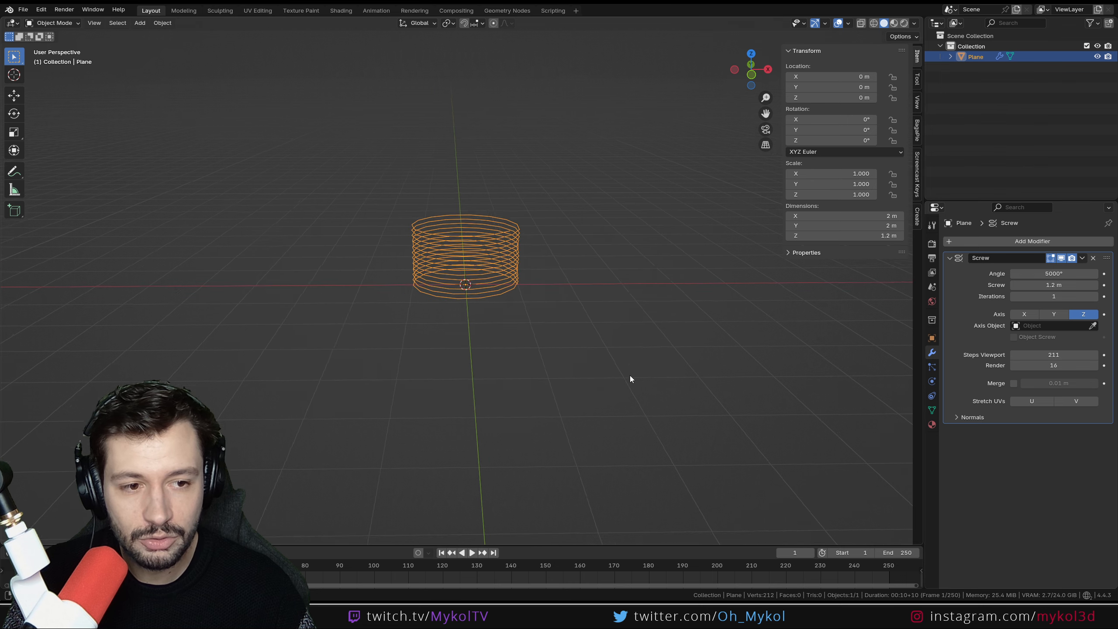
middle_drag(528, 303, 502, 288)
scroll(502, 288, up, 4)
middle_drag(567, 264, 522, 314)
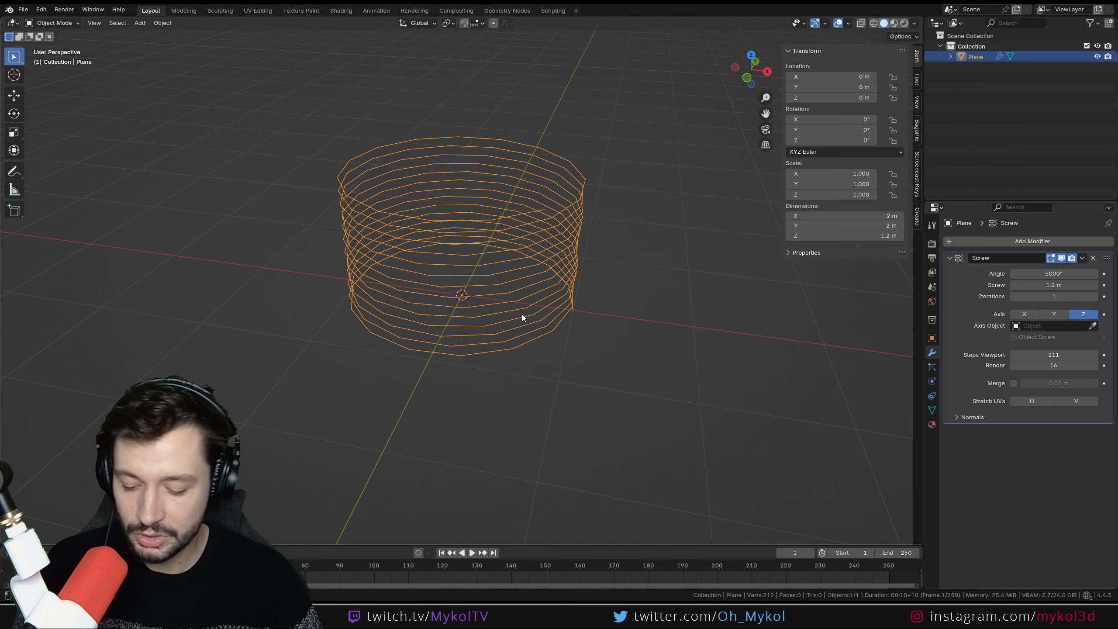
- Undo the 211 viewport steps and the 5000° angle, and restore the Screw angle to 360°
key(ctrl+z)
key(ctrl+z)
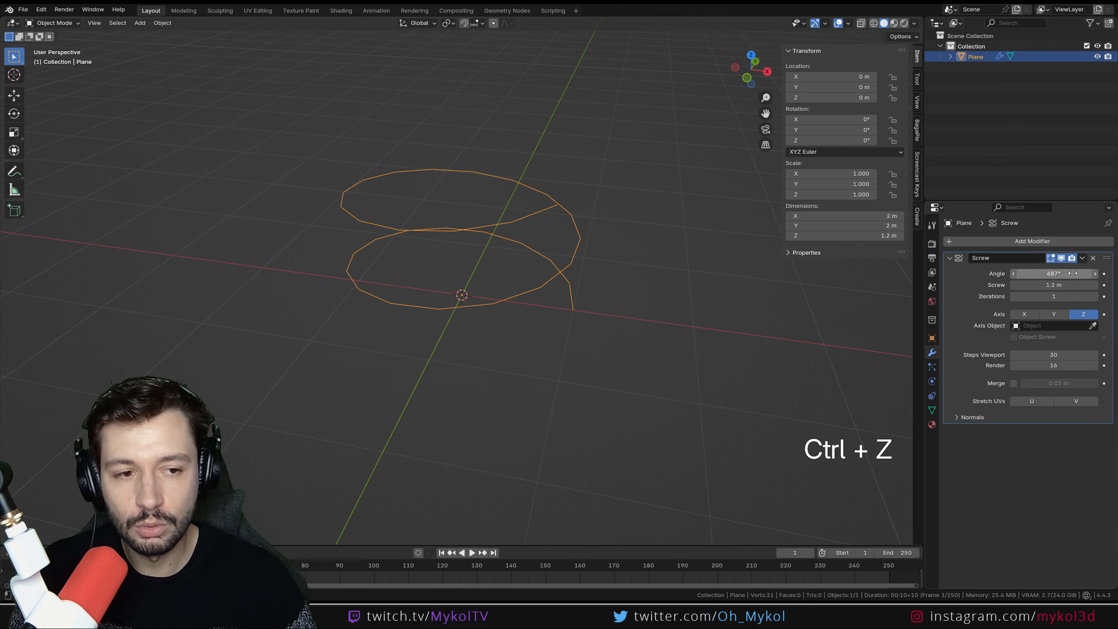
click(1069, 274)
key(Return)
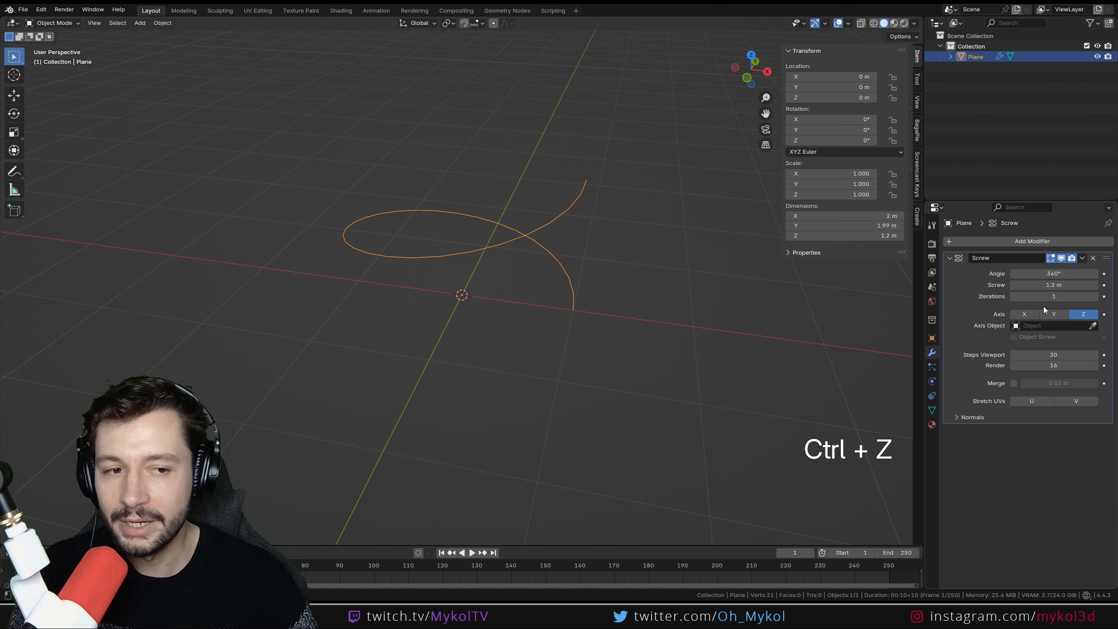
- Increase the Screw modifier's iterations to 4 to repeat the helix turn upward
click(1095, 297)
click(1096, 296)
click(1095, 296)
scroll(505, 272, down, 10)
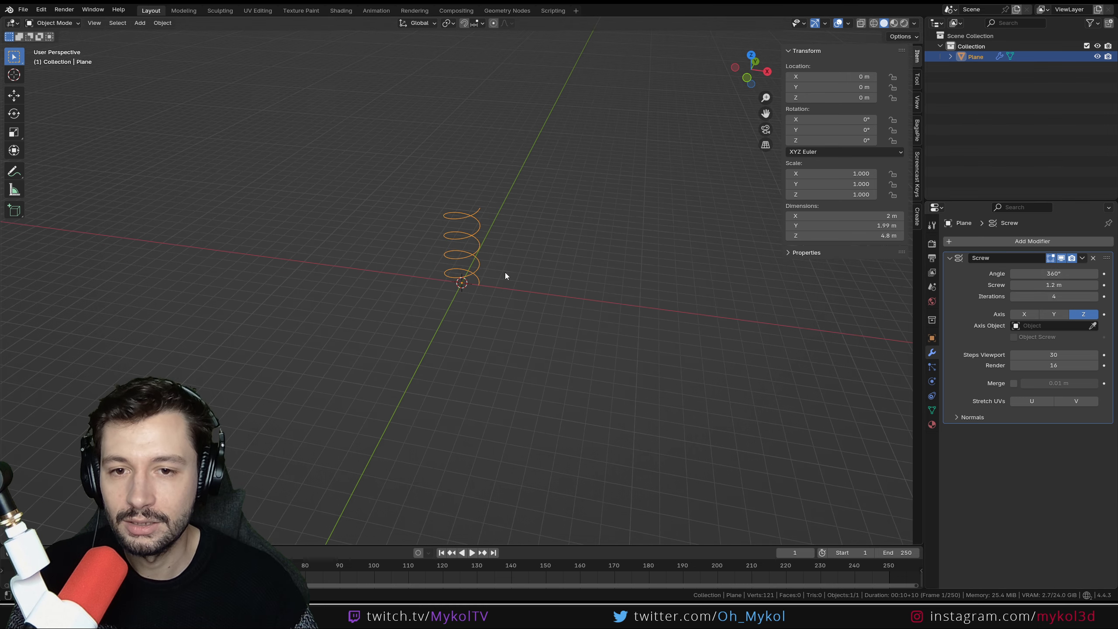
middle_drag(505, 273, 528, 278)
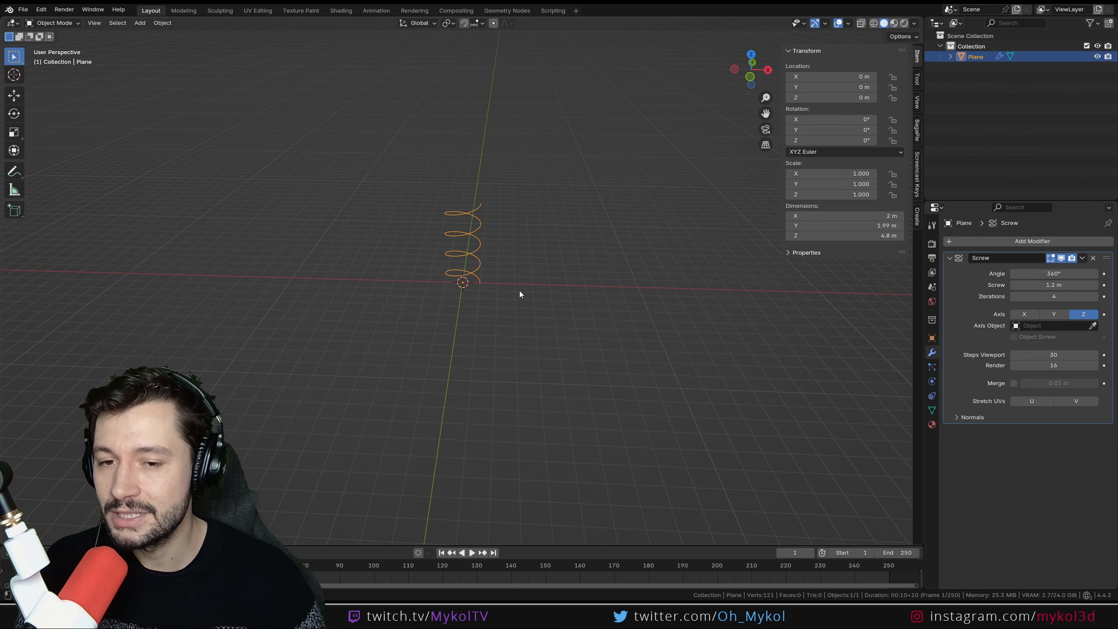
- Try a Screw offset of 0.51 m per turn in front view, and set the offset to 1 m
key(KP_1)
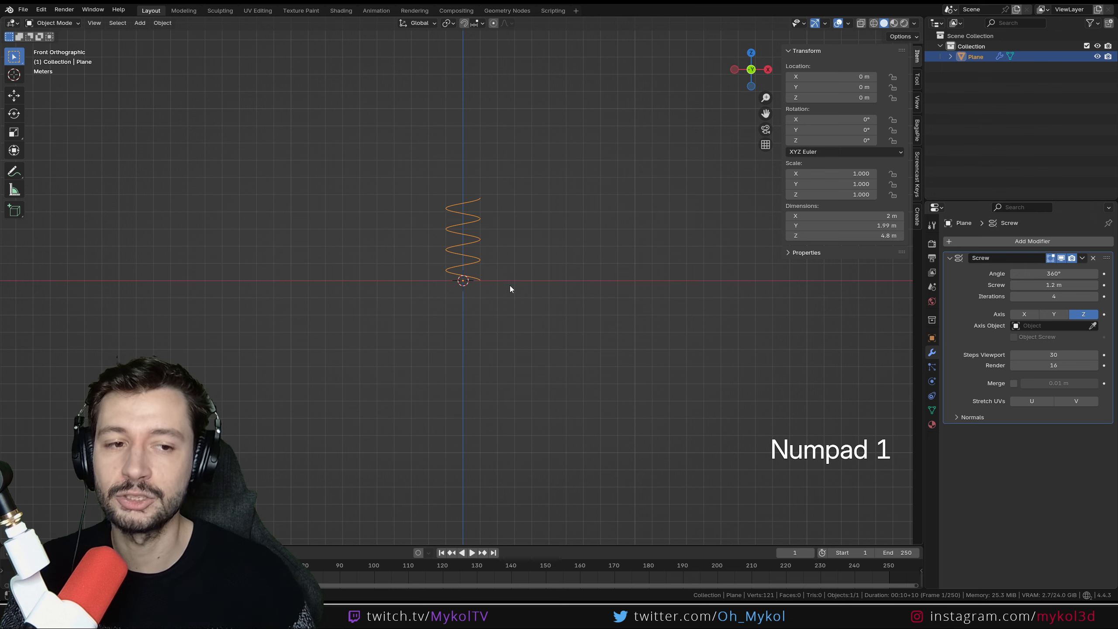
scroll(510, 285, up, 8)
shift+middle_drag(501, 188, 521, 344)
mouse_move(1053, 285)
mouse_down()
mouse_move(1012, 285)
mouse_move(1078, 284)
mouse_move(1021, 285)
mouse_move(1058, 285)
mouse_up()
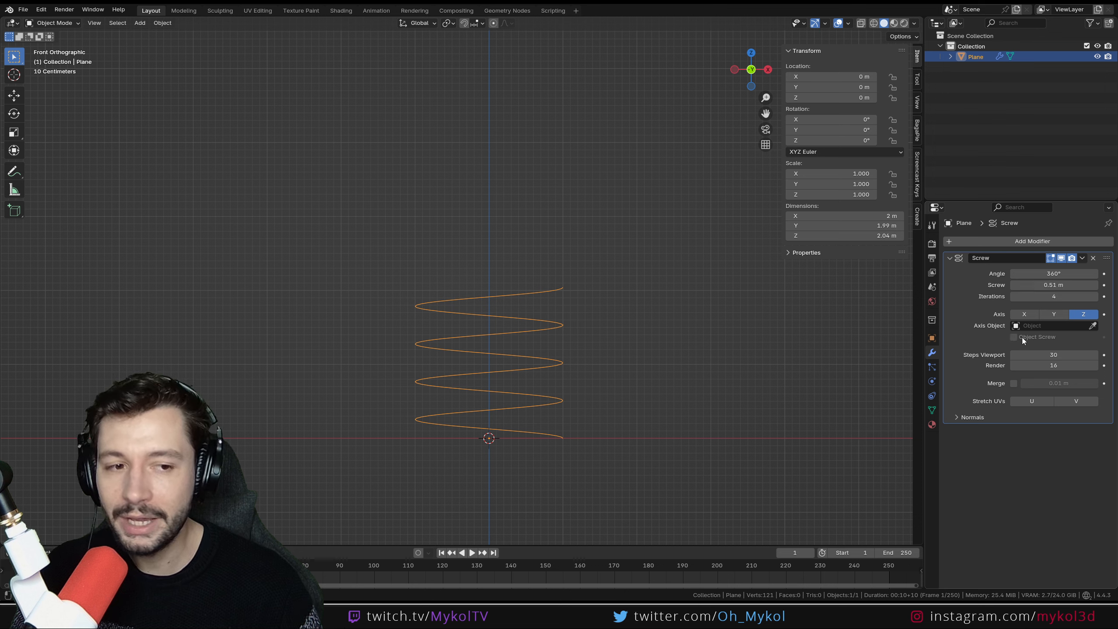
double_click(1053, 285)
text(1)
key(Return)
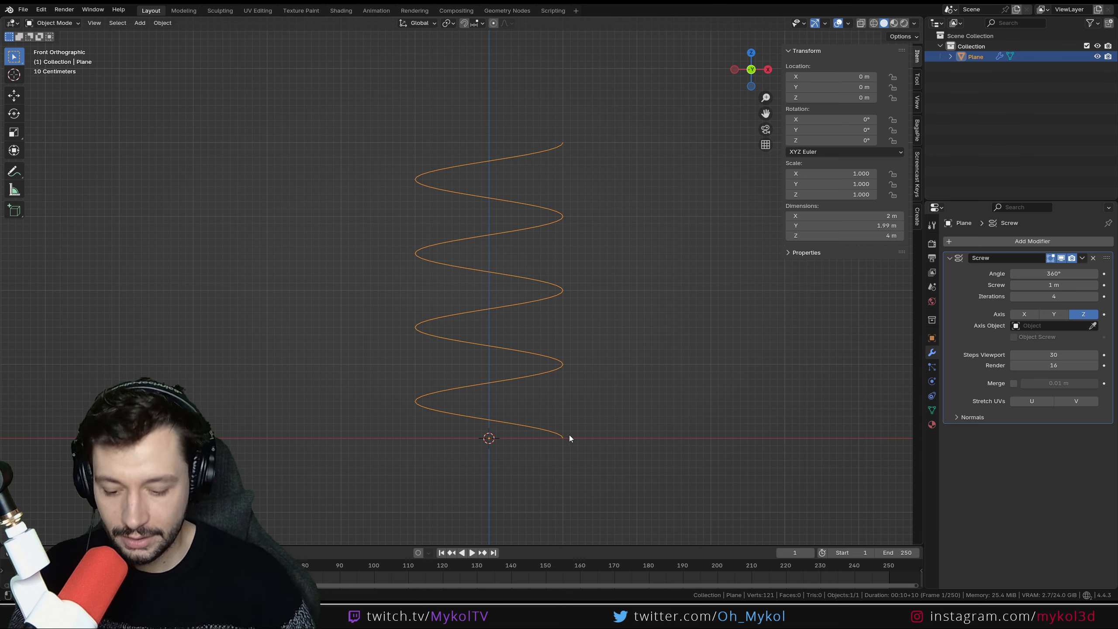
- Mark the height of each helix turn with annotation strokes beside the spring, and erase the strokes
drag(574, 436, 571, 363)
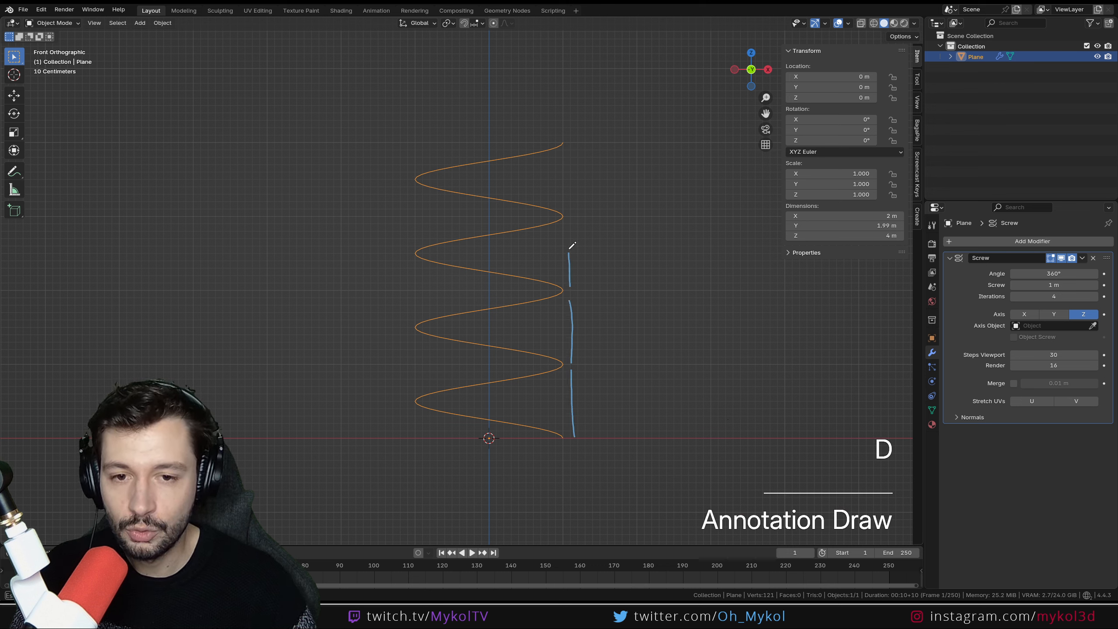
right_drag(567, 140, 556, 414)
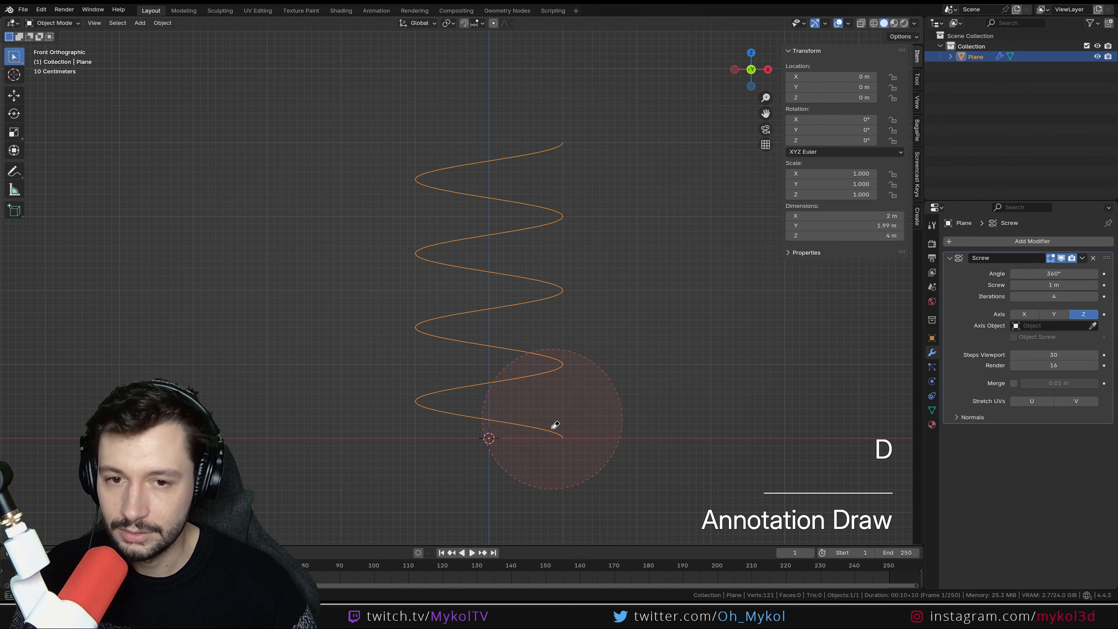
middle_drag(469, 366, 497, 430)
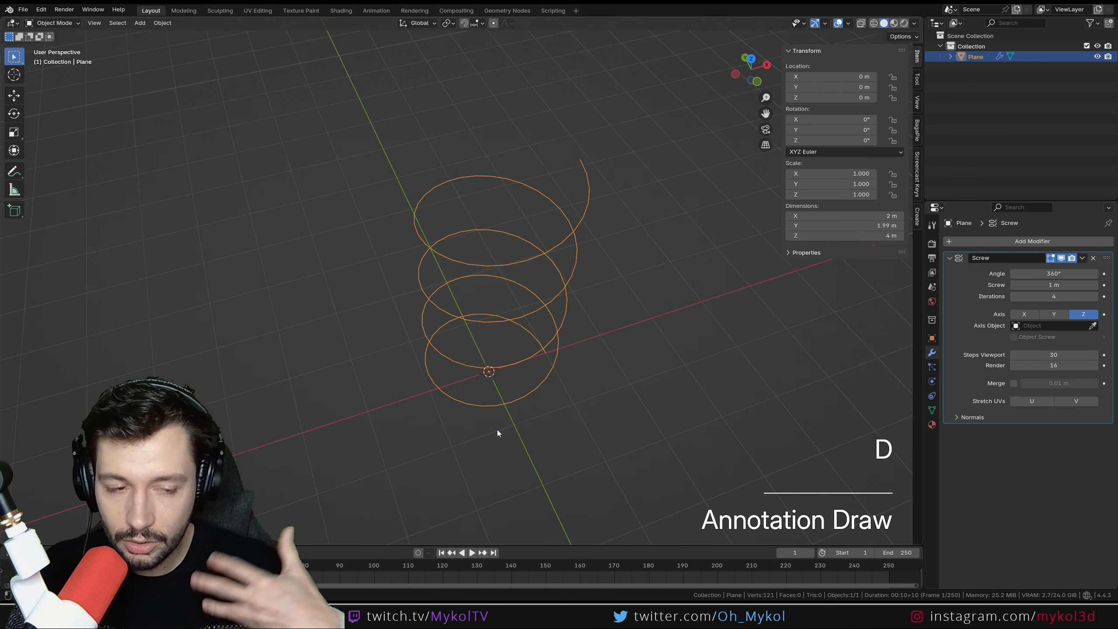
- Try Y and X as the Screw modifier's axis on the four-turn helix, and return the axis to Z
click(1053, 314)
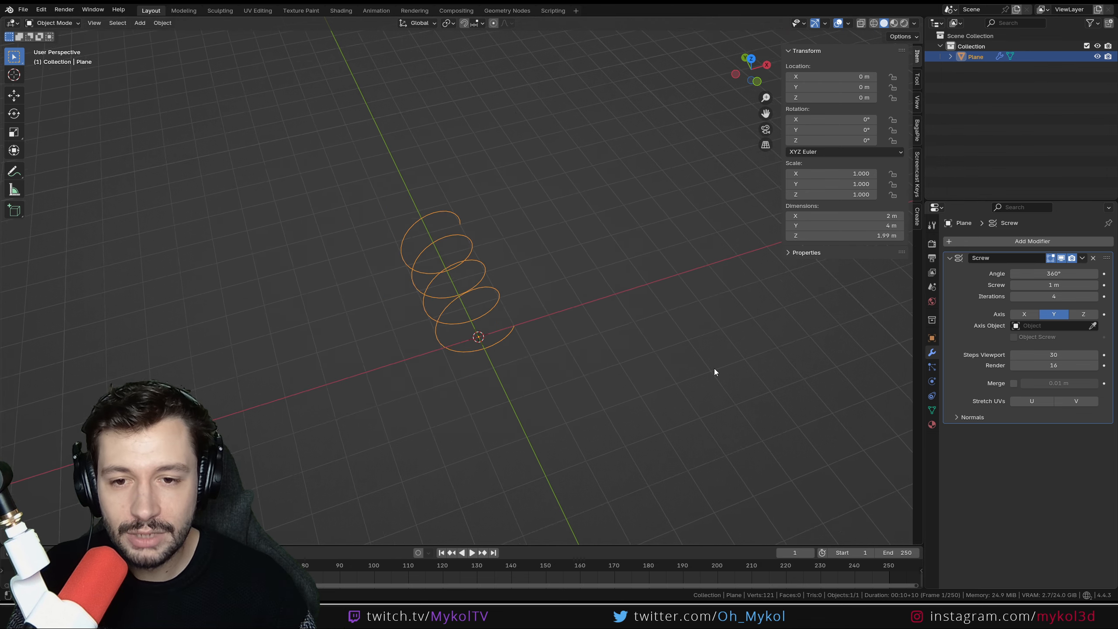
middle_drag(714, 369, 480, 386)
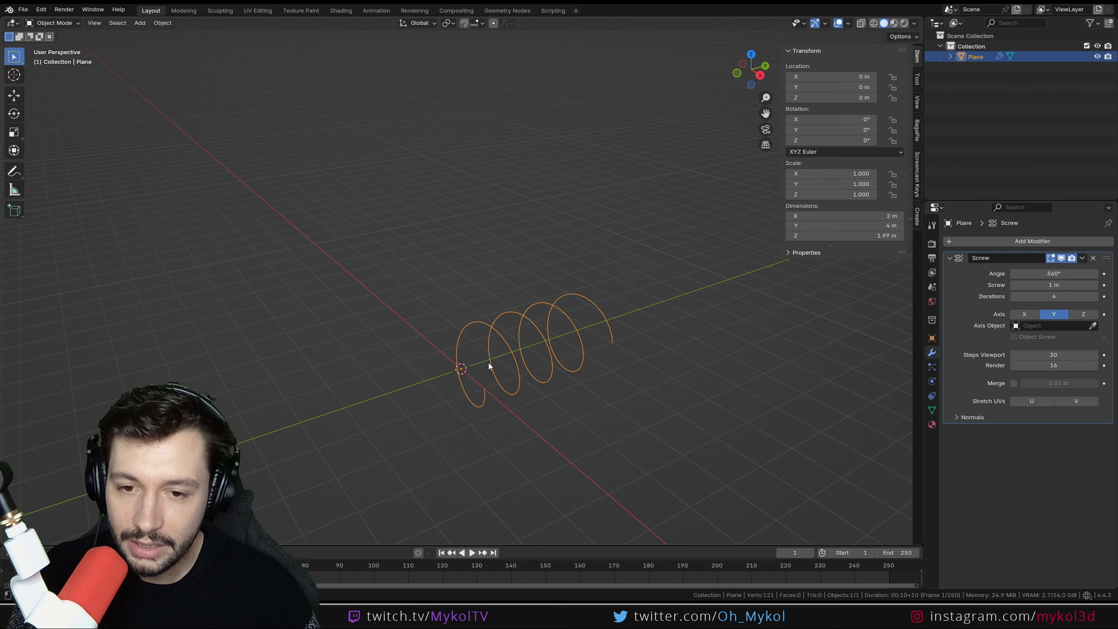
click(1024, 314)
middle_drag(552, 396, 581, 366)
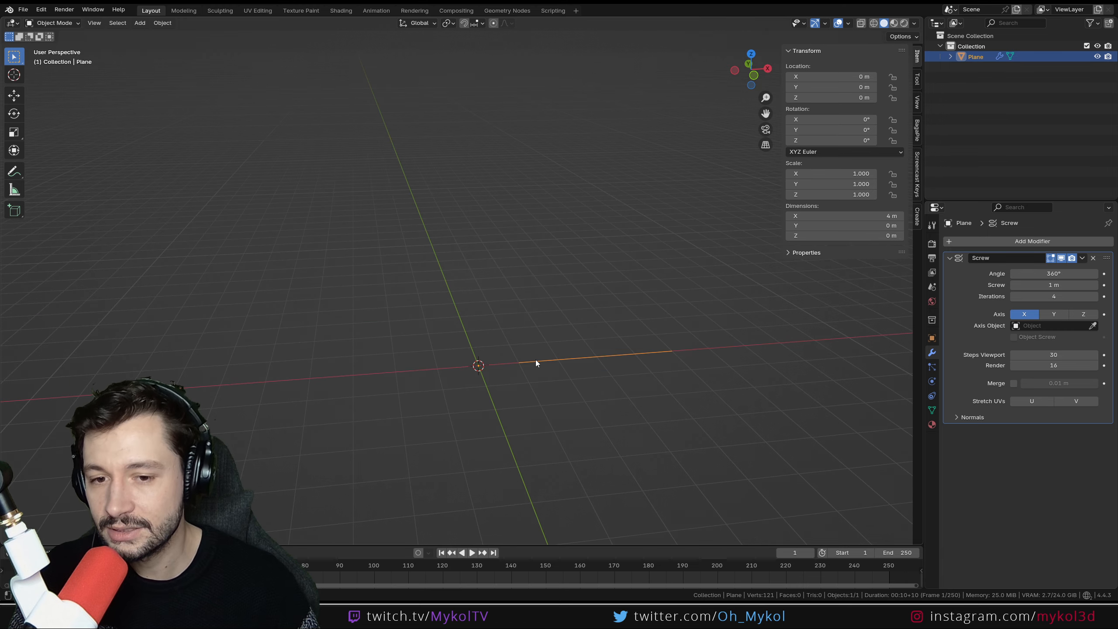
click(1054, 314)
click(1083, 314)
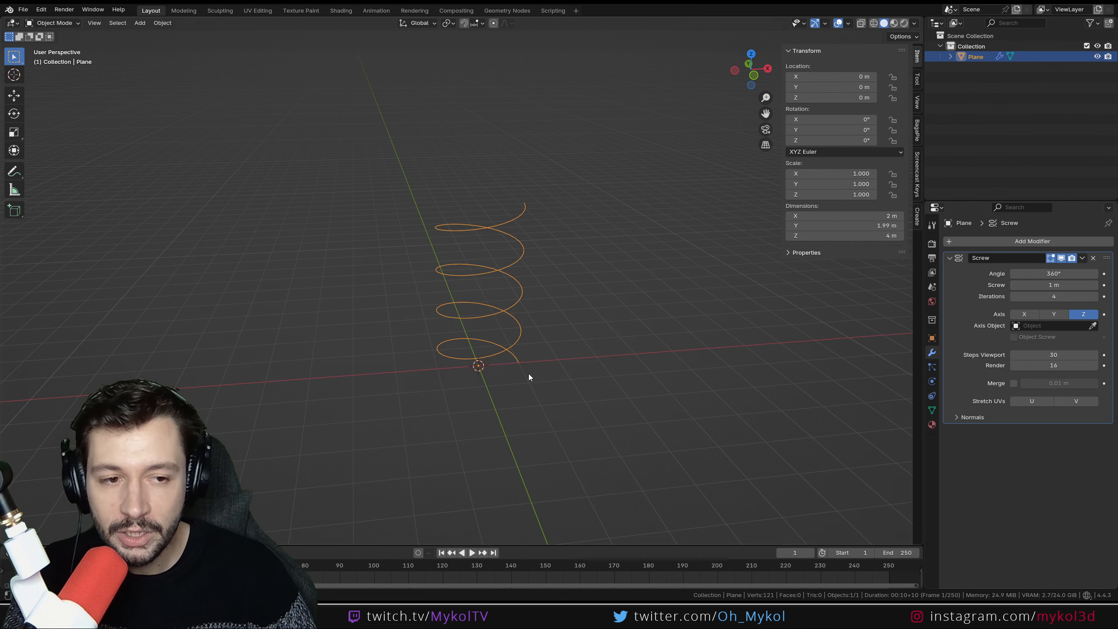
- Add a Plain Axes empty at the world origin, at the base of the helix
middle_drag(528, 374, 523, 406)
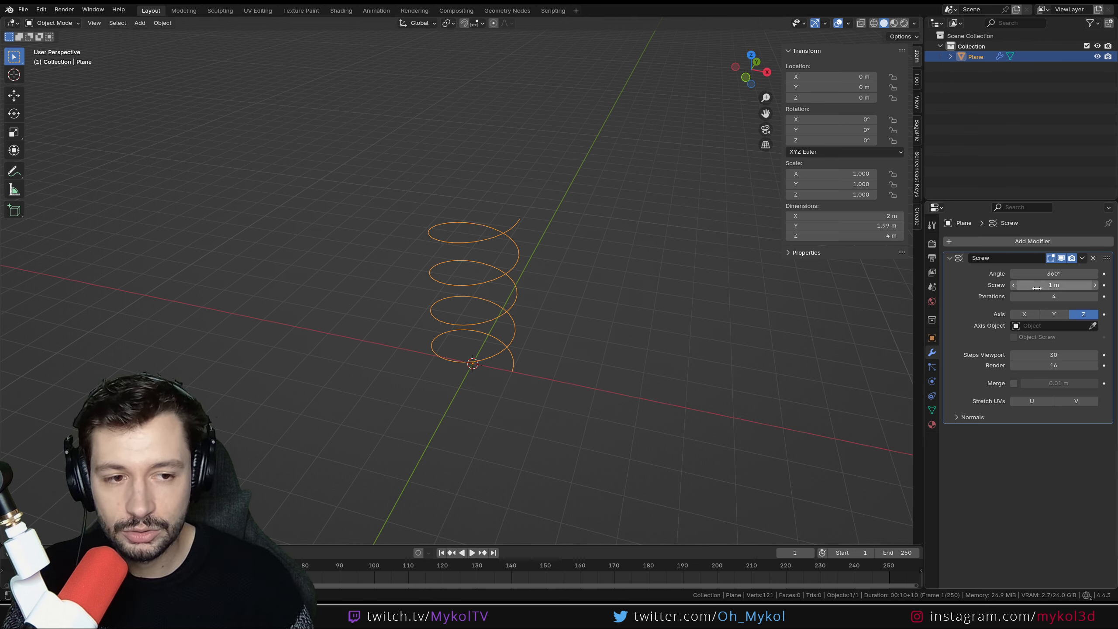
middle_drag(580, 391, 615, 370)
key(shift+a)
mouse_move(623, 370)
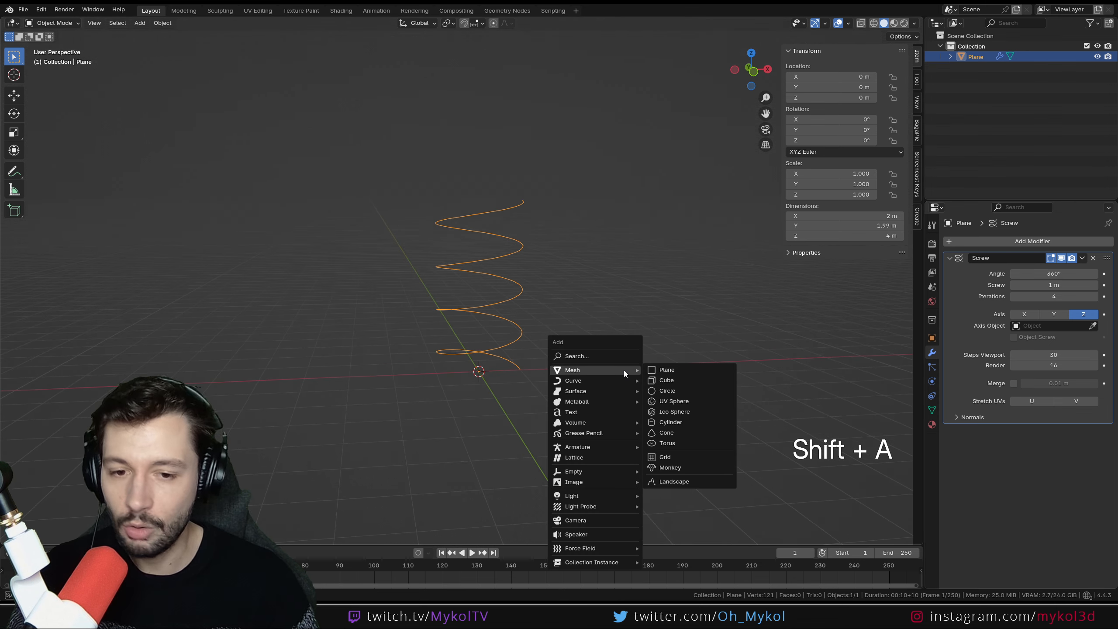
mouse_move(590, 469)
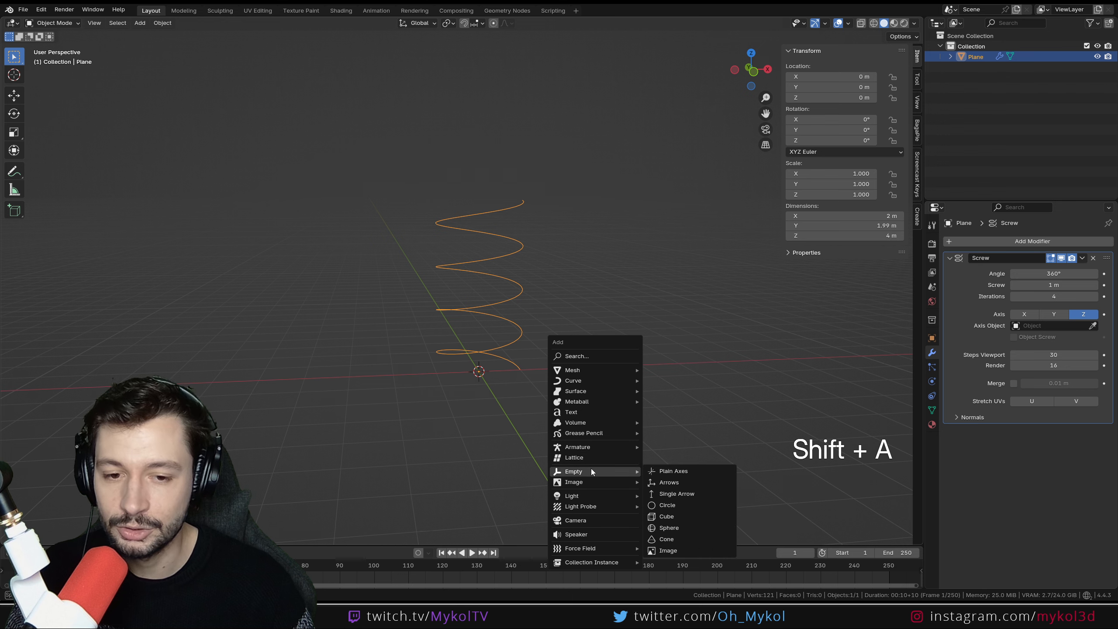
click(673, 471)
- Select the helix and assign the new empty as the Screw modifier's axis object
middle_drag(442, 319, 517, 350)
click(523, 322)
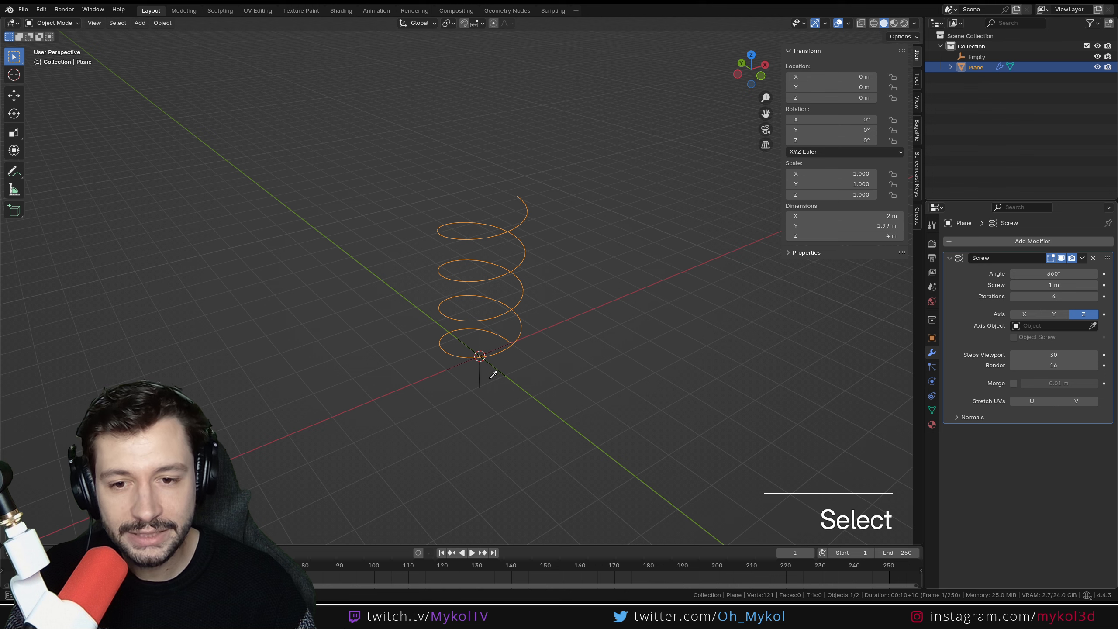
click(501, 363)
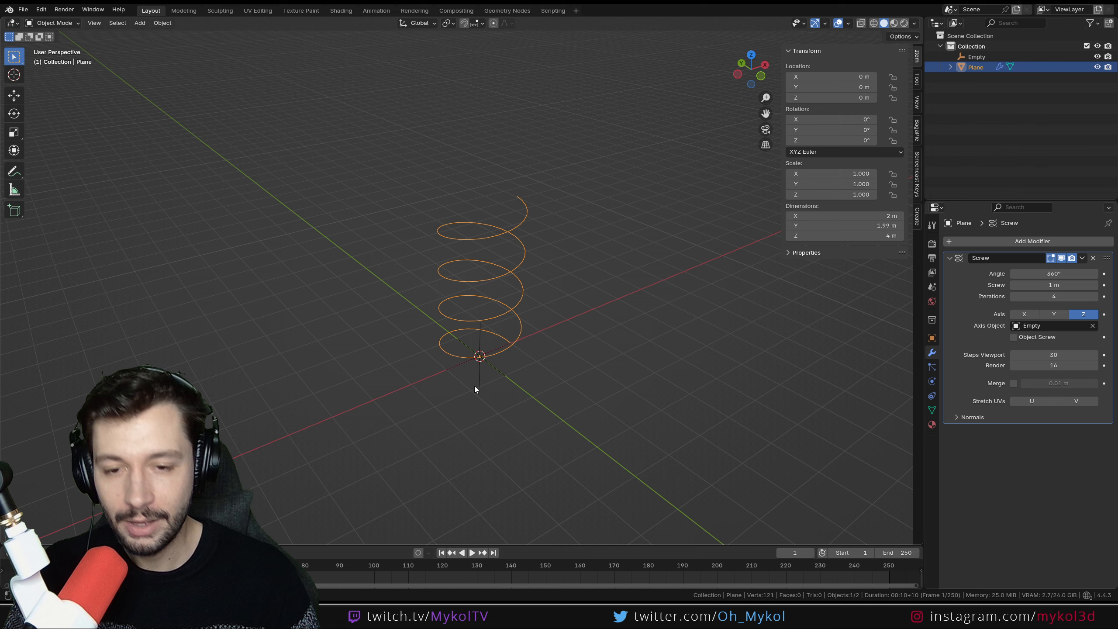
- Try moving the empty horizontally with Z locked in perspective view, and cancel the move
key(KP_7)
scroll(525, 321, up, 5)
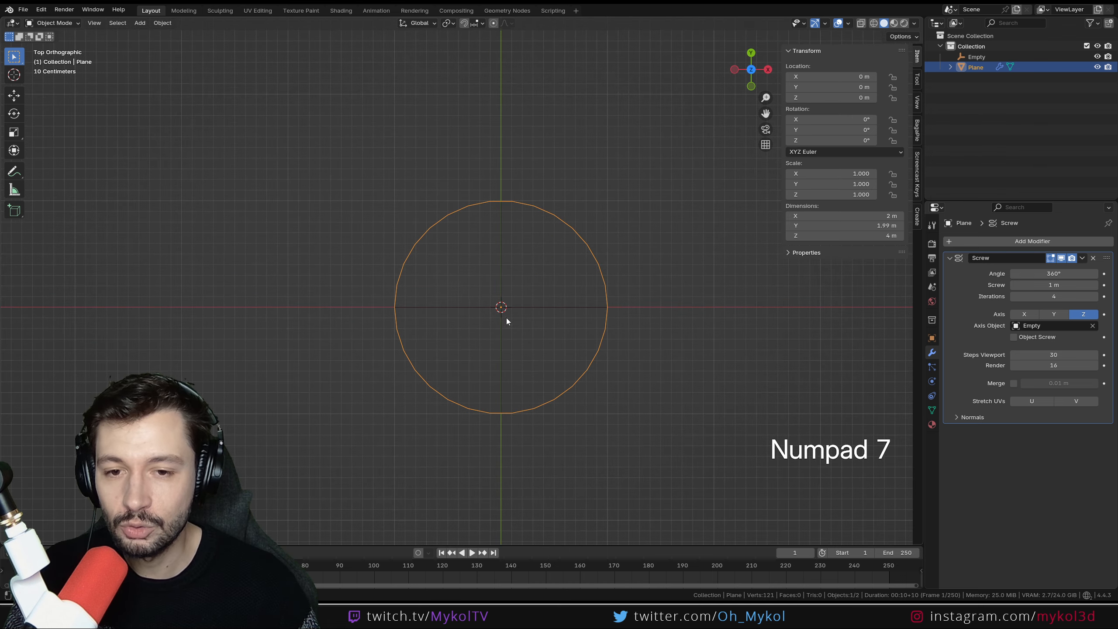
middle_drag(507, 318, 554, 317)
click(501, 389)
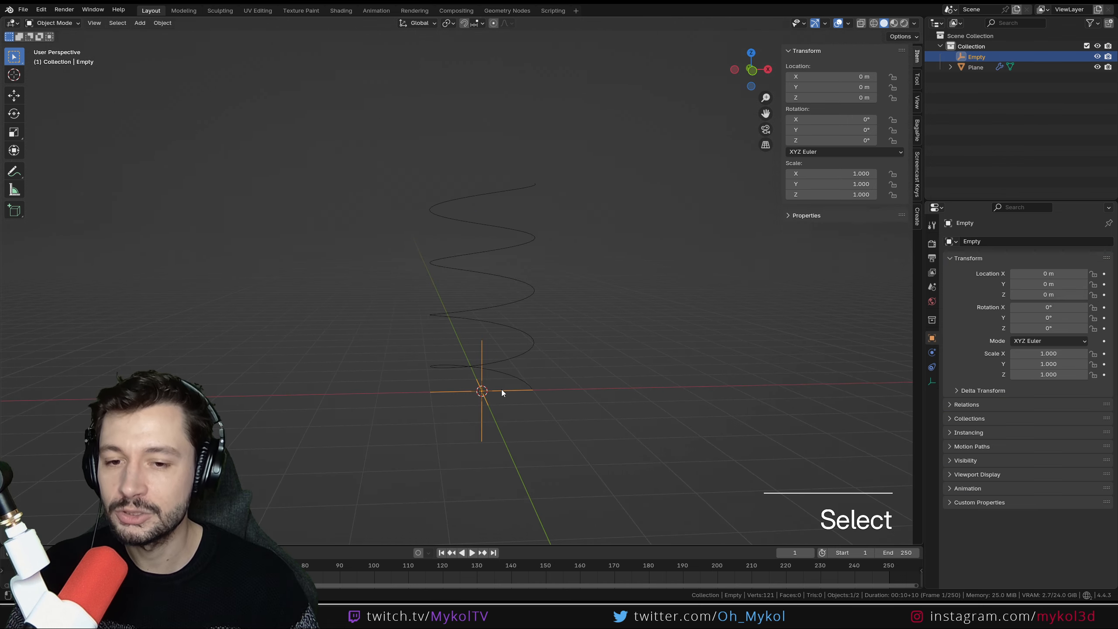
key(g)
key(shift+z)
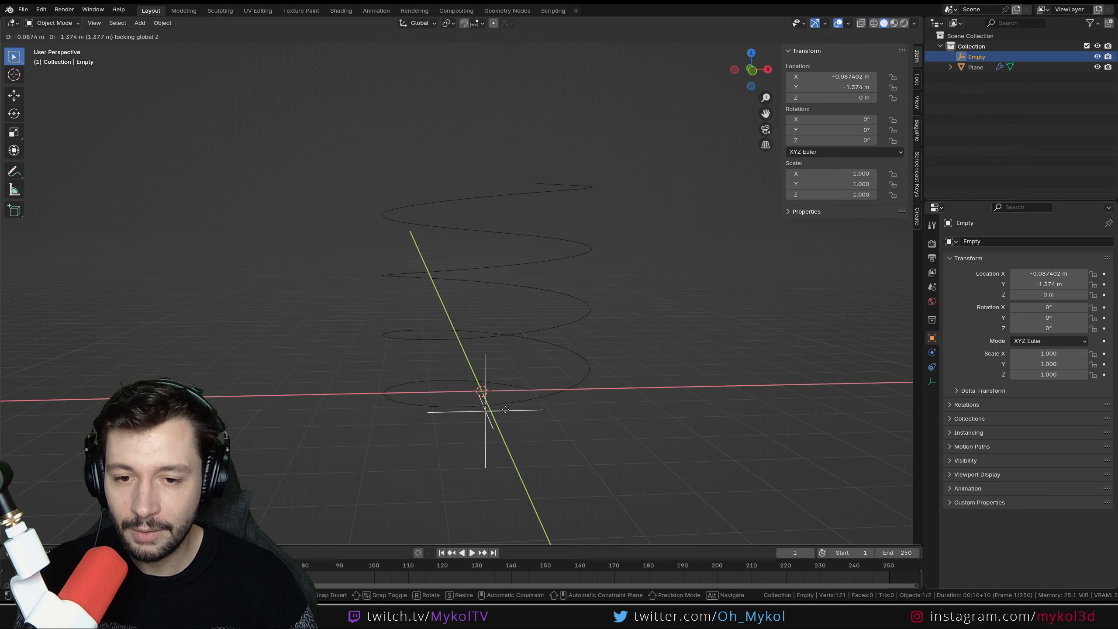
key(Escape)
- Try moving the empty off-centre in top view to change the helix radius, and cancel the move
key(KP_7)
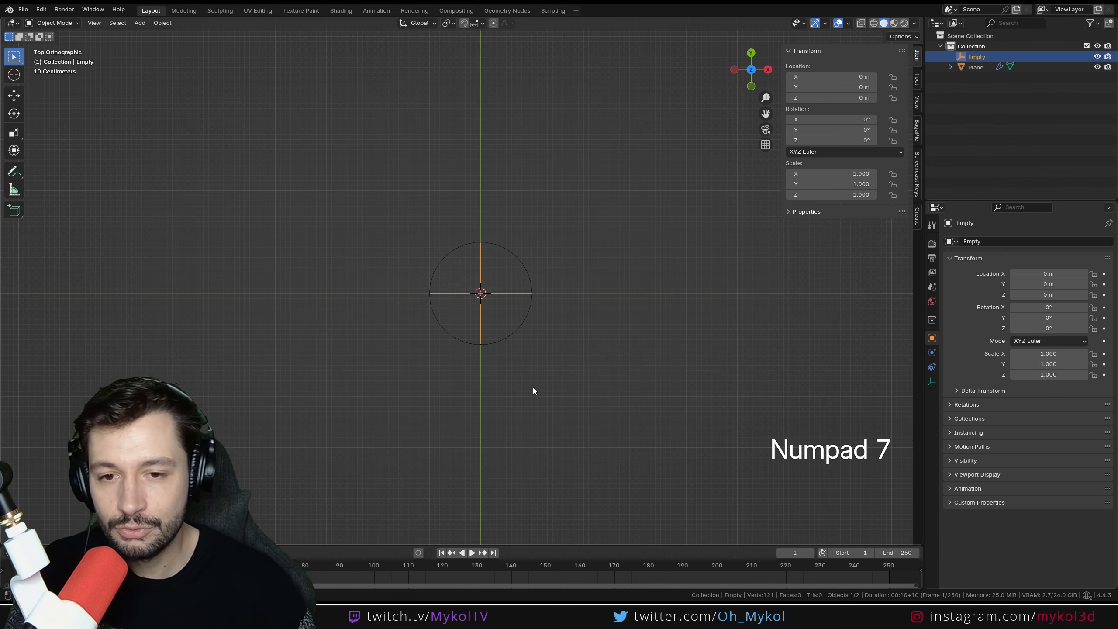
scroll(533, 388, up, 5)
shift+middle_drag(536, 351, 492, 333)
key(g)
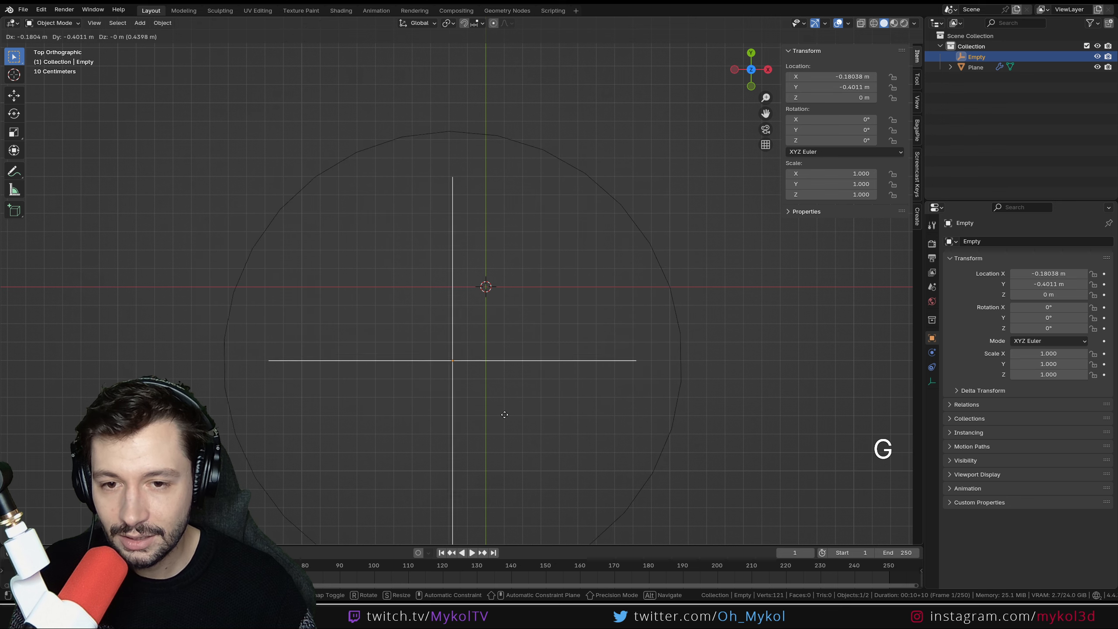
key(Escape)
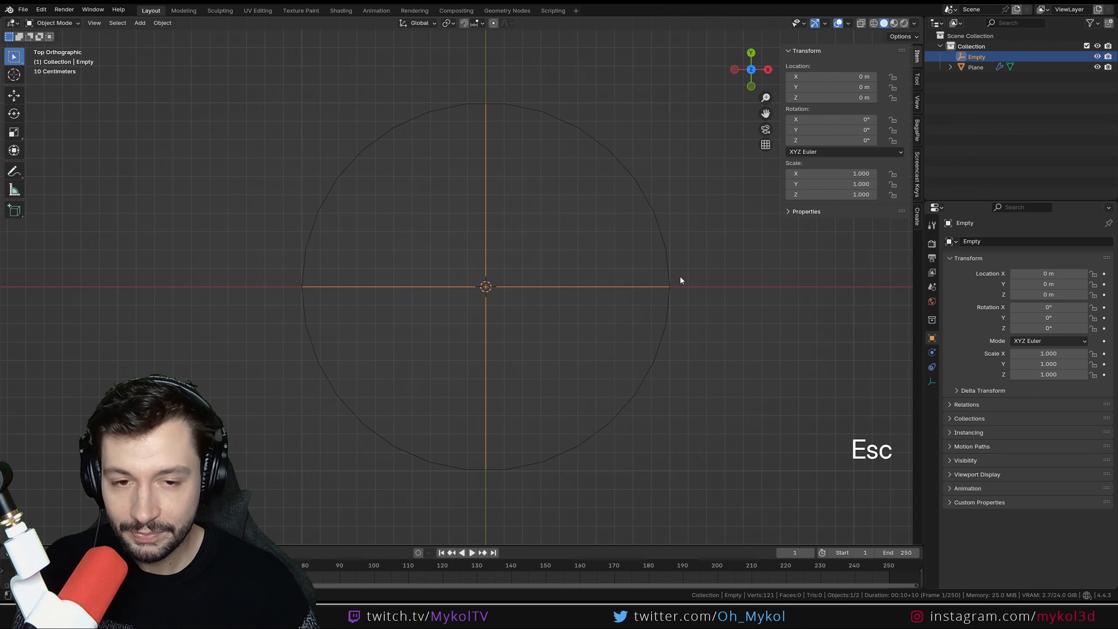
- Mark the helix's starting vertex with an annotation arrow, and try moving the empty about 1.95 m along negative X
key(d)
drag(676, 286, 674, 286)
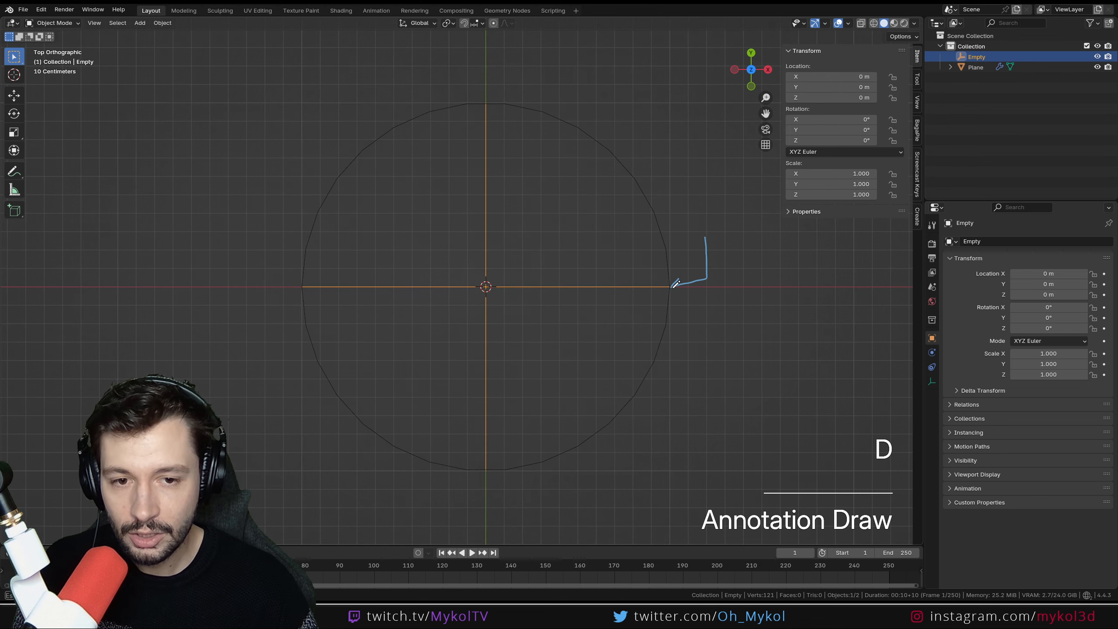
key(g)
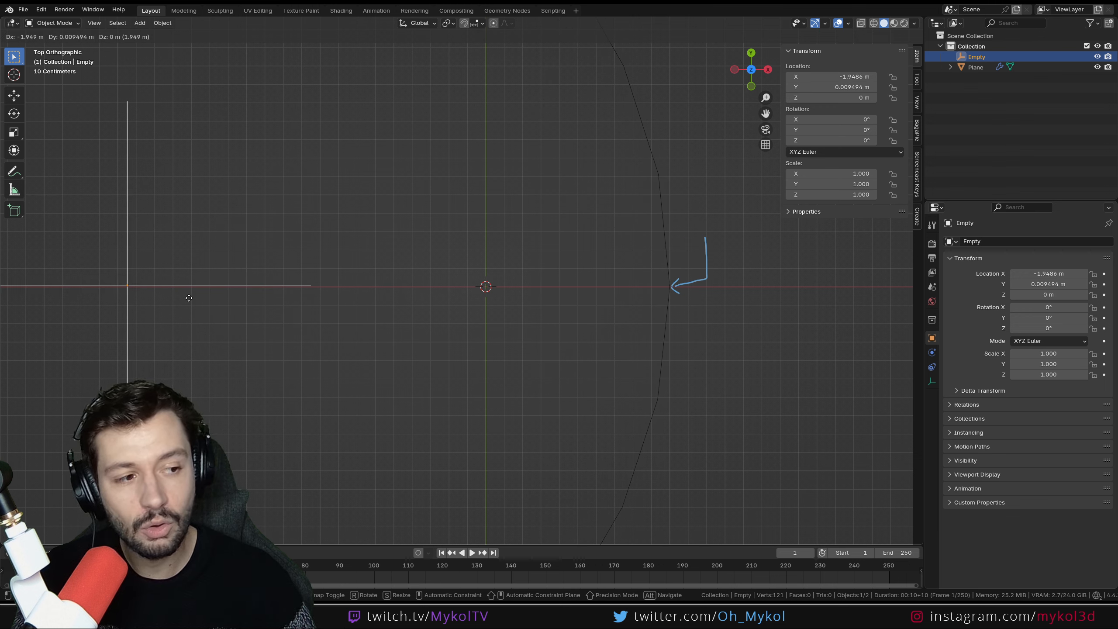
key(Escape)
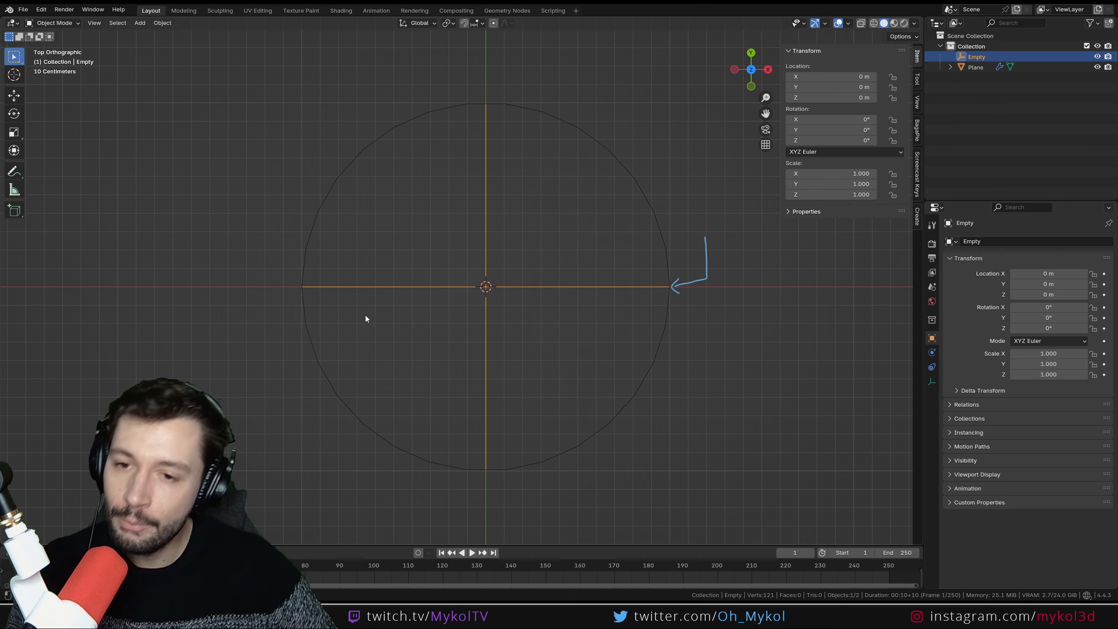
- Try rotating the empty by about -48° and scaling it by about 2.08, cancelling both transforms
middle_drag(414, 331, 504, 277)
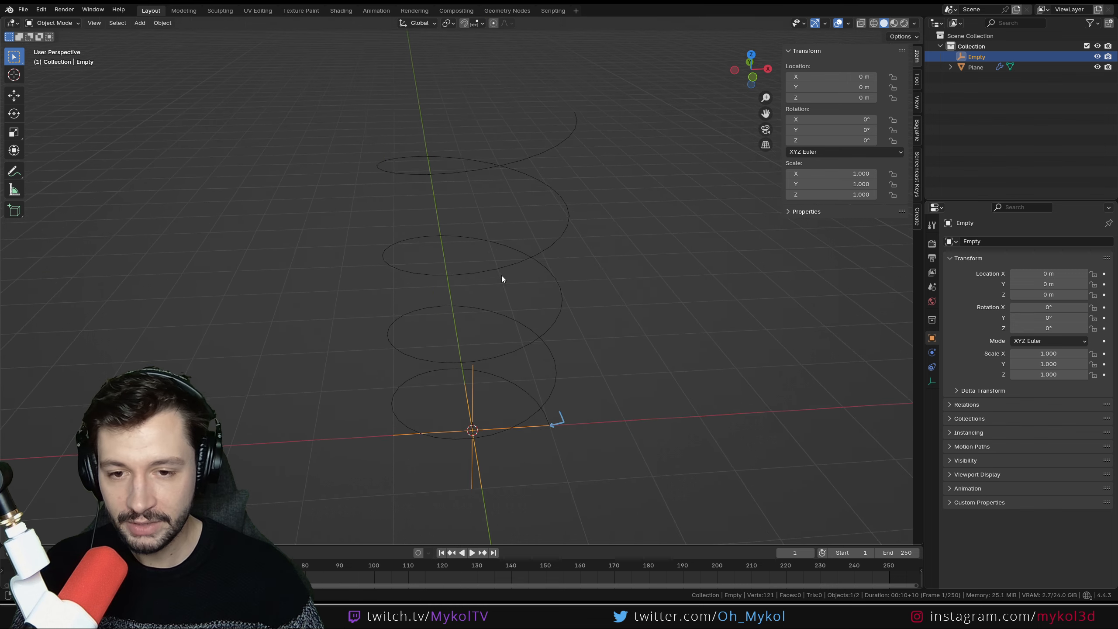
key(r)
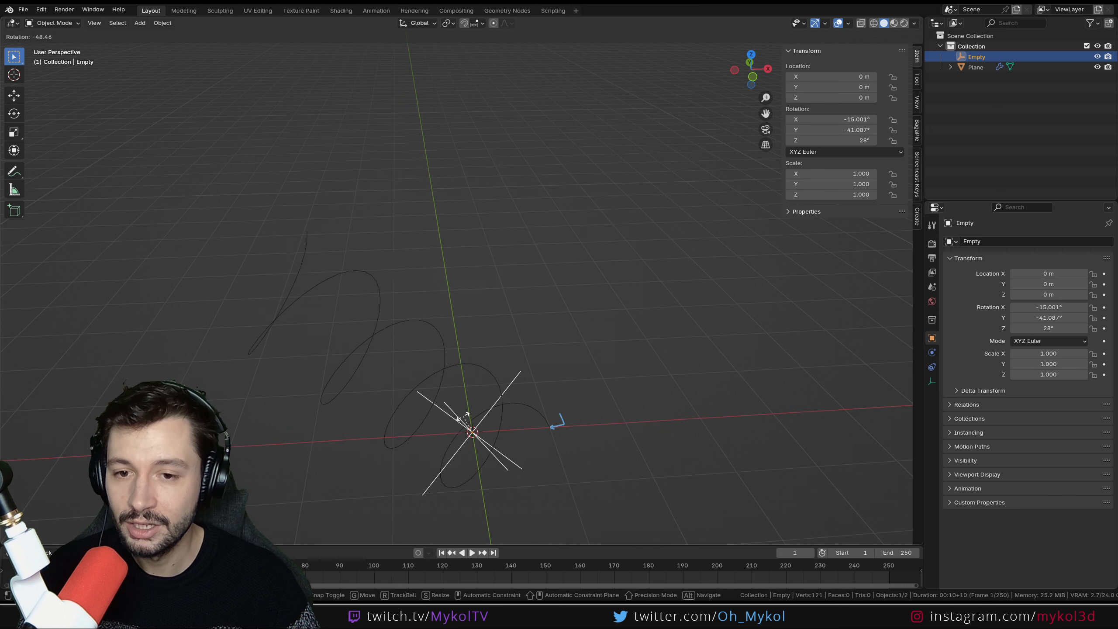
key(Escape)
key(s)
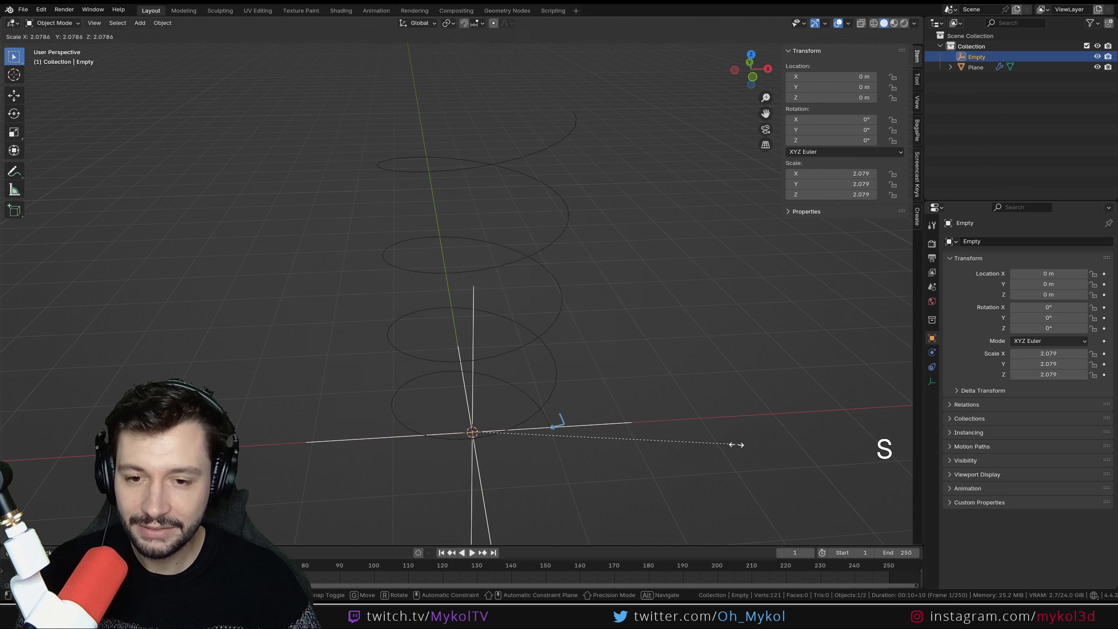
key(Escape)
- Try moving the empty freely, and about 1.93 m up along Z in front view, cancelling both moves
middle_drag(474, 449, 523, 463)
key(g)
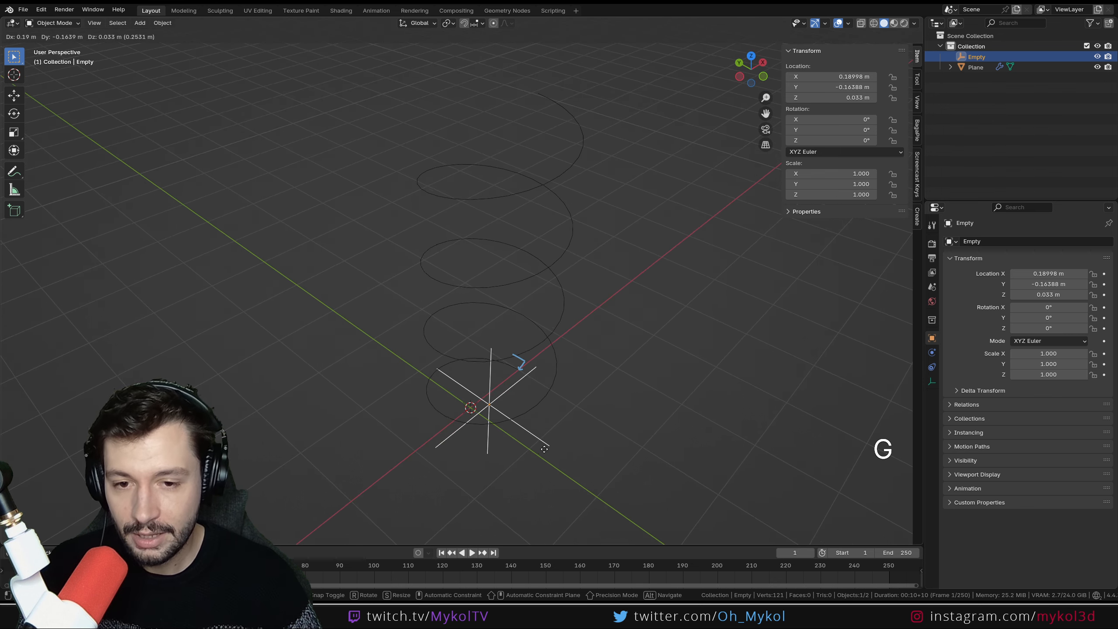
key(Escape)
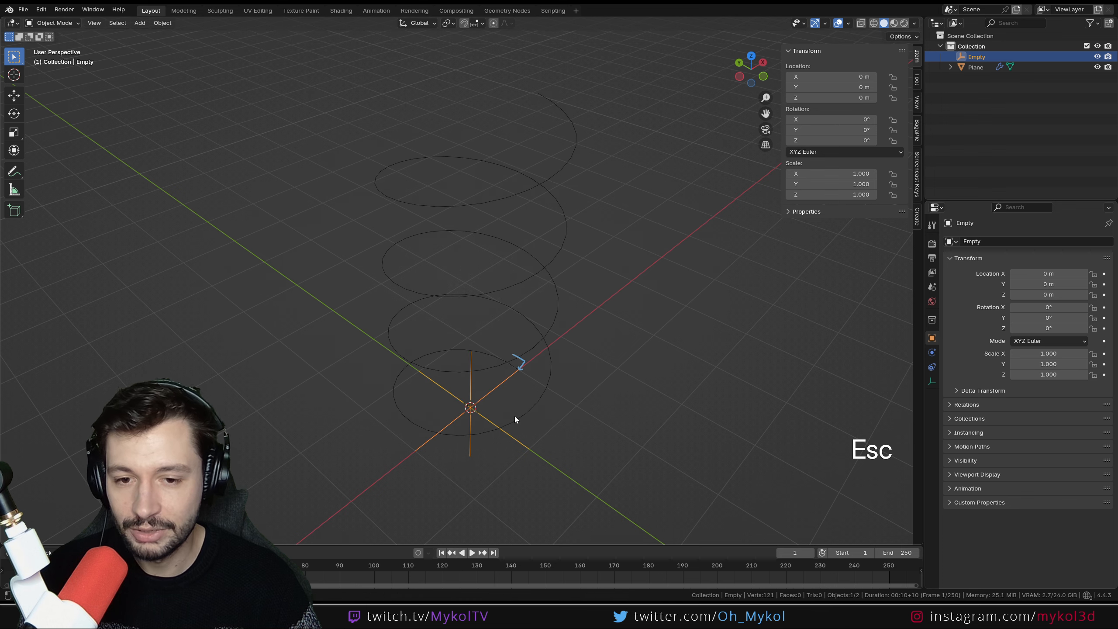
key(KP_1)
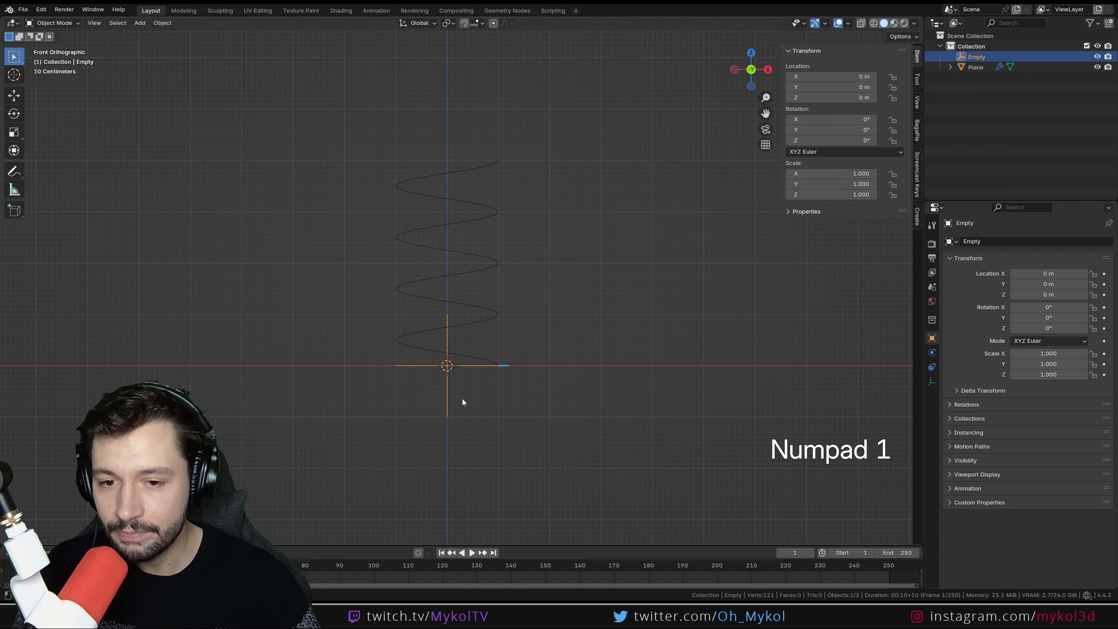
key(g)
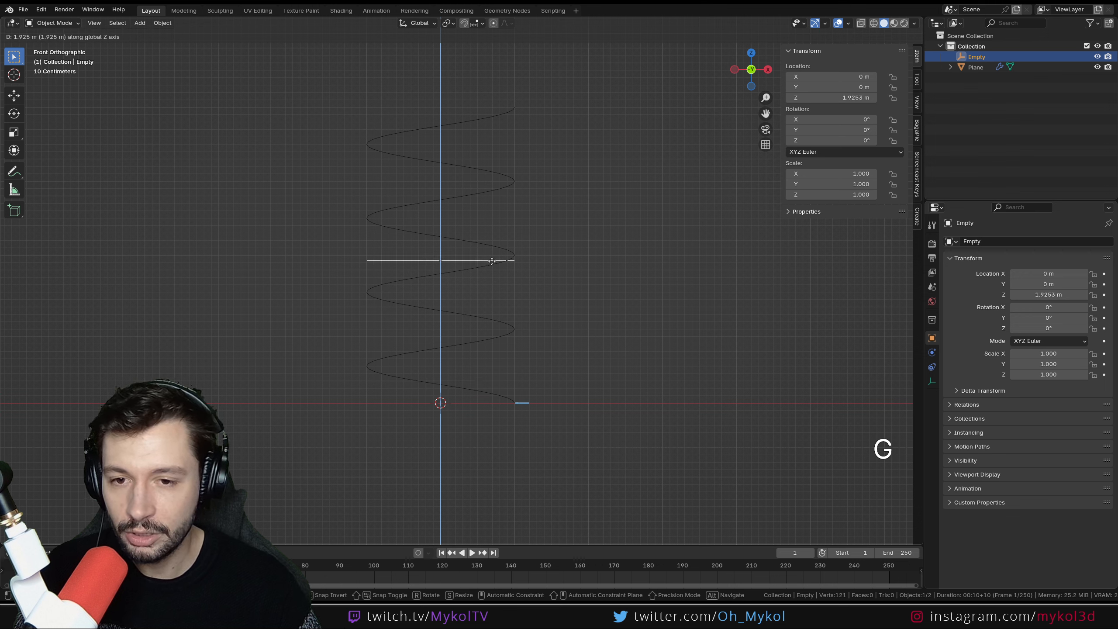
key(Escape)
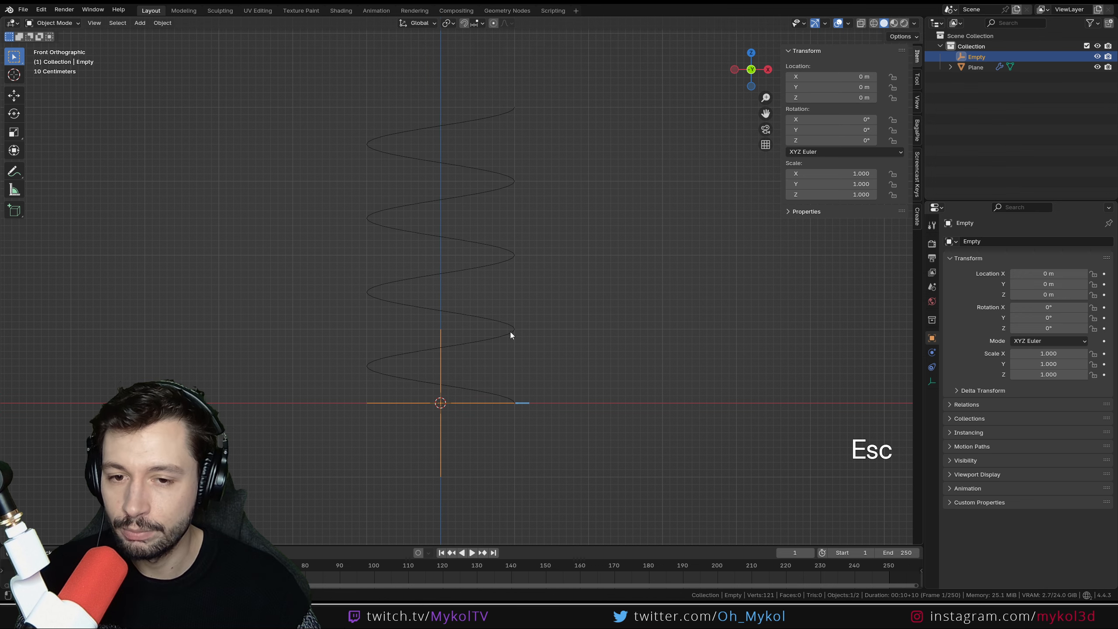
- Select the helix and enable Object Screw on its Screw modifier
click(521, 337)
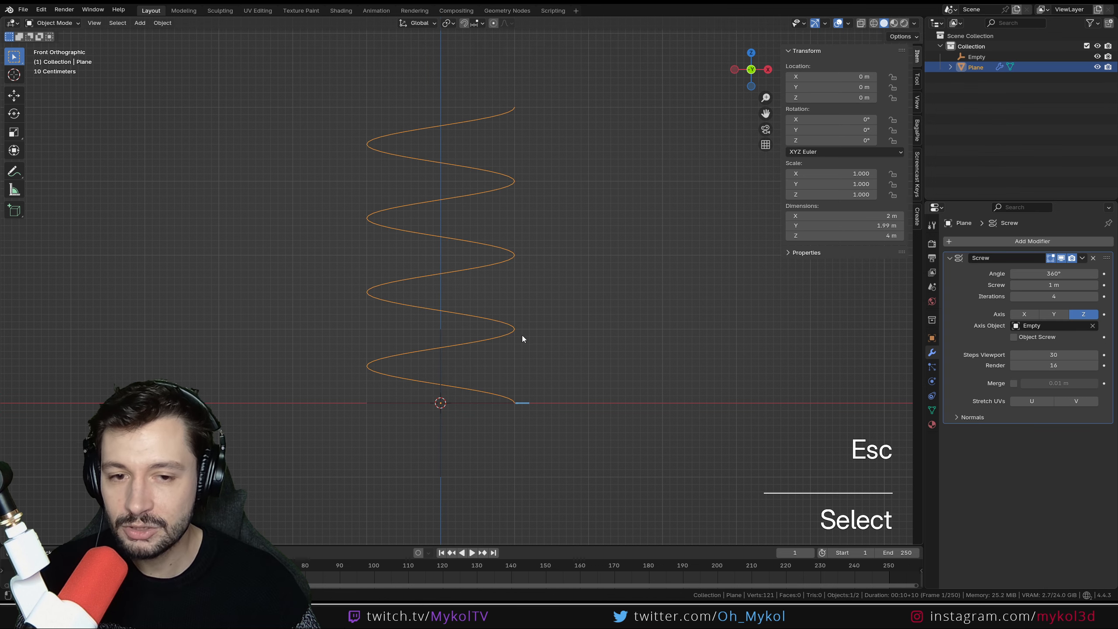
click(1012, 338)
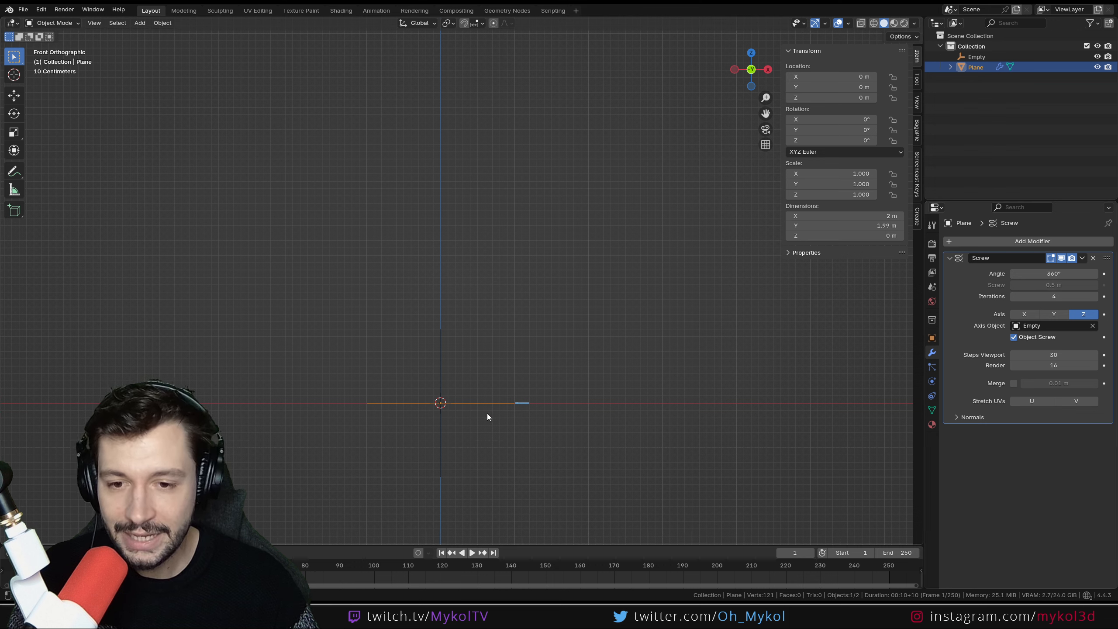
- Move the empty exactly 1 m up along Z in front view using increment snapping
middle_drag(487, 417, 454, 294)
click(454, 294)
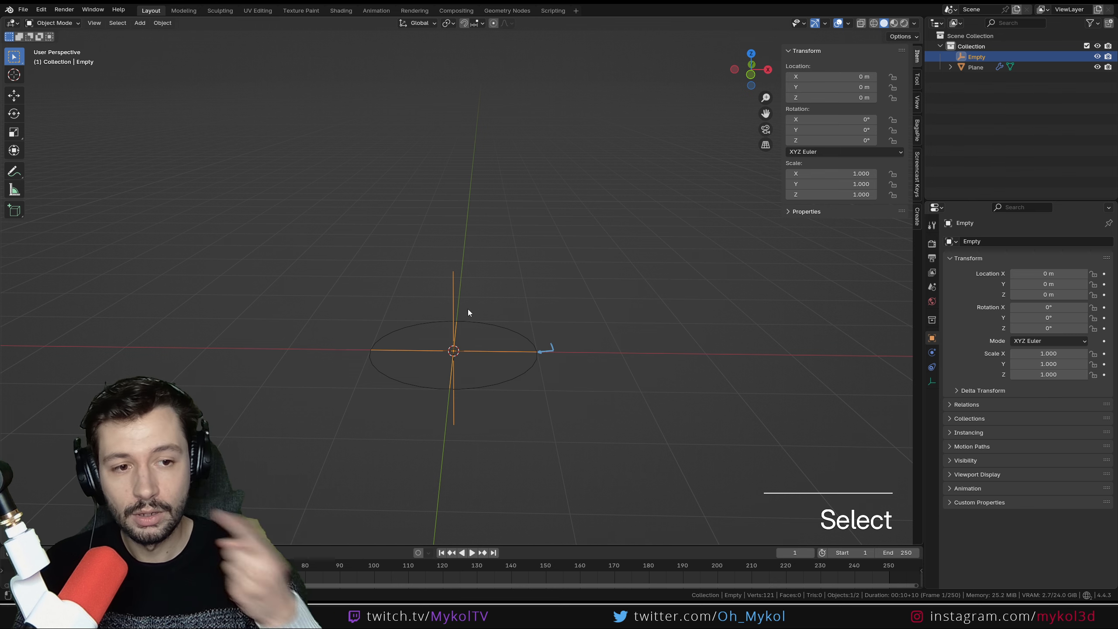
key(KP_1)
shift+middle_drag(484, 352, 529, 270)
key(g)
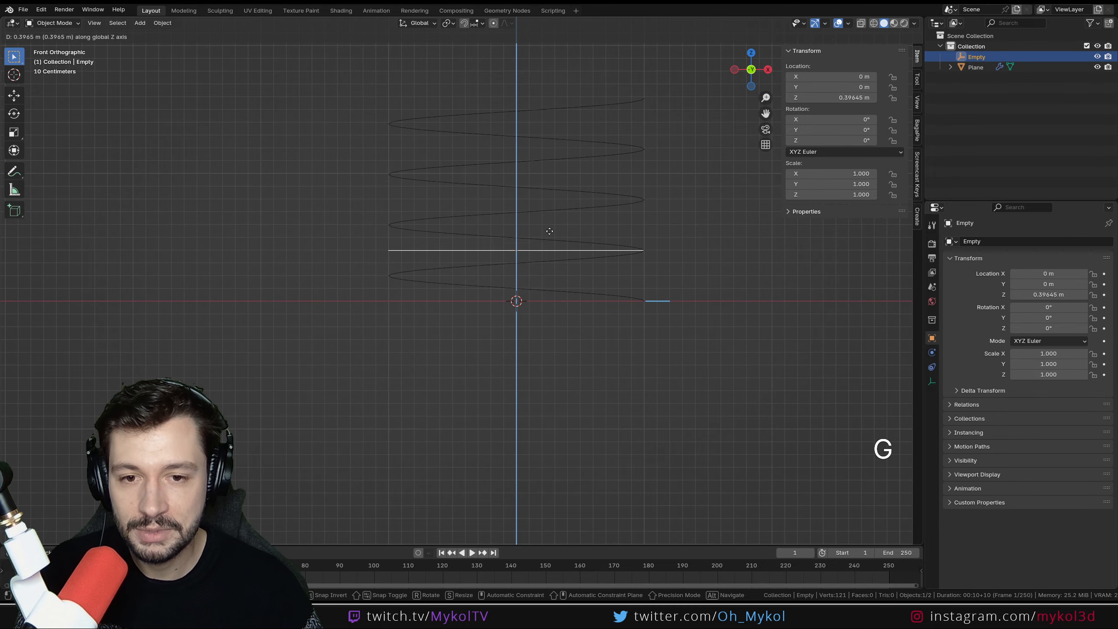
key(ctrl)
click(555, 154)
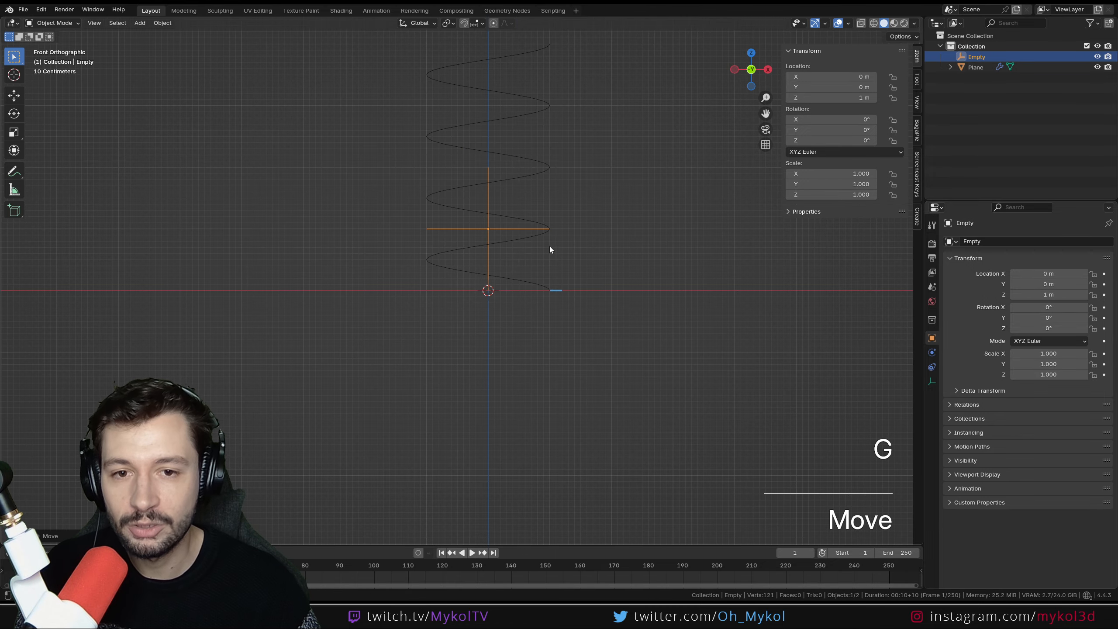
- Try moving the raised empty freely and along Z to vary the helix's spacing, cancelling each move
middle_drag(549, 247, 534, 325)
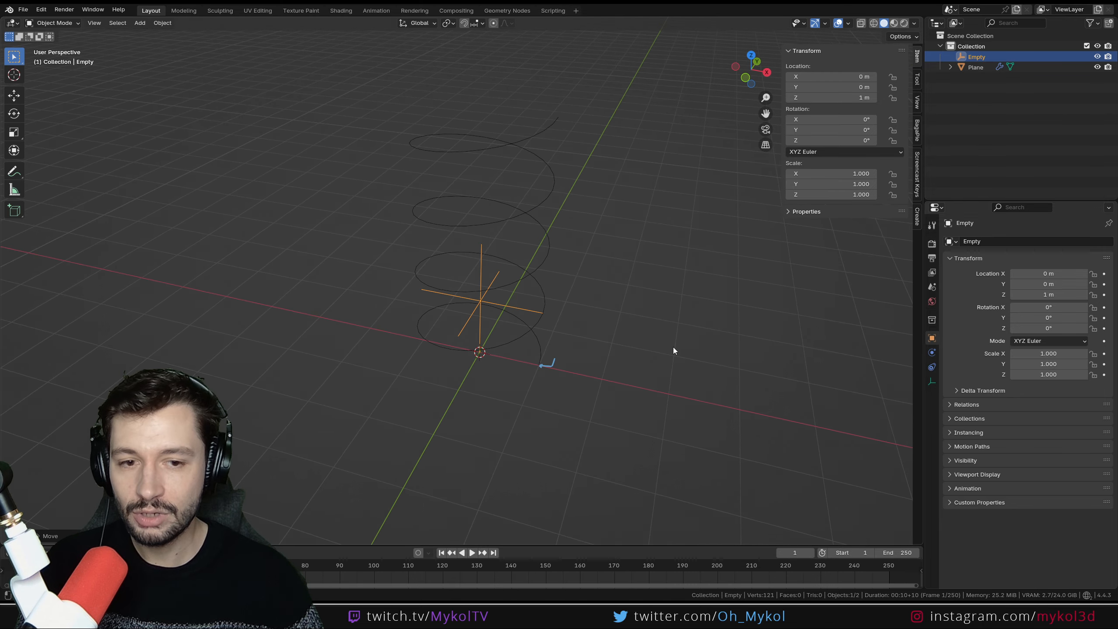
click(535, 327)
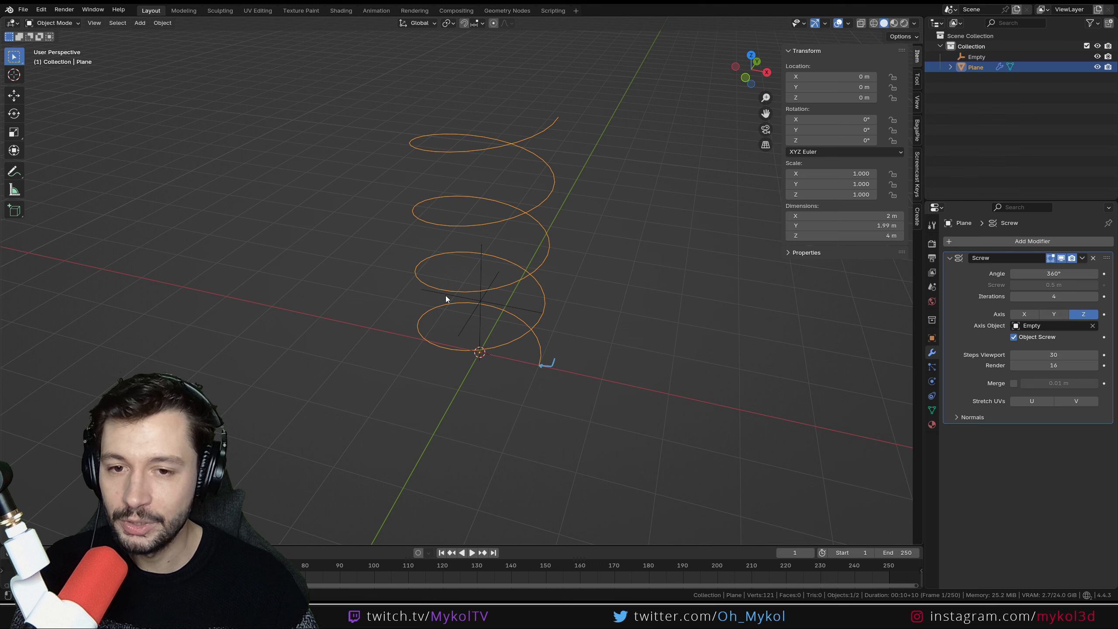
click(522, 309)
key(g)
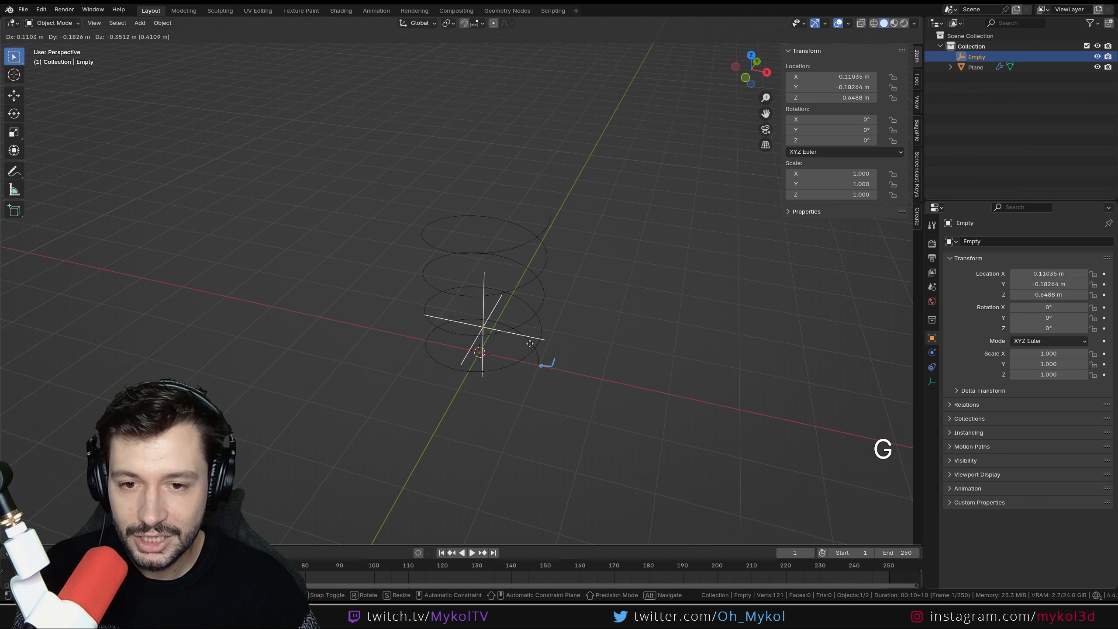
key(z)
key(Escape)
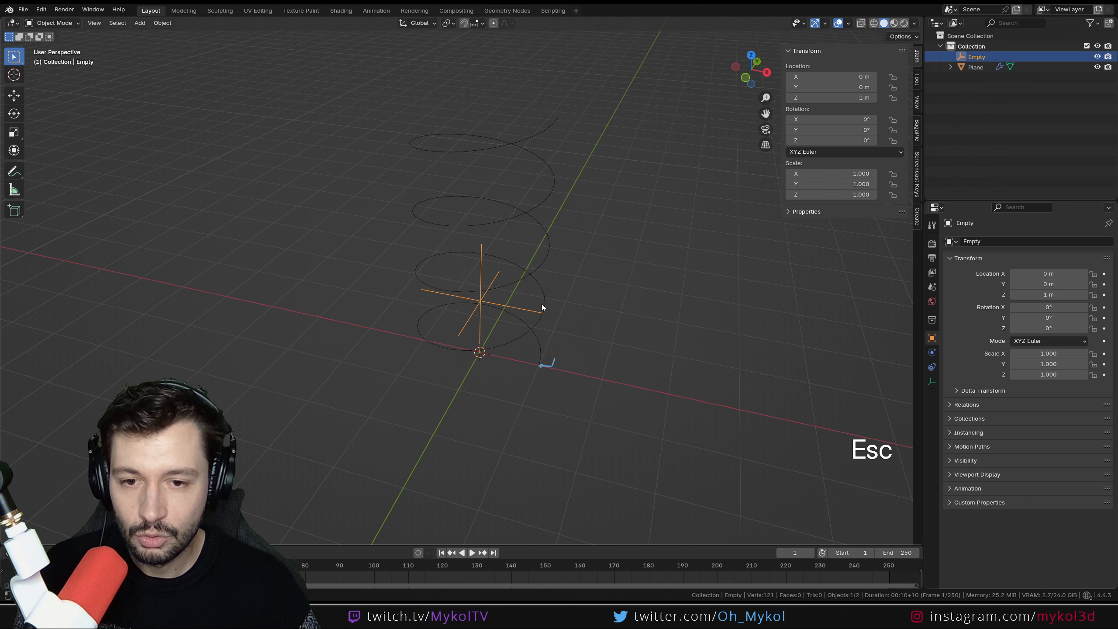
key(g)
key(z)
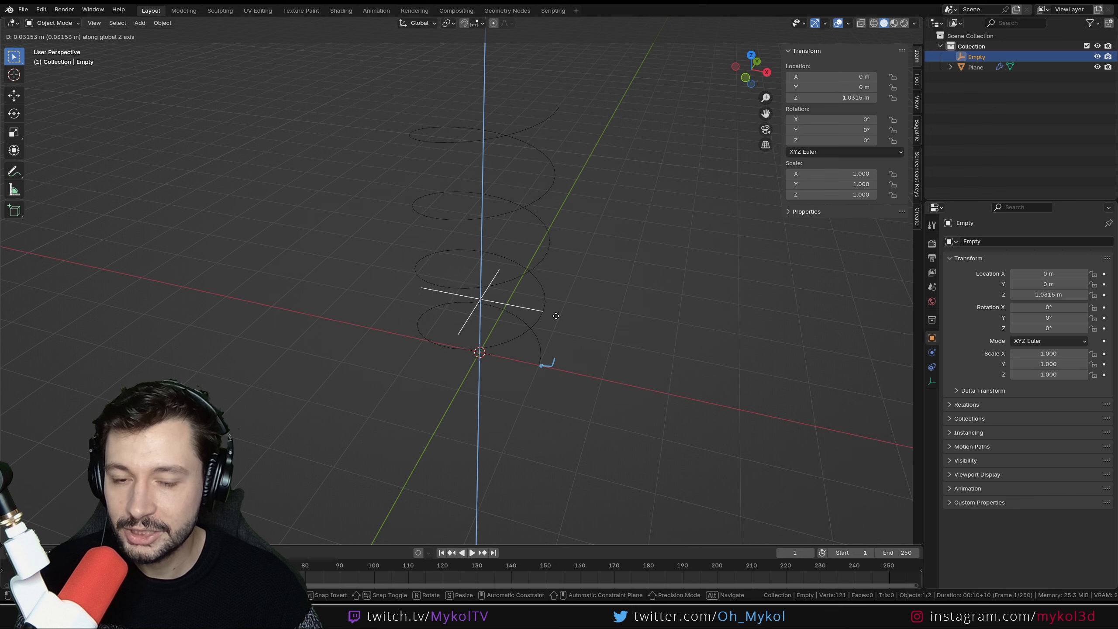
key(Escape)
- Try tilting the empty with a trackball rotation and moving it, and undo the changes
middle_drag(536, 355, 537, 381)
key(r)
key(r)
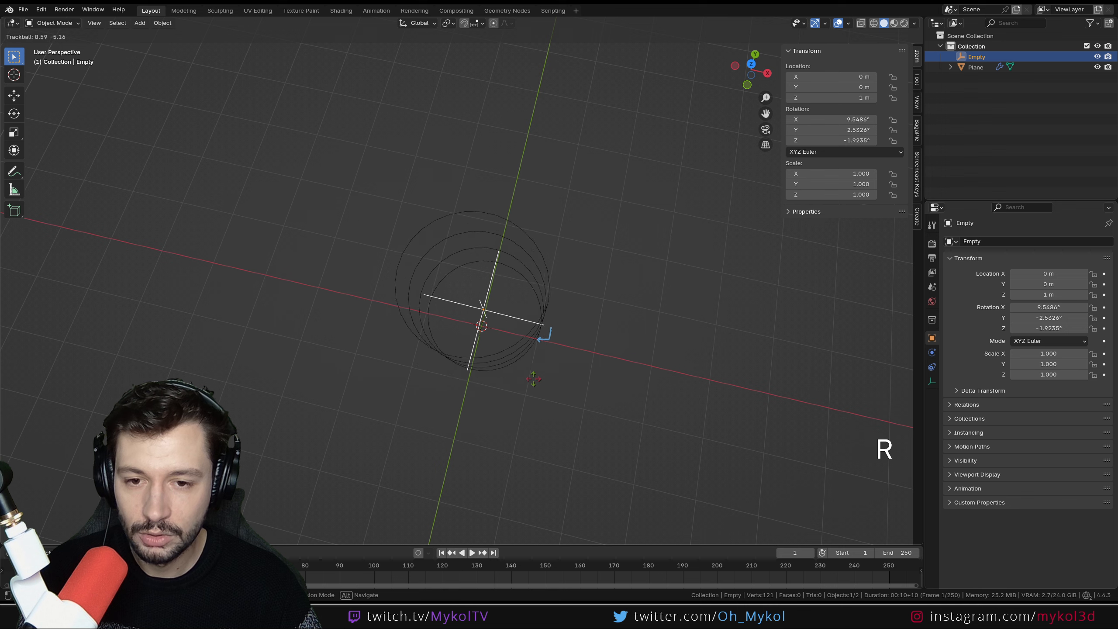
click(507, 371)
middle_drag(506, 371, 505, 339)
key(g)
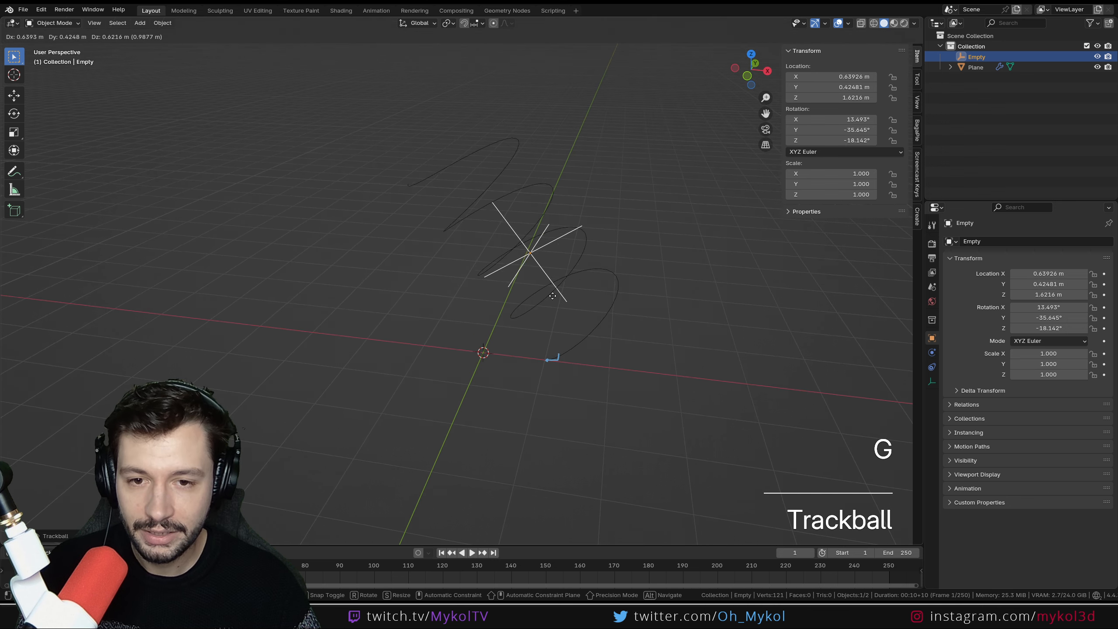
key(Escape)
key(ctrl+z)
key(ctrl+z)
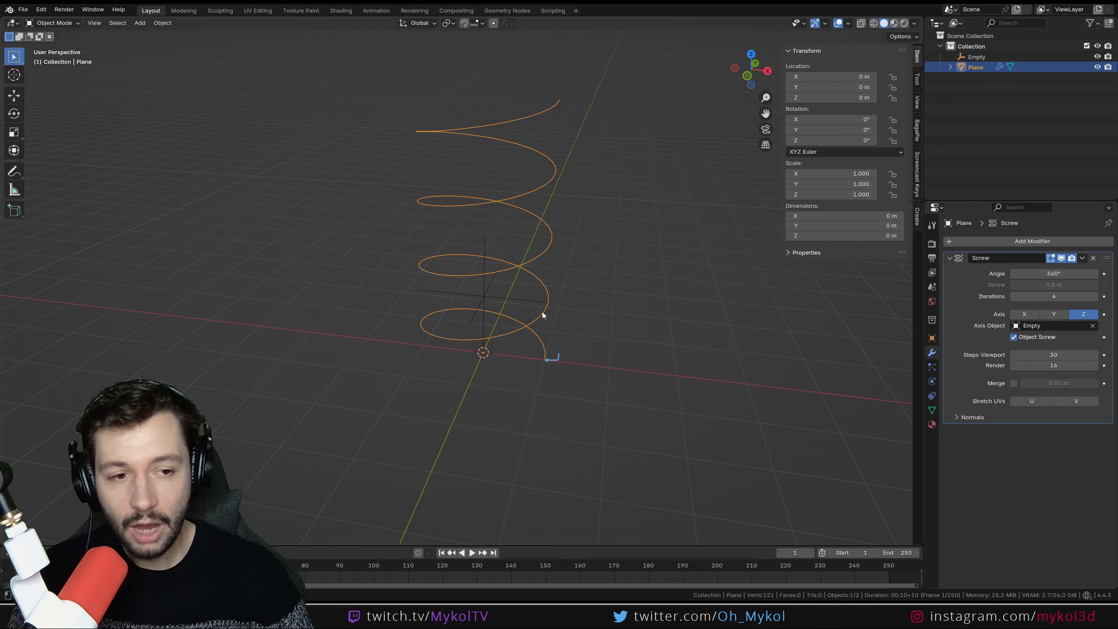
- Start a new General file in place of the current spring scene
middle_drag(543, 313, 595, 340)
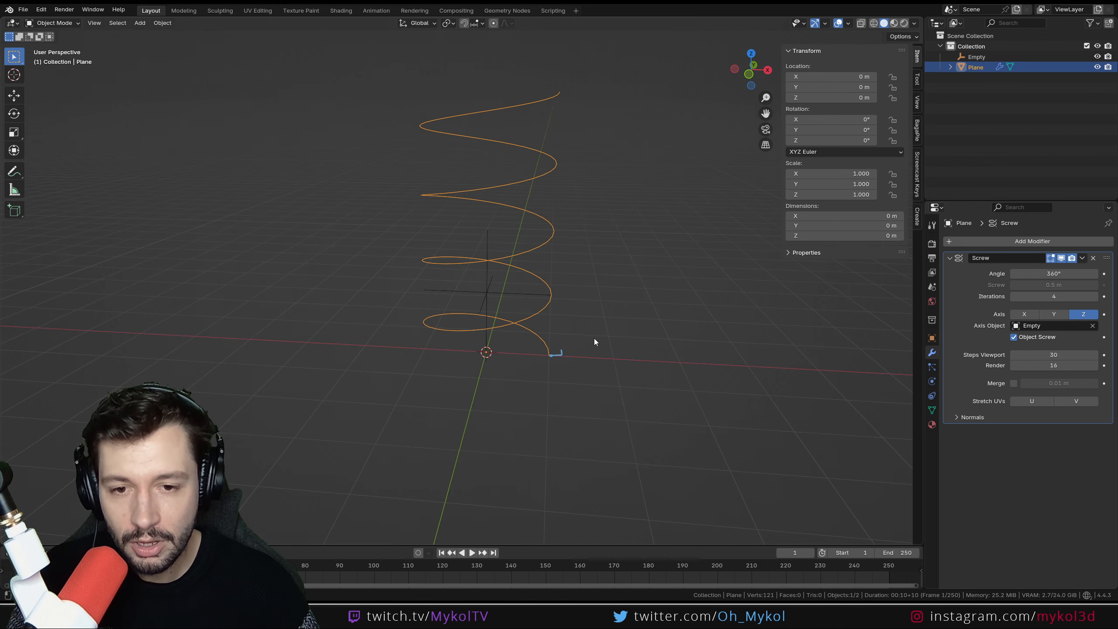
click(23, 10)
mouse_move(88, 21)
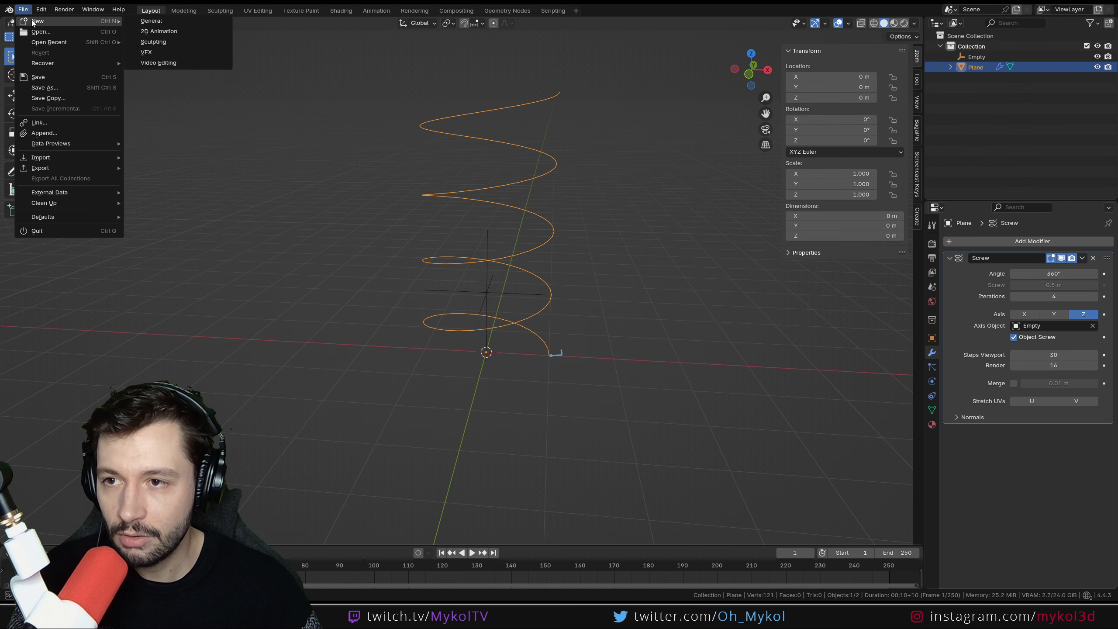
click(185, 21)
click(581, 320)
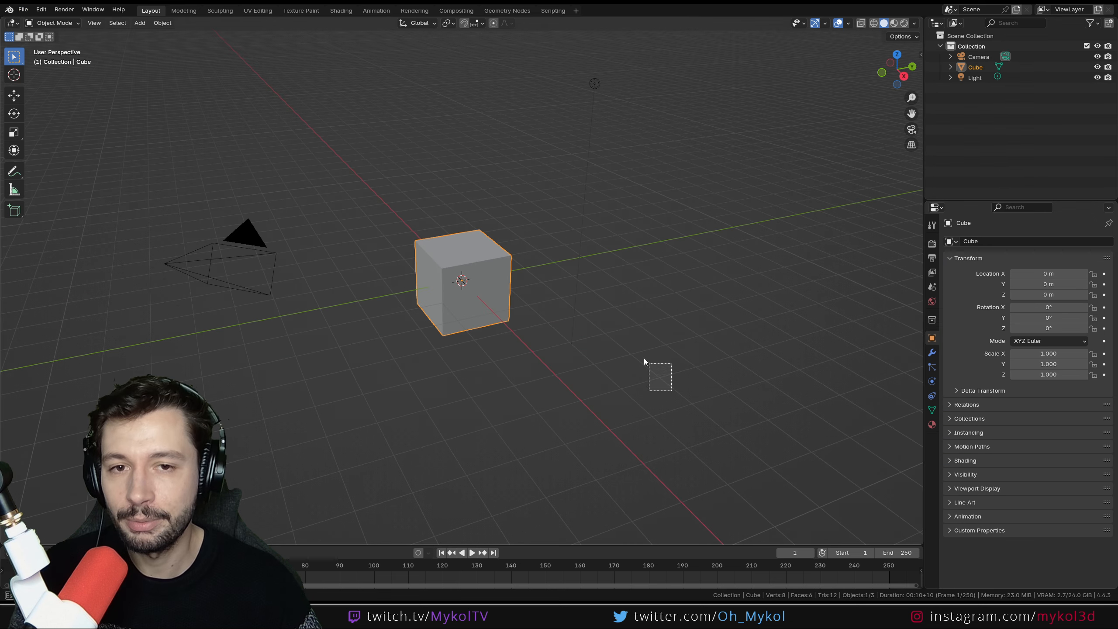
- Delete the default camera and light, leaving only the cube in the scene
drag(663, 382, 164, 69)
middle_drag(285, 311, 424, 350)
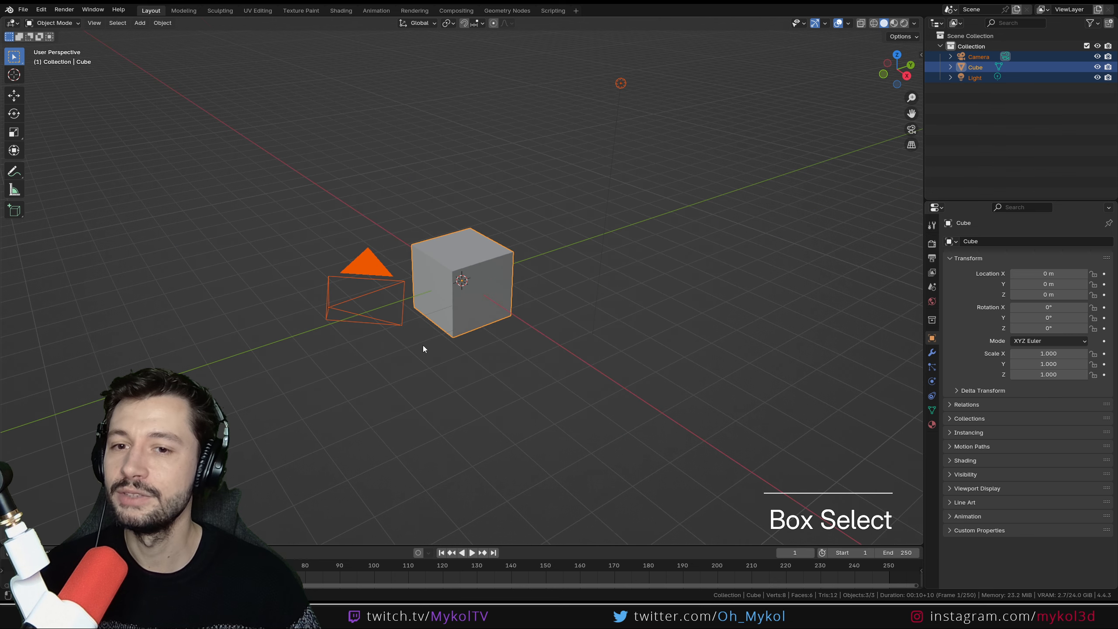
click(381, 282)
key(Delete)
click(621, 84)
key(Delete)
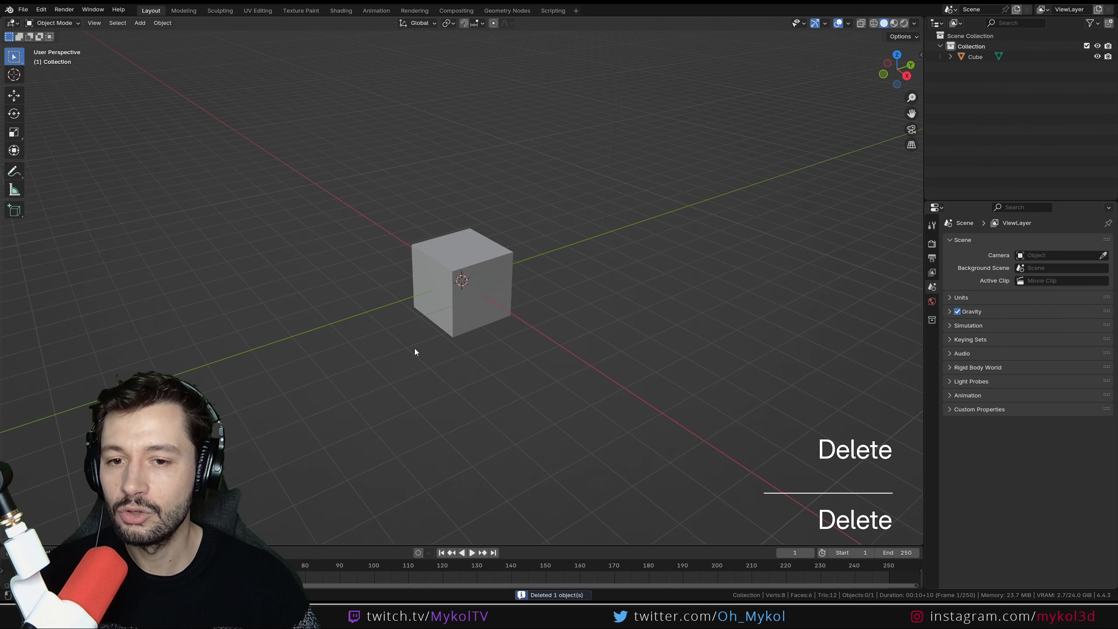
- Select the cube and move it along the X axis away from the world origin using increment snapping
click(465, 304)
middle_drag(351, 304, 510, 365)
key(g)
ctrl+click(484, 356)
- Add a Screw modifier to the cube
click(932, 354)
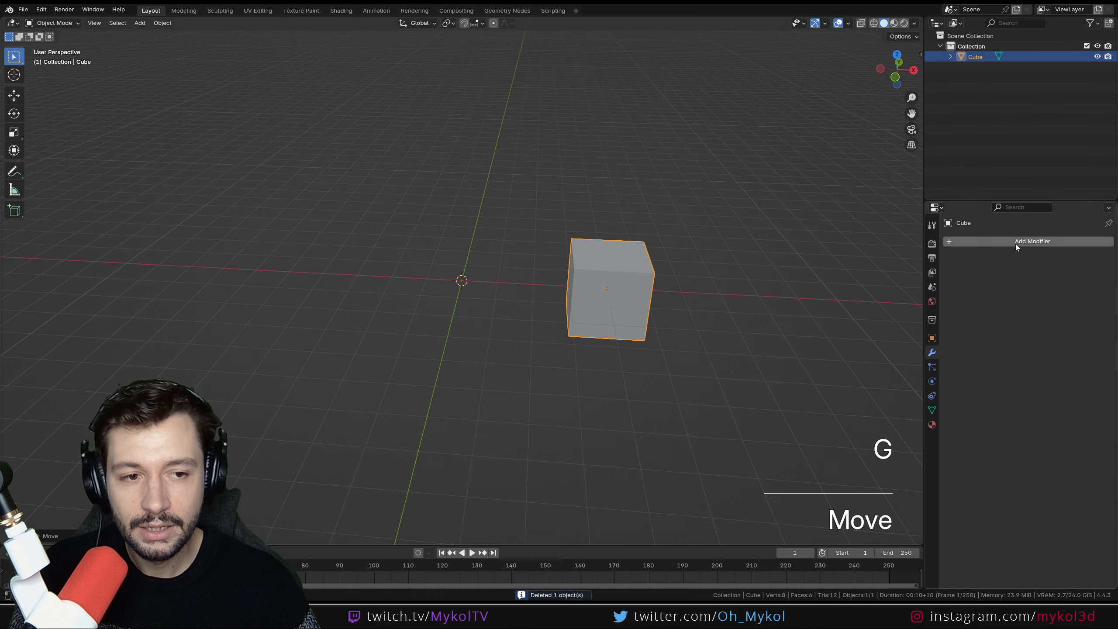
click(1015, 243)
mouse_move(1015, 242)
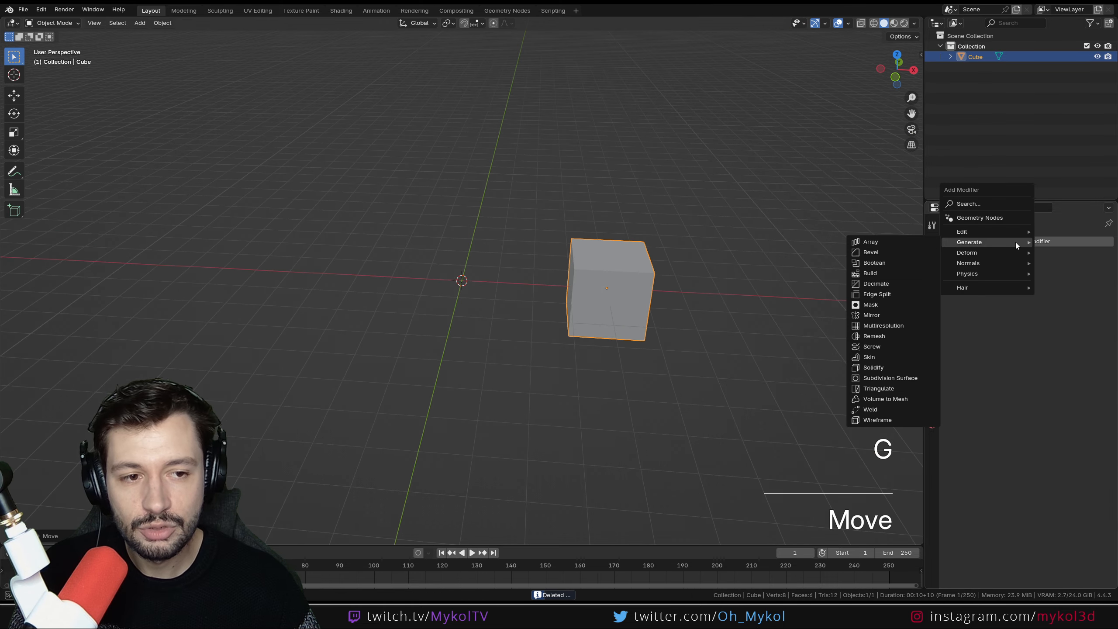
click(889, 346)
middle_drag(688, 334, 653, 317)
- Add a Plain Axes empty at the world origin
key(shift+a)
mouse_move(500, 260)
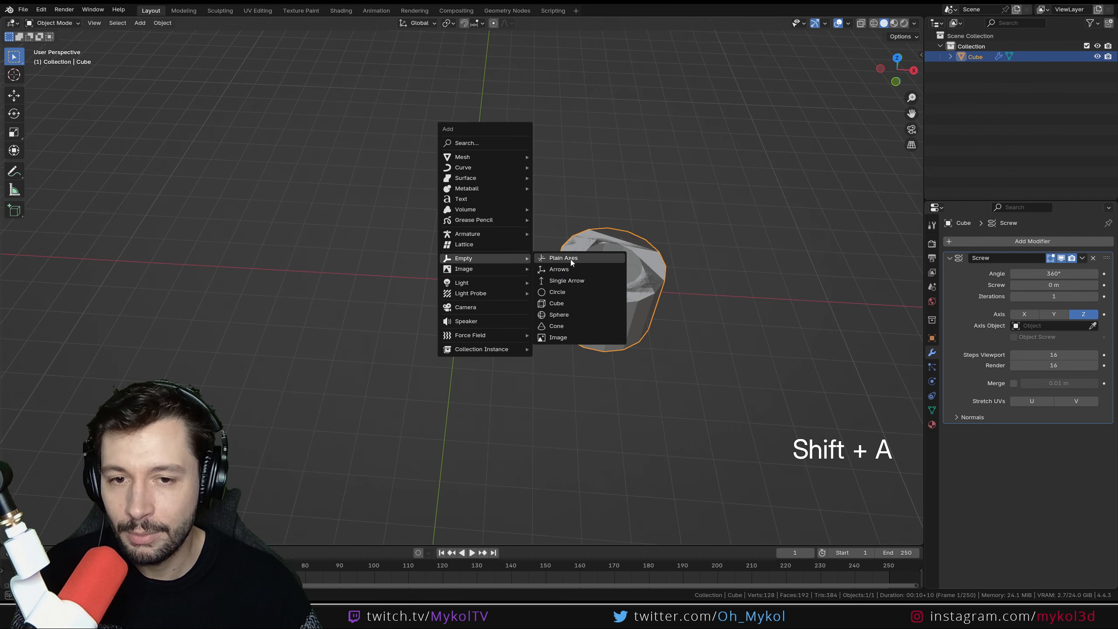
click(570, 258)
- Use the empty as axis object of the cube's Screw modifier and set the Screw height to 10.6 m
click(612, 308)
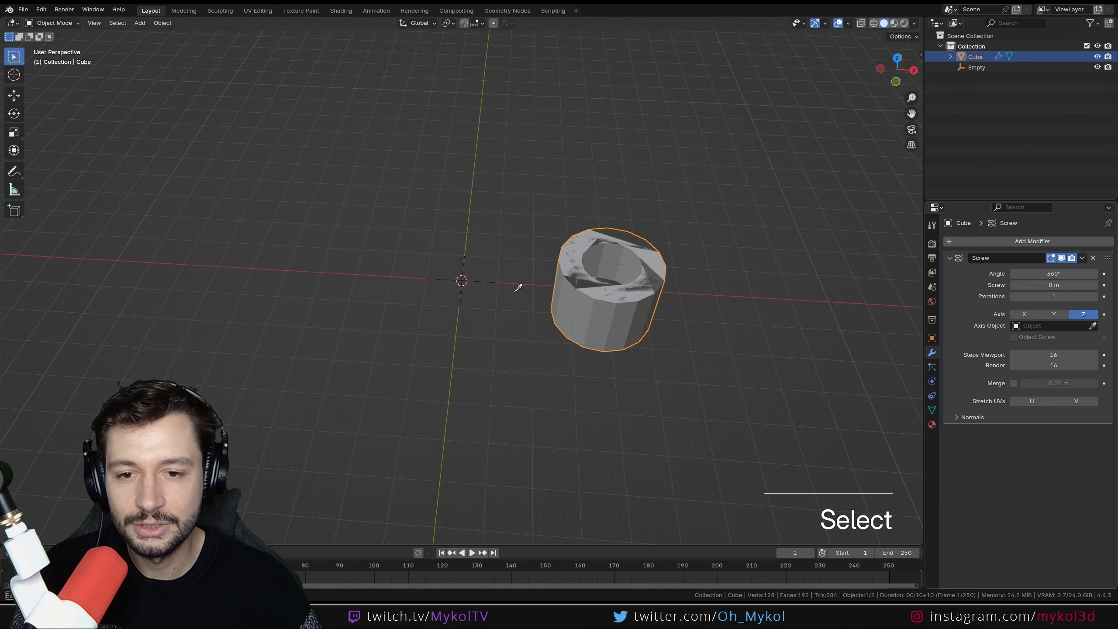
click(490, 281)
drag(1040, 287, 1091, 288)
middle_drag(662, 308, 573, 317)
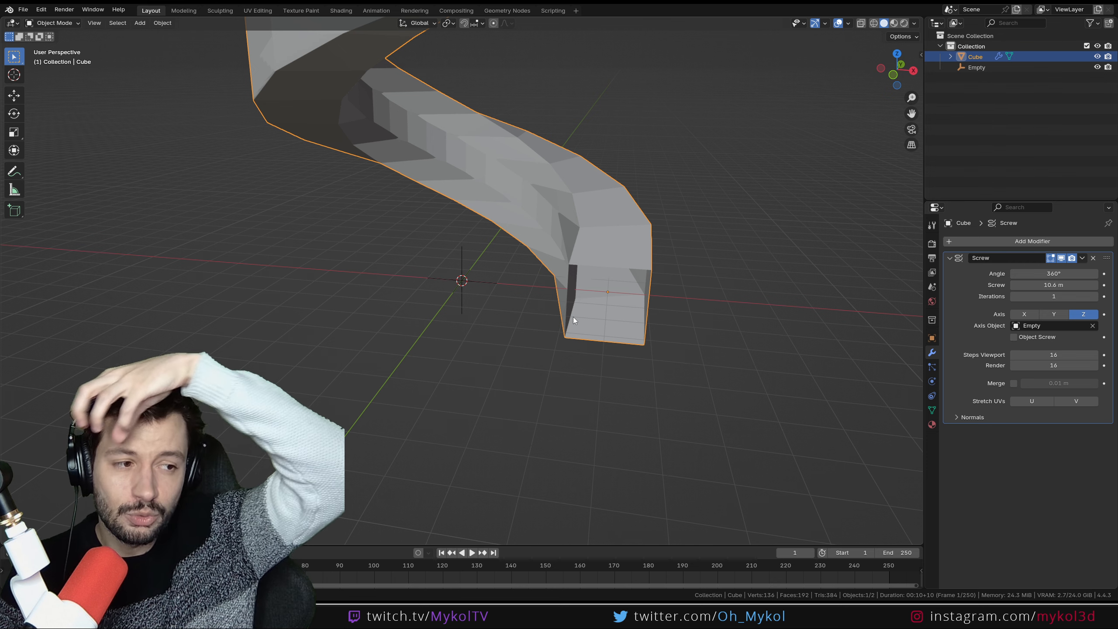
middle_drag(613, 331, 600, 291)
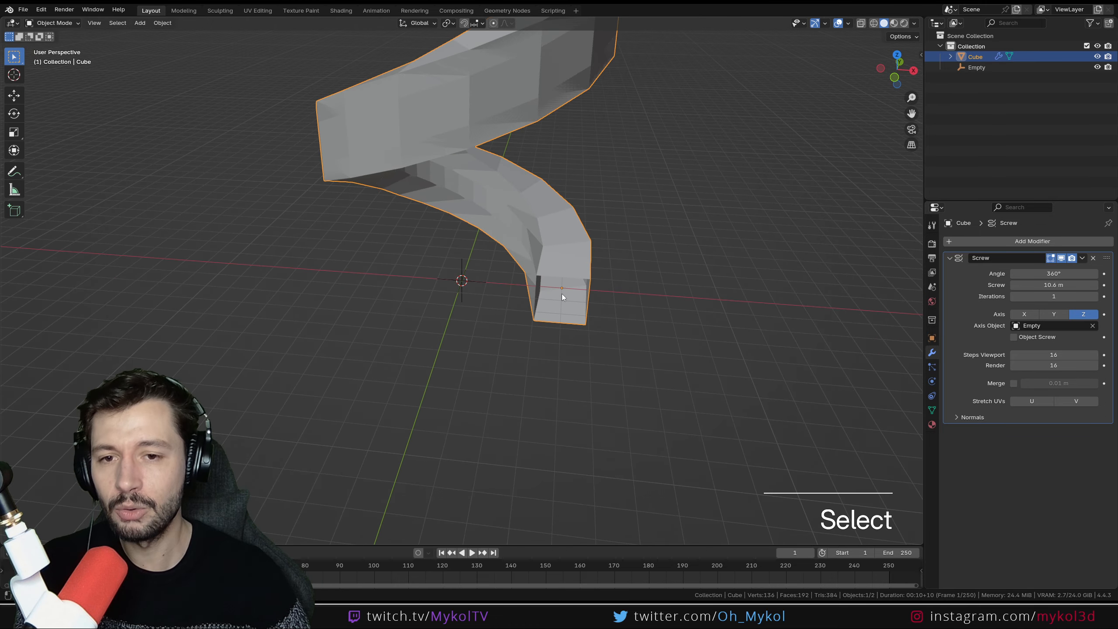
- Delete the cube and add a mesh circle at the origin in front view
key(Delete)
key(KP_1)
key(shift+a)
mouse_move(562, 299)
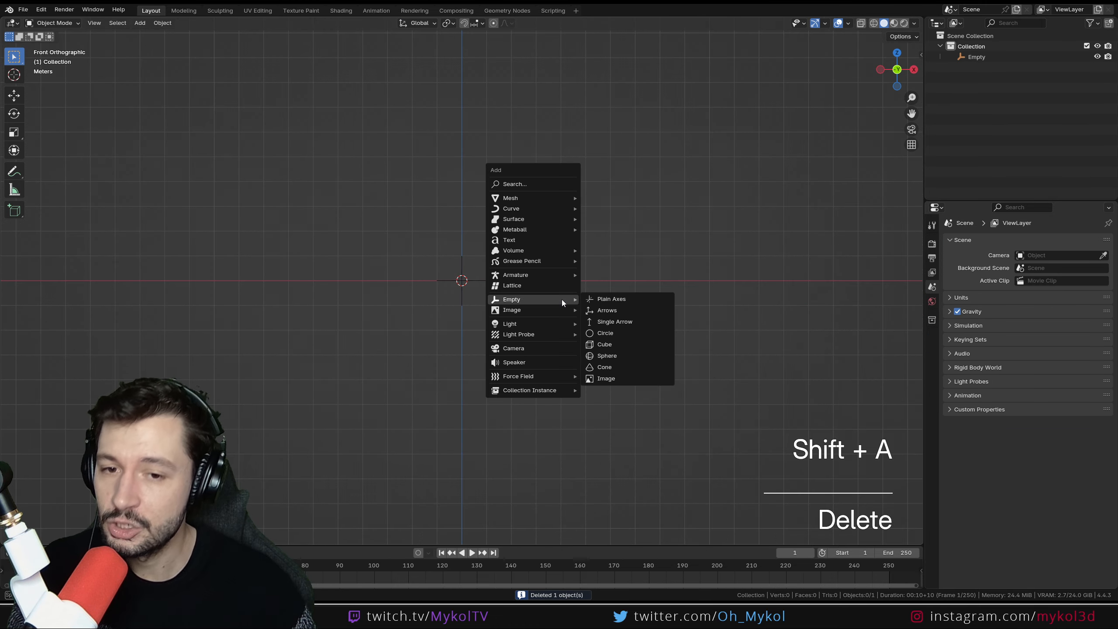
mouse_move(529, 199)
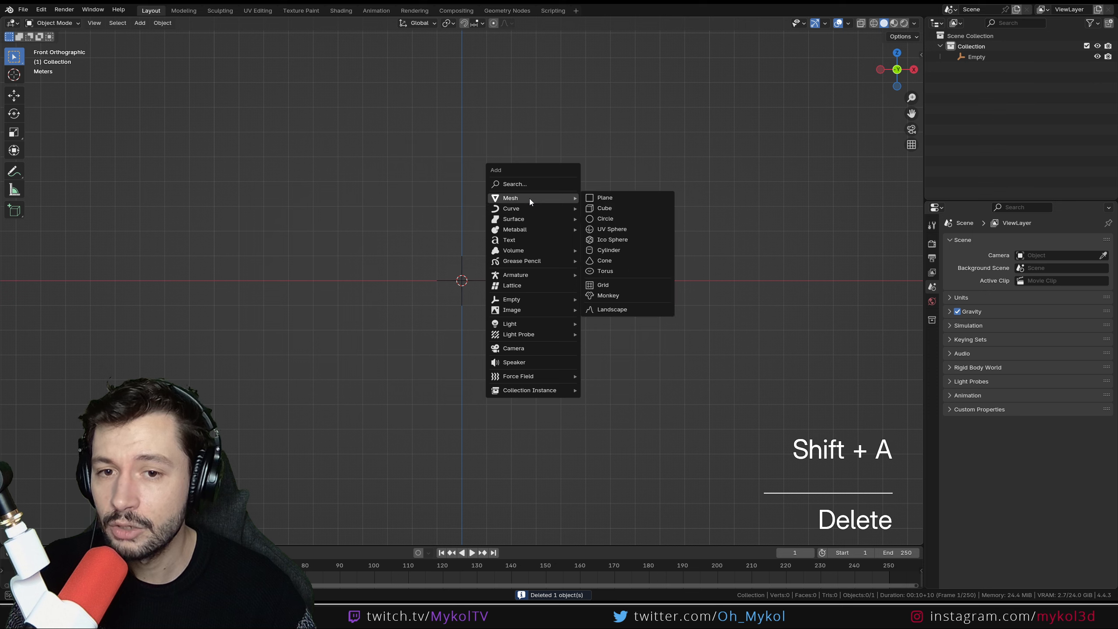
click(607, 218)
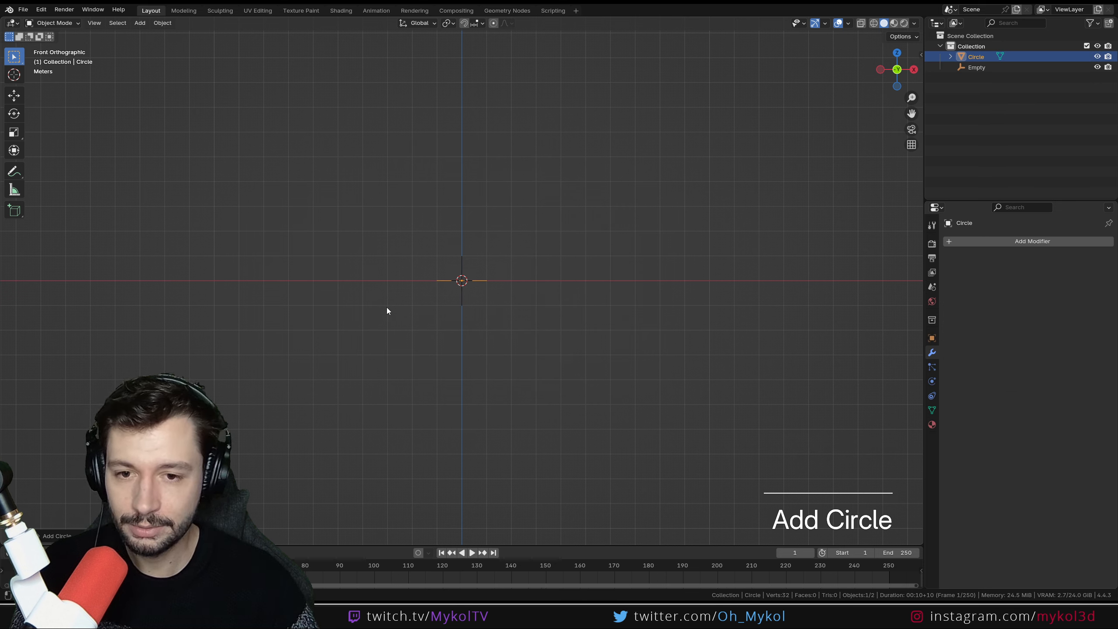
- Move the circle 5 m along X and rotate it 90° about X to stand it upright
key(g)
key(x)
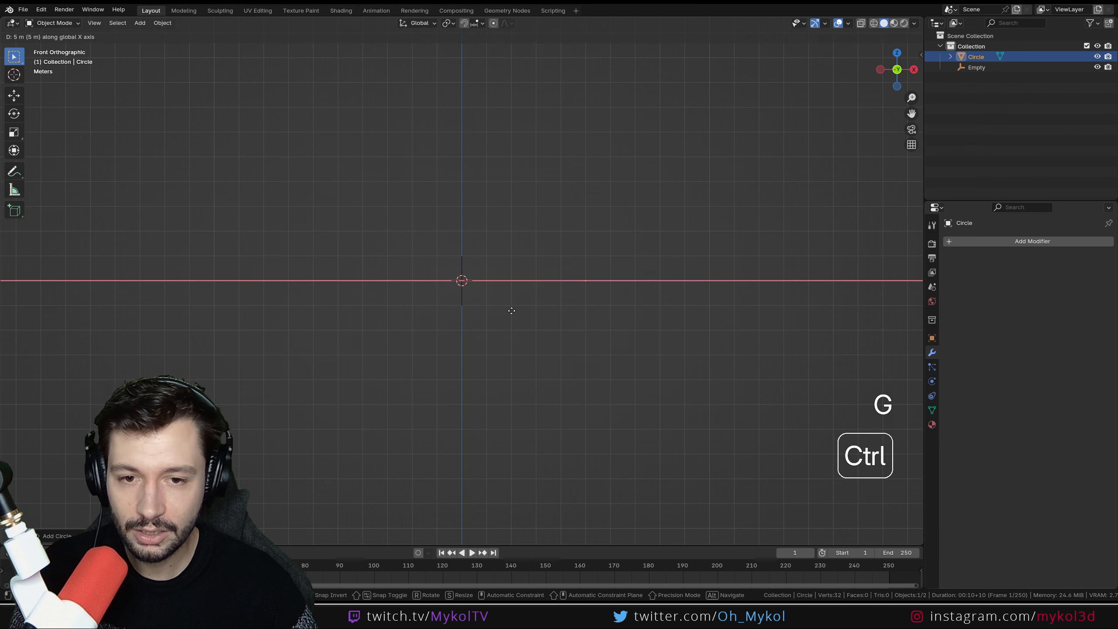
ctrl+click(511, 310)
text(rx90)
key(Return)
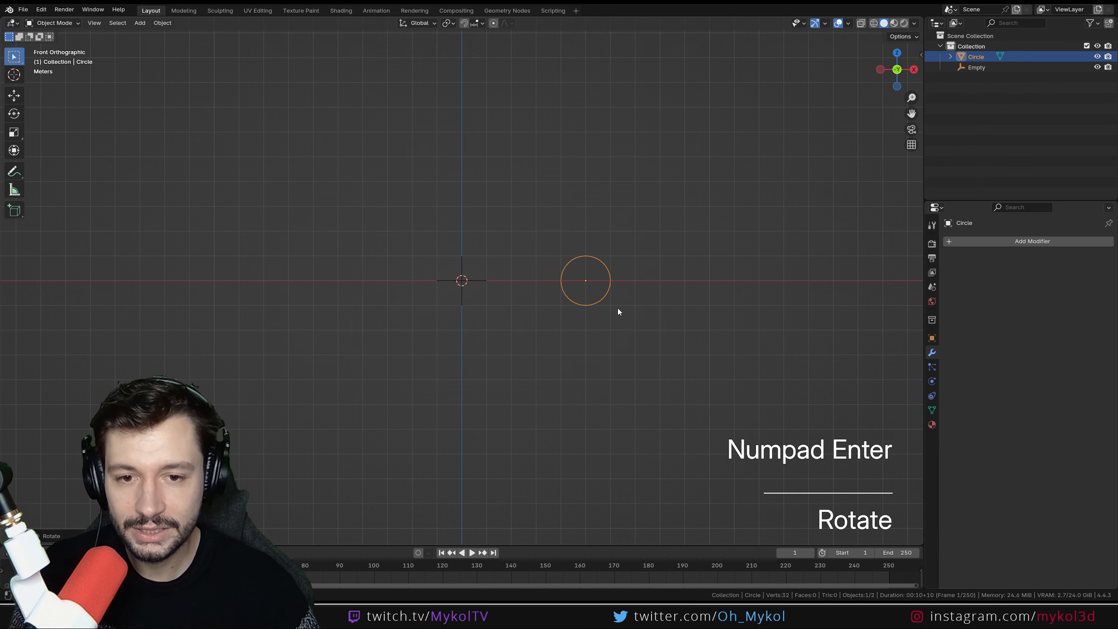
- Add a Screw modifier to the circle, with the empty as axis object and Object Screw enabled
middle_drag(618, 311, 596, 285)
key(Tab)
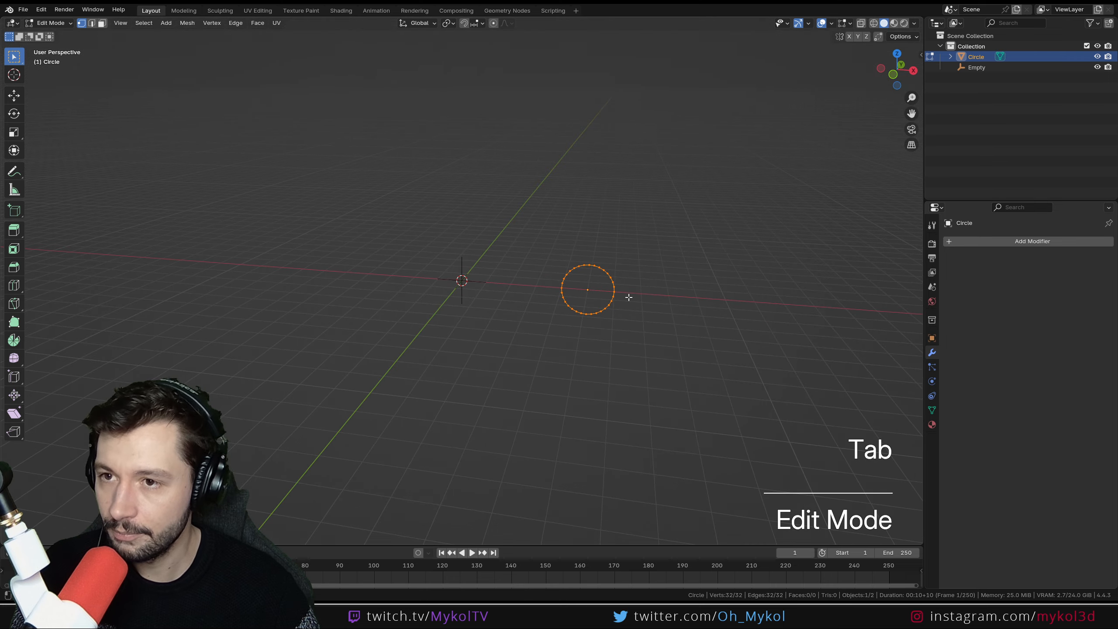
key(Tab)
click(482, 282)
click(600, 272)
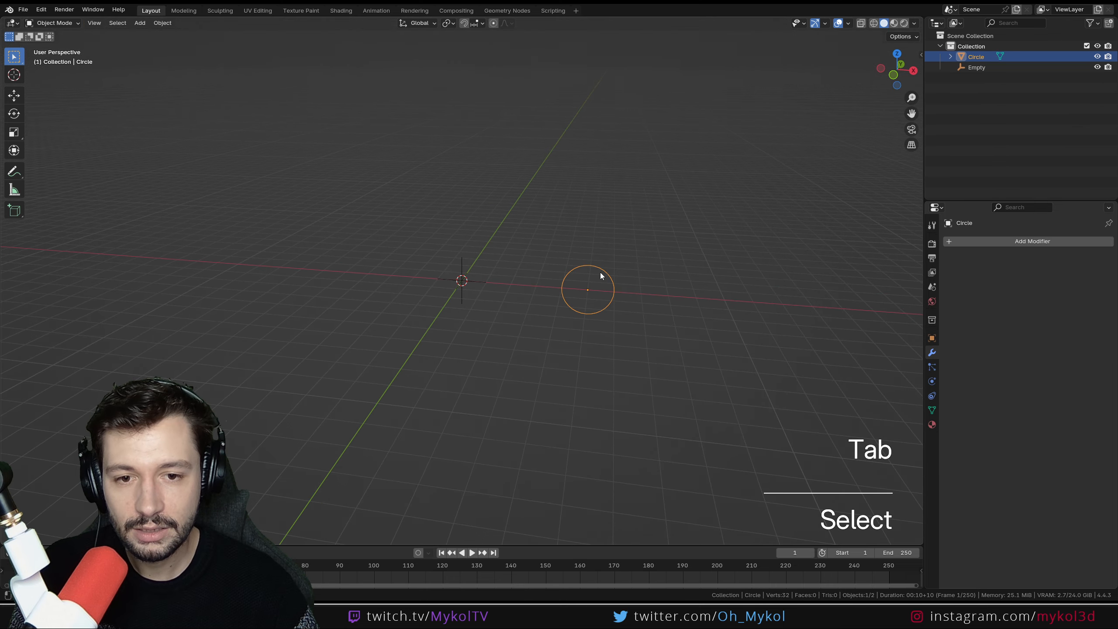
click(988, 241)
mouse_move(961, 241)
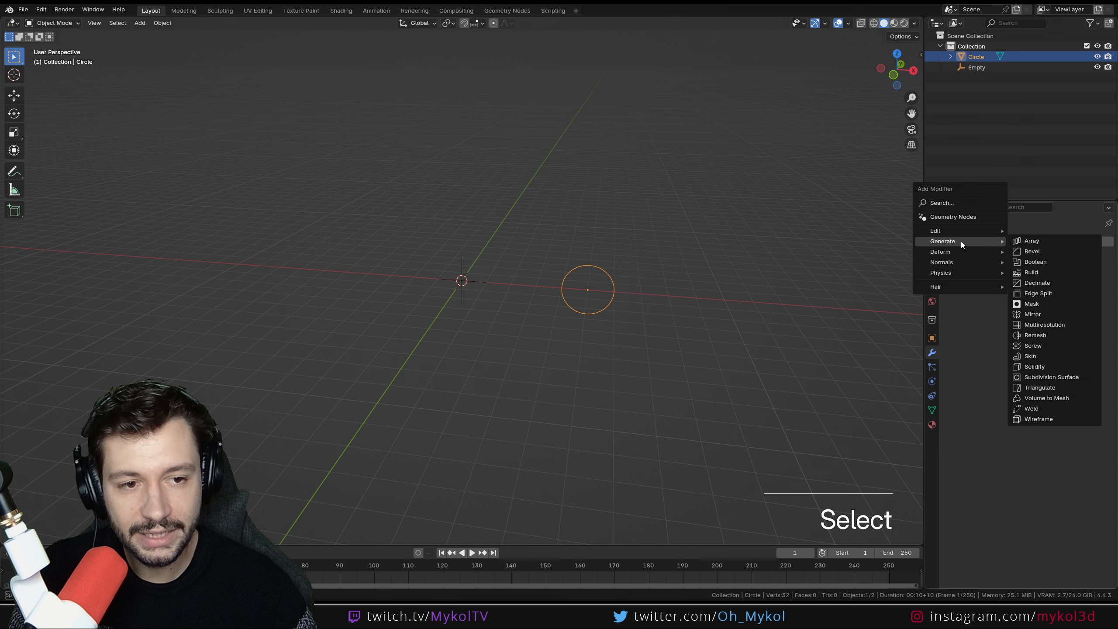
click(1041, 346)
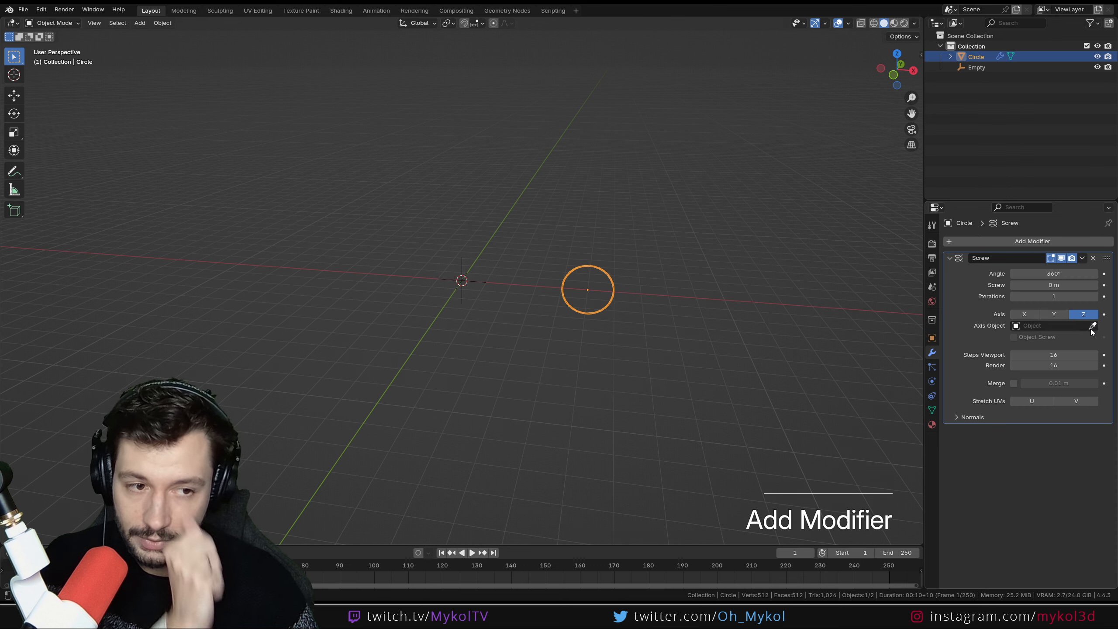
click(480, 284)
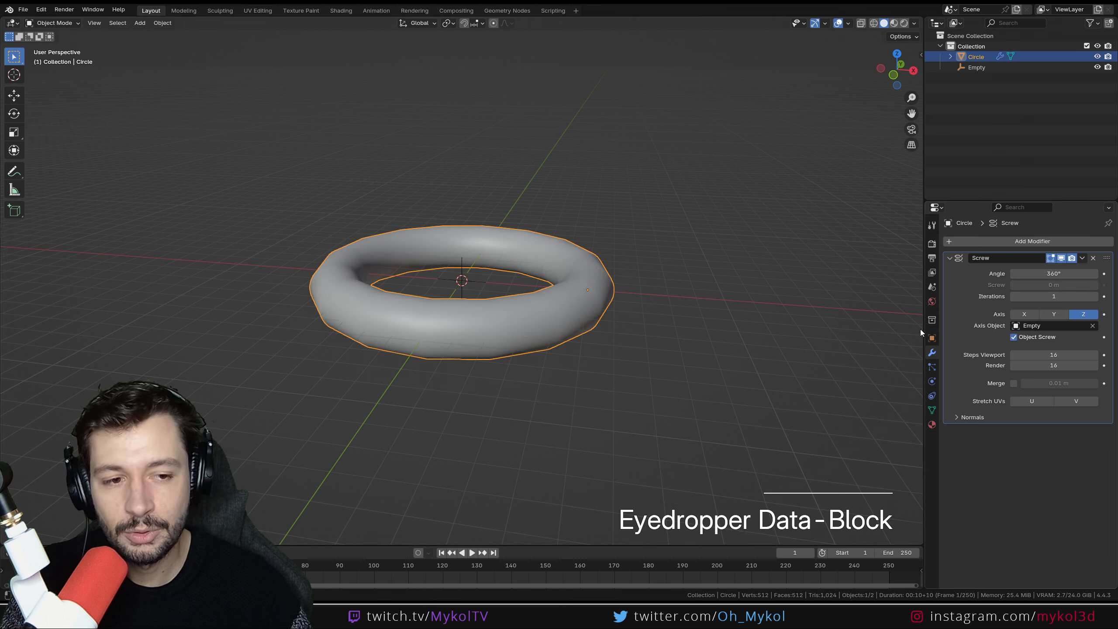
- Try raising the empty about 1.97 m along Z to open the ring into a coil, and undo the move
click(462, 280)
key(g)
key(z)
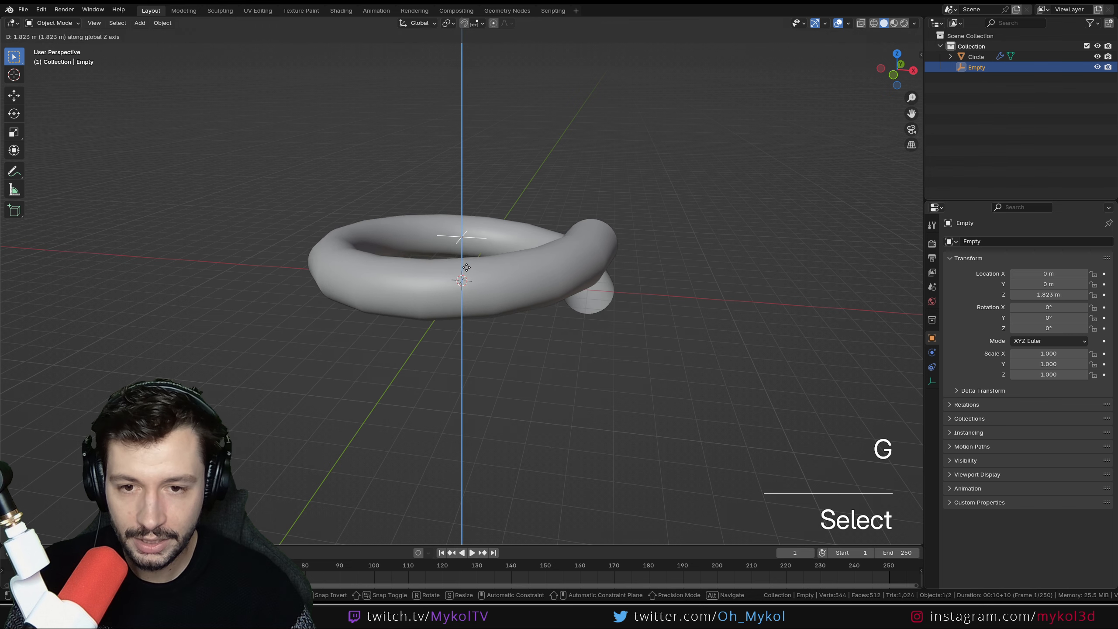
click(465, 266)
mouse_move(466, 266)
middle_down()
mouse_move(509, 300)
mouse_move(469, 282)
middle_up()
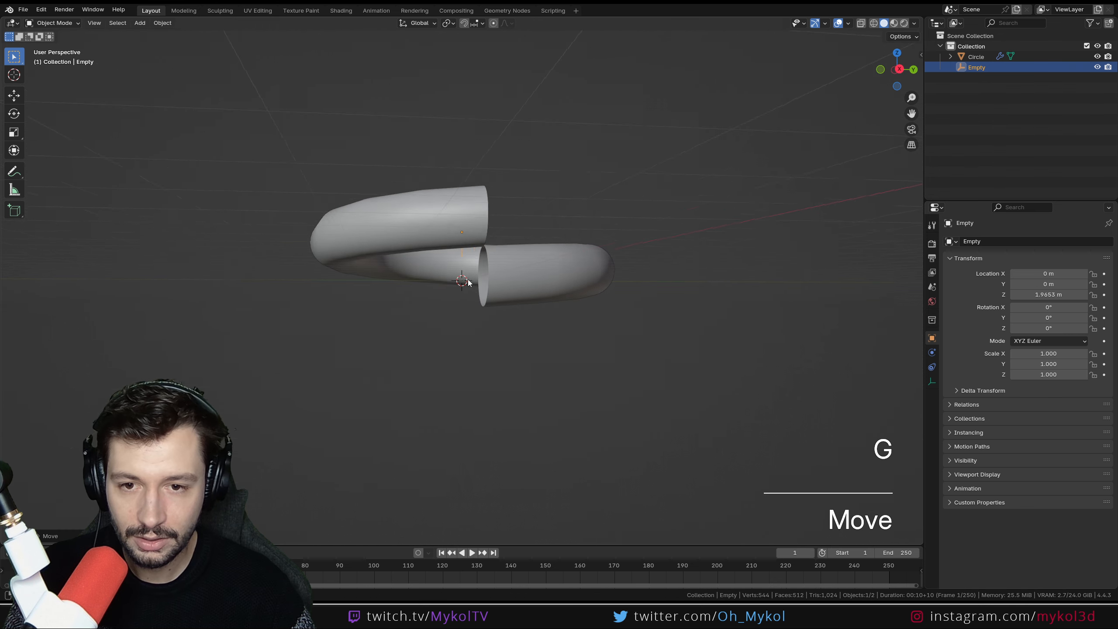
scroll(508, 291, up, 4)
key(KP_1)
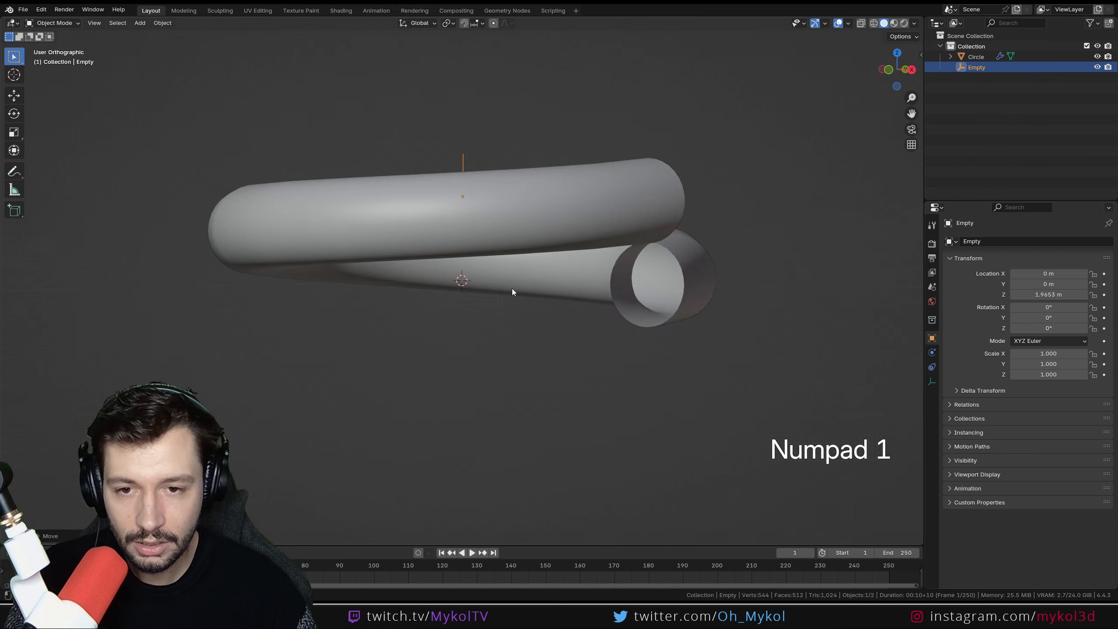
key(KP_3)
key(ctrl+z)
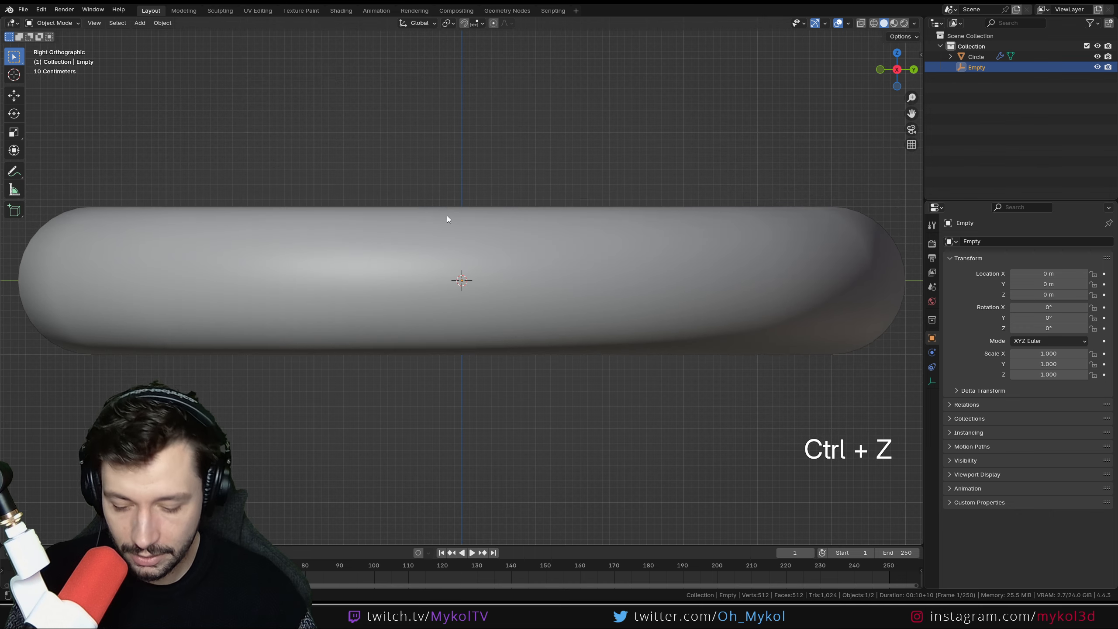
- Raise the empty vertically in right view by about one tube diameter to lift the coil's end
key(g)
click(456, 68)
middle_drag(456, 68, 588, 312)
scroll(455, 199, down, 8)
scroll(588, 312, up, 3)
- Select the coil and increase its Screw modifier iterations to 9
click(587, 312)
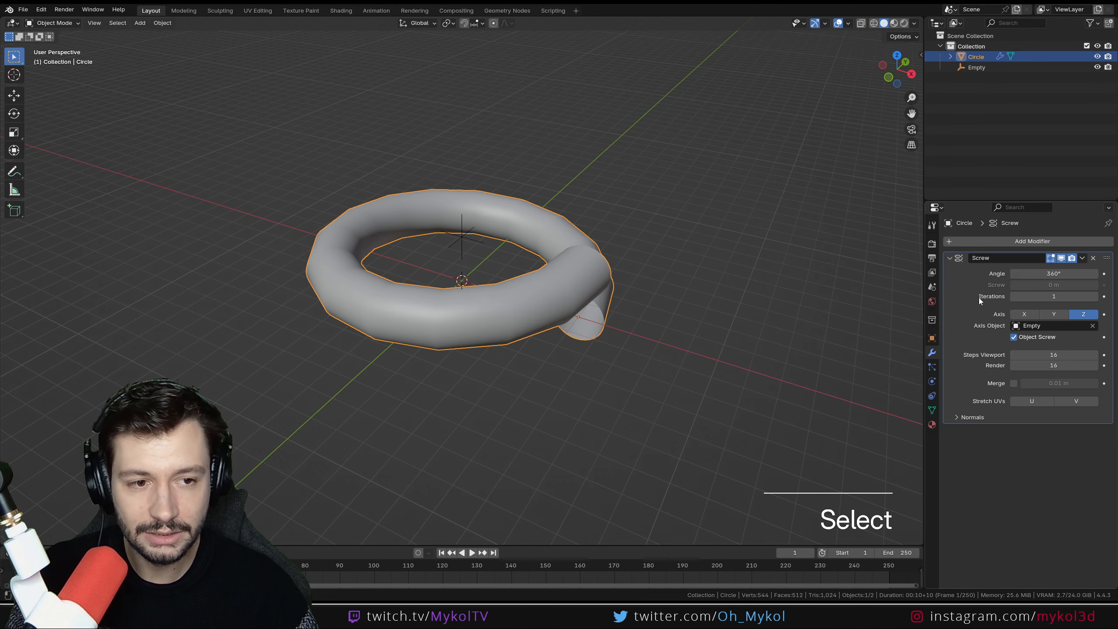
click(1097, 295)
click(1097, 295)
click(1098, 295)
triple_click(1097, 295)
double_click(1097, 295)
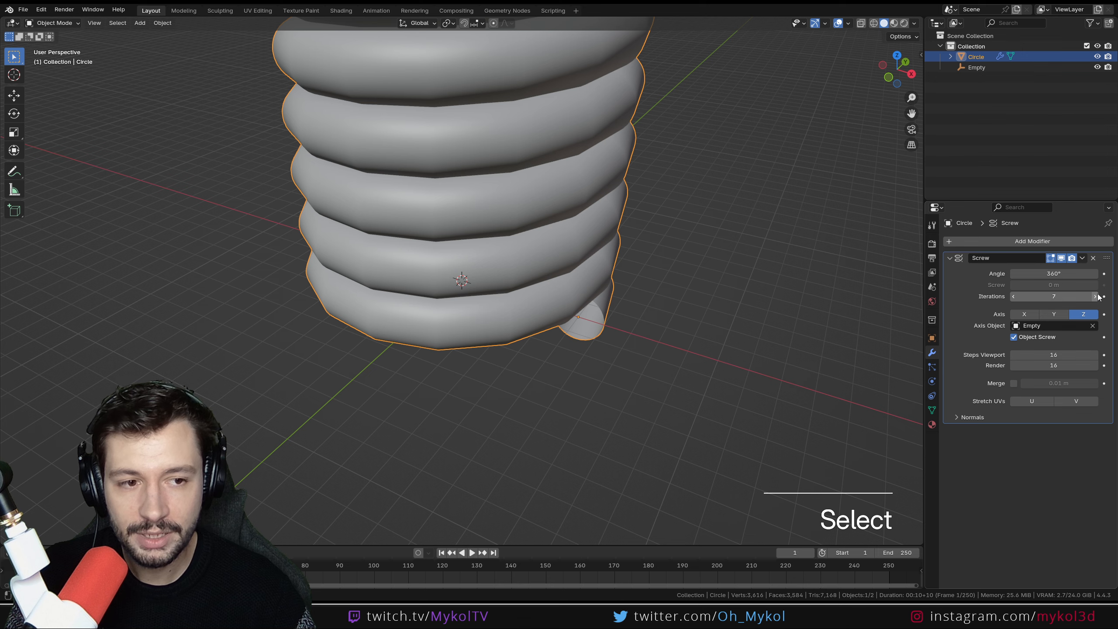
scroll(539, 306, down, 9)
middle_drag(540, 306, 525, 281)
scroll(525, 264, up, 7)
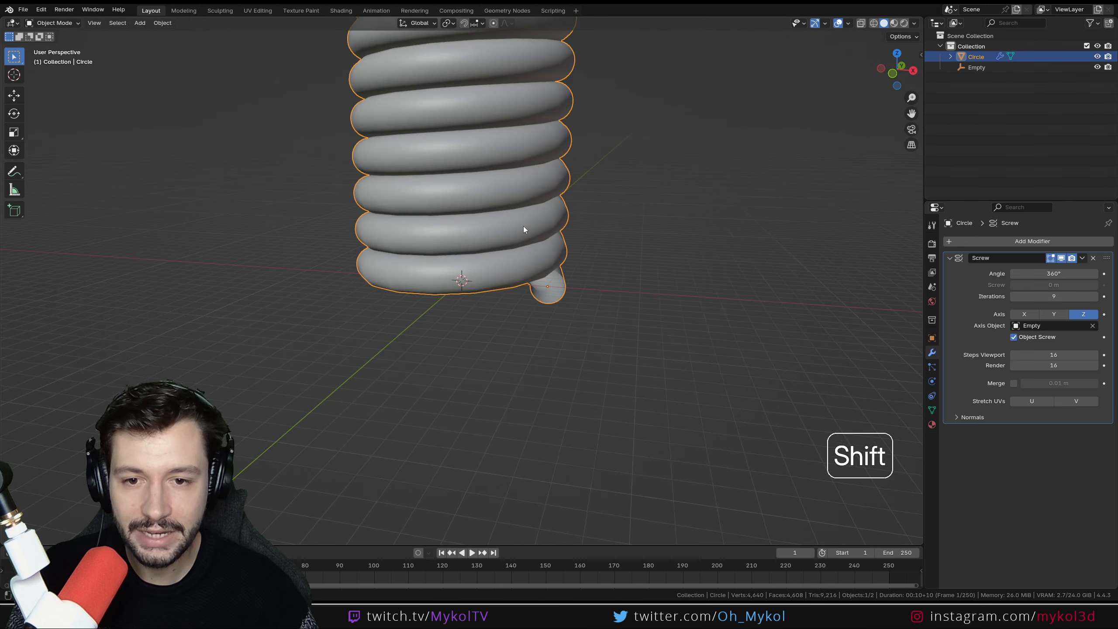
shift+middle_drag(524, 232, 440, 399)
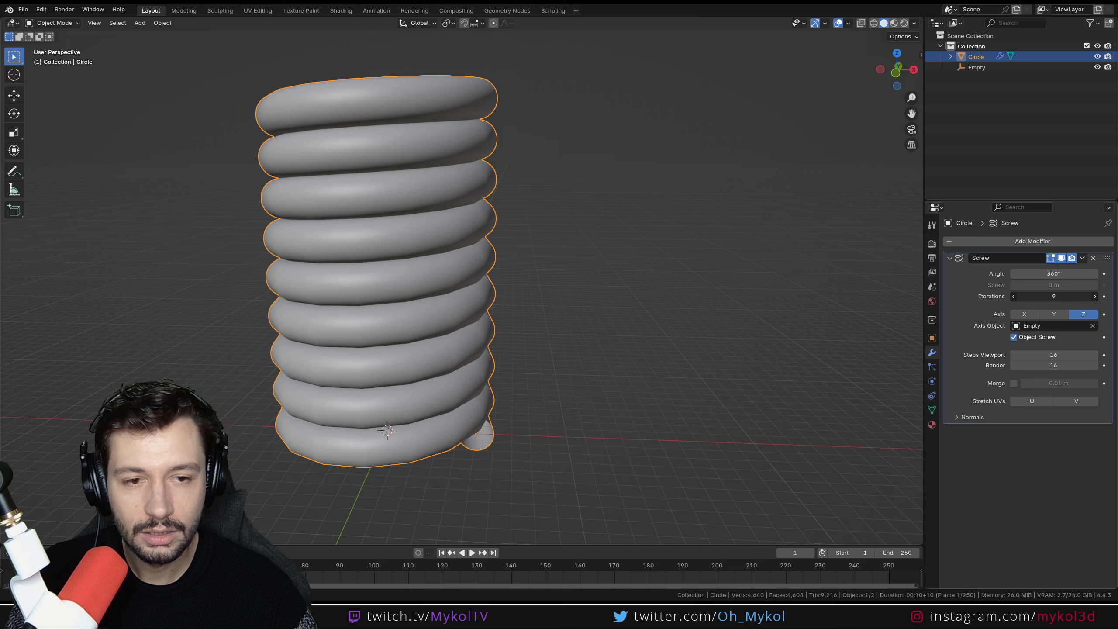
- Raise the coil's Screw iterations to 19 to make a tall stacked spring
drag(1053, 297, 1082, 297)
scroll(761, 319, down, 9)
middle_drag(475, 292, 441, 315)
scroll(442, 330, up, 3)
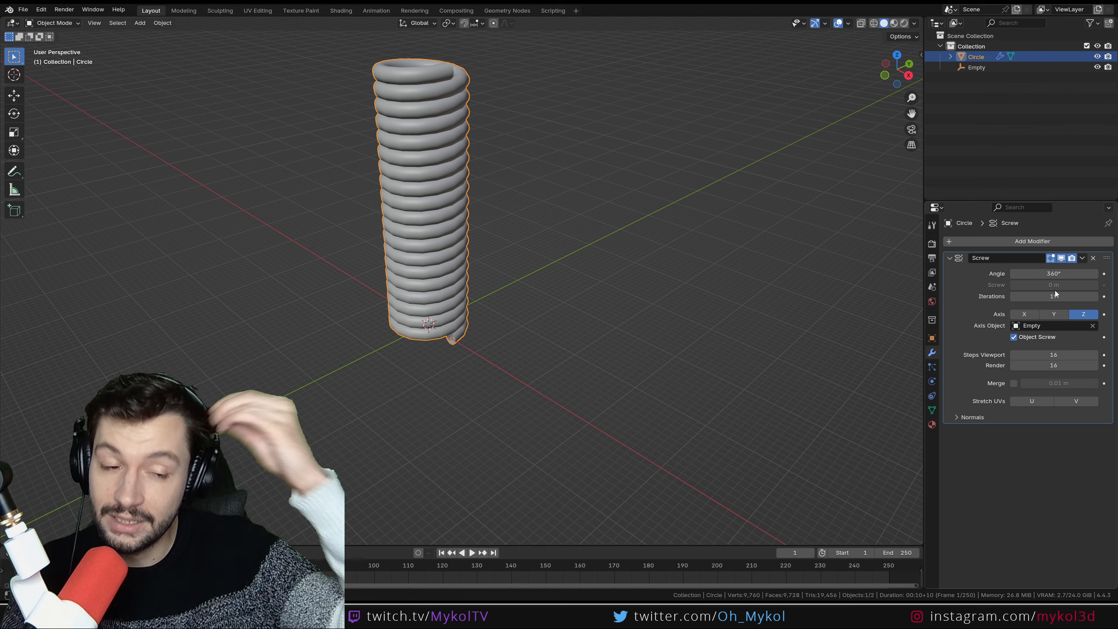
shift+middle_drag(429, 328, 485, 414)
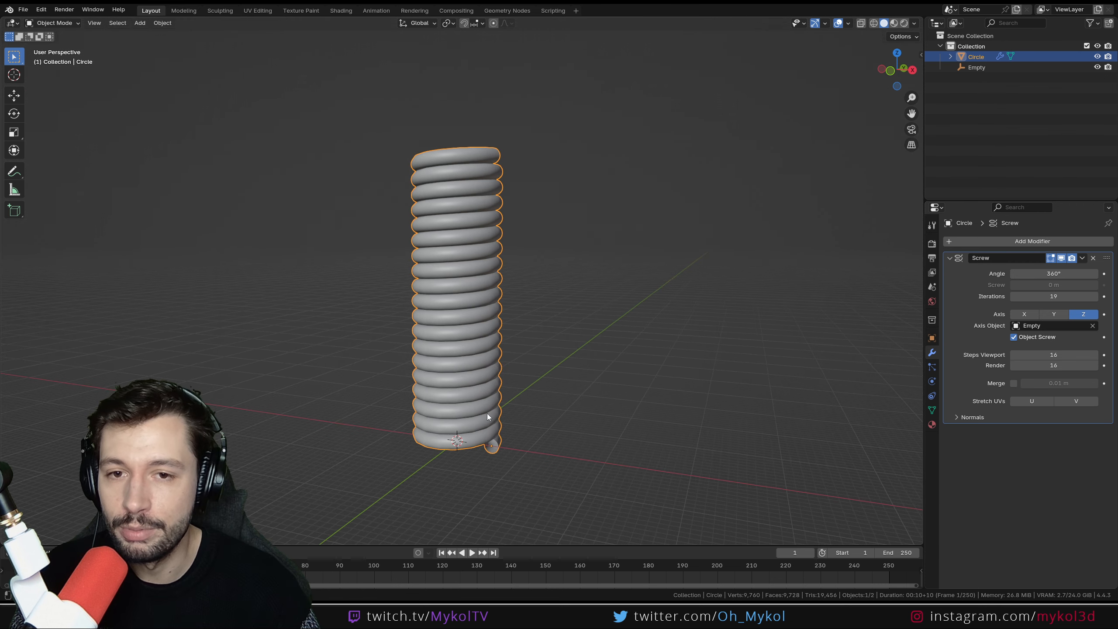
- Shade the spring smooth and set its Screw modifier's viewport steps to 64
right_click(475, 306)
click(474, 306)
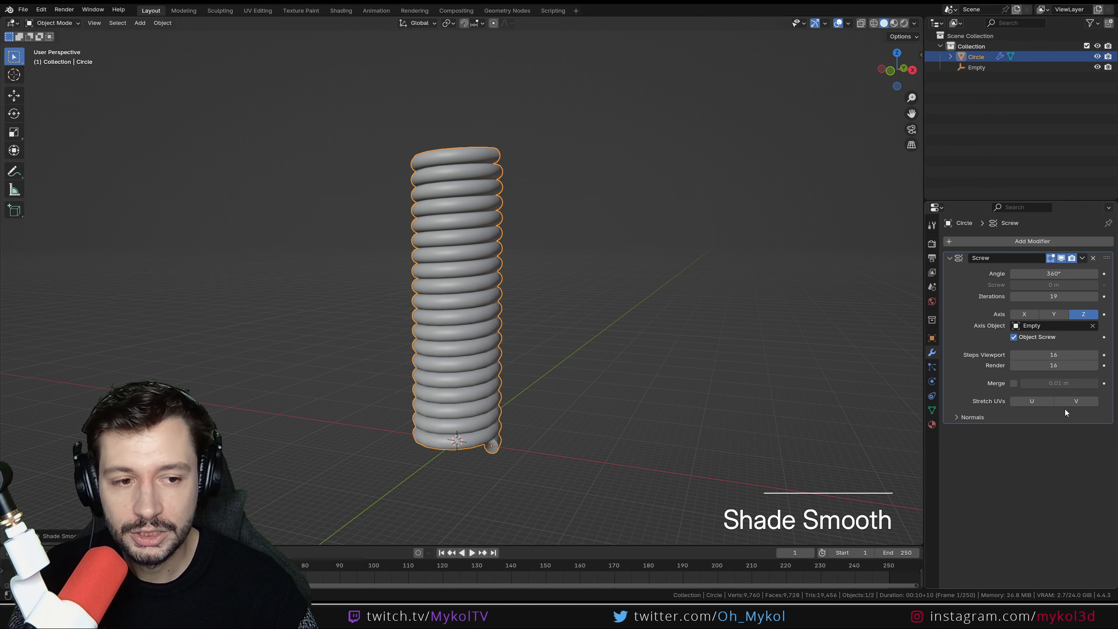
click(1054, 351)
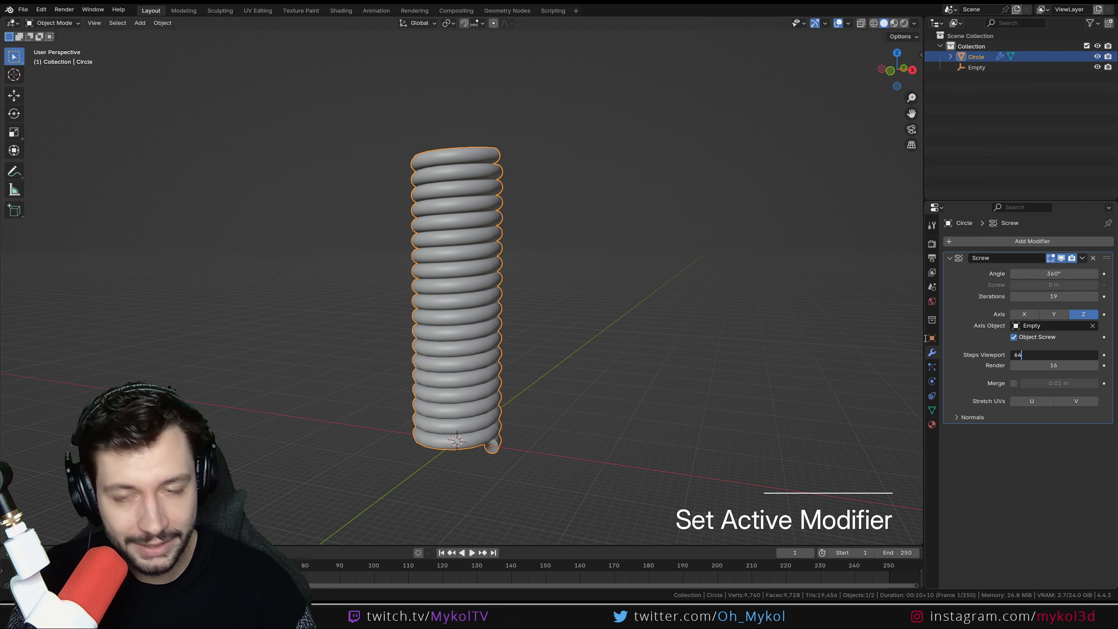
click(512, 382)
middle_drag(512, 382, 513, 110)
key(KP_1)
scroll(572, 349, up, 4)
scroll(515, 238, down, 3)
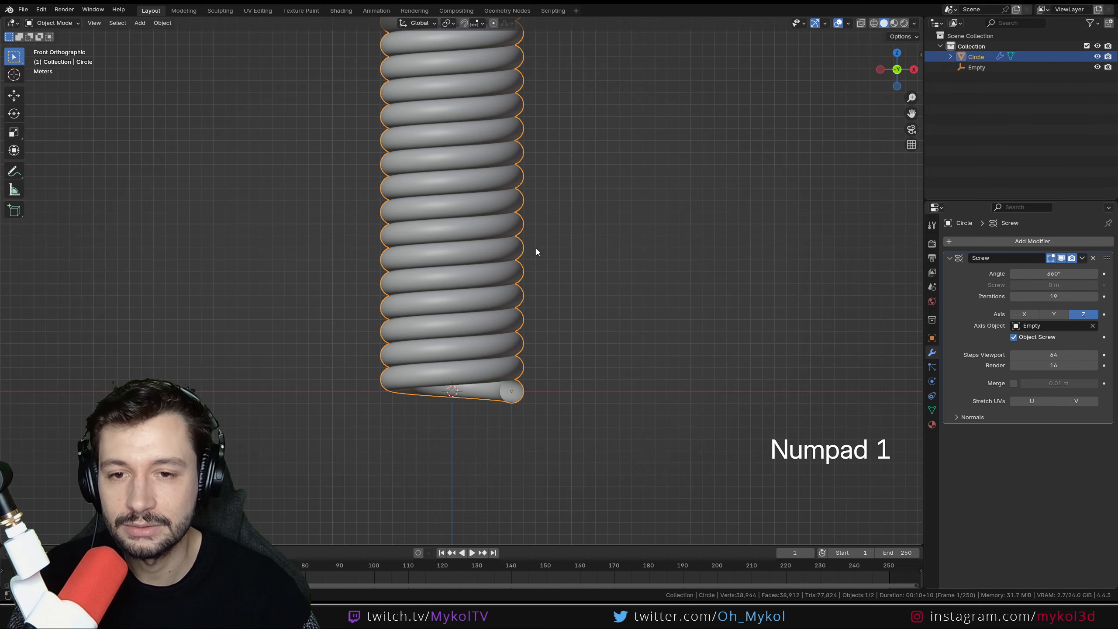
middle_drag(536, 248, 454, 362)
scroll(456, 317, down, 4)
middle_drag(454, 363, 490, 326)
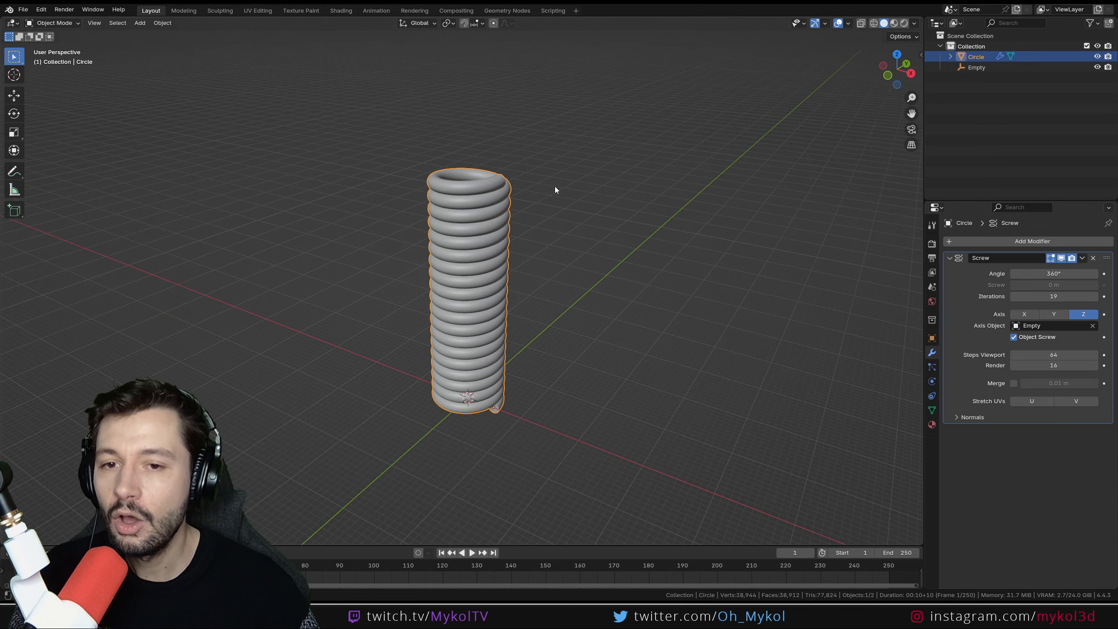
middle_drag(435, 419, 502, 409)
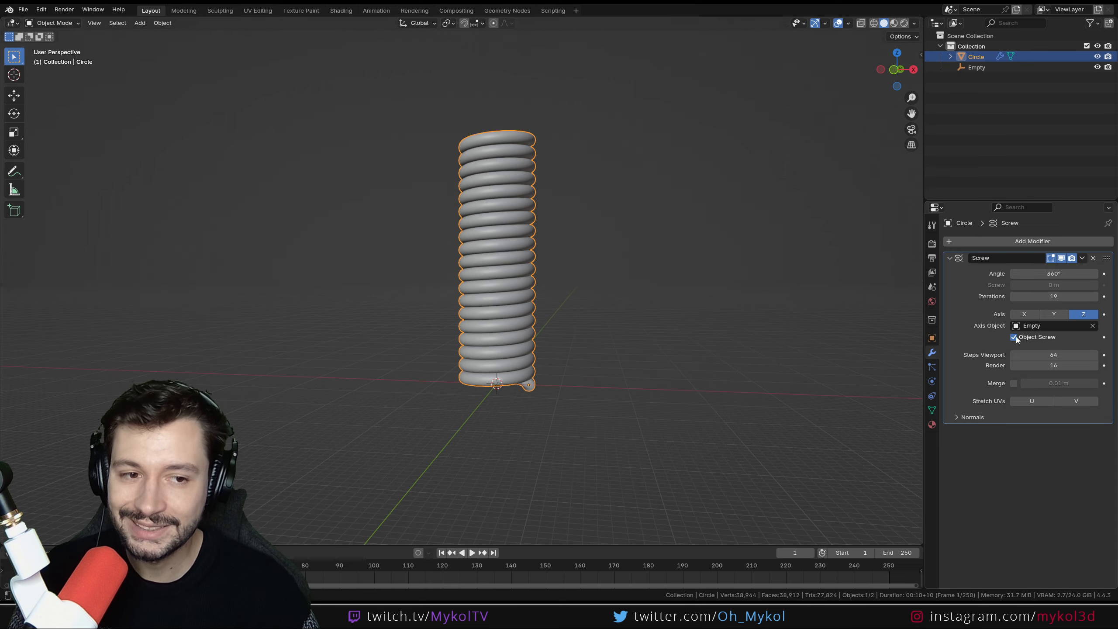
middle_drag(541, 374, 440, 397)
scroll(358, 250, up, 4)
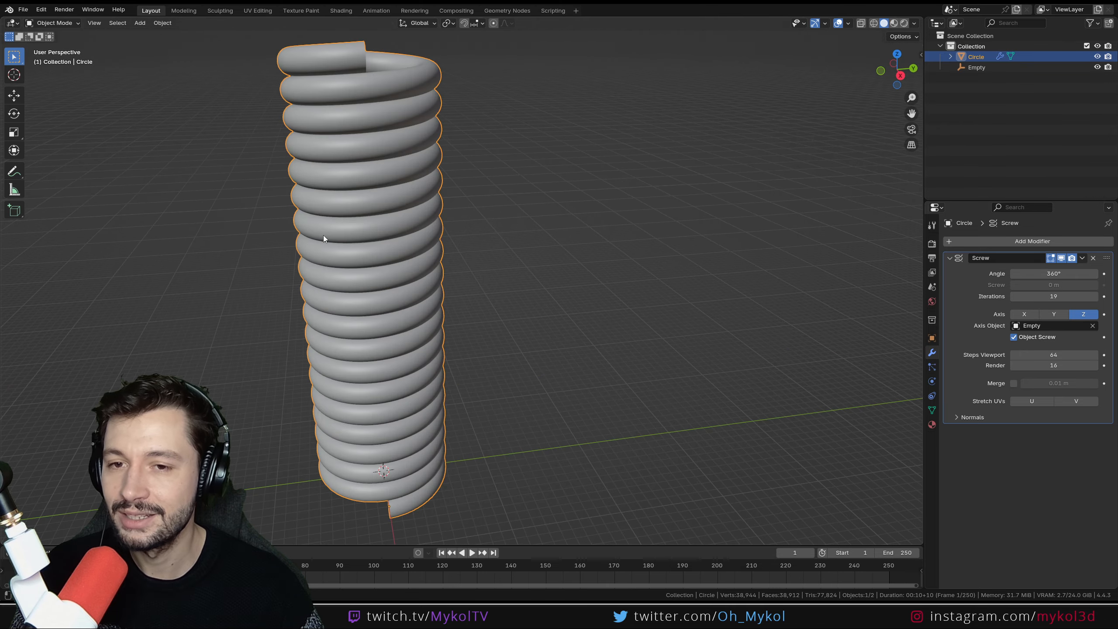
scroll(323, 238, down, 4)
middle_drag(404, 303, 485, 265)
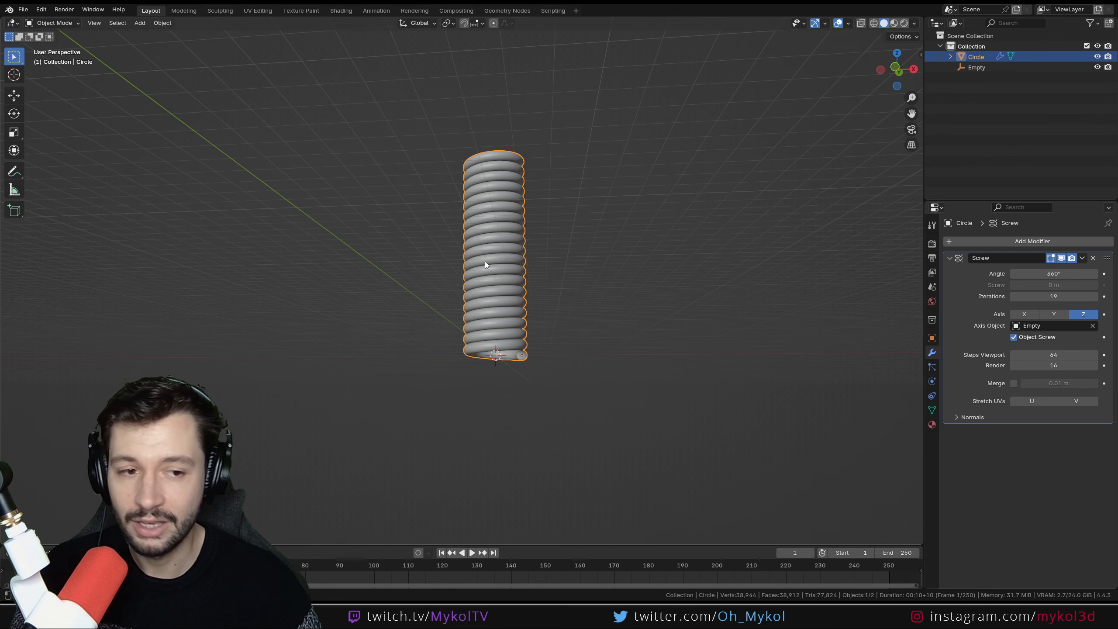
- Try scaling the coil's circle profile down to about 0.2 in front view
key(KP_1)
key(Tab)
scroll(635, 352, up, 6)
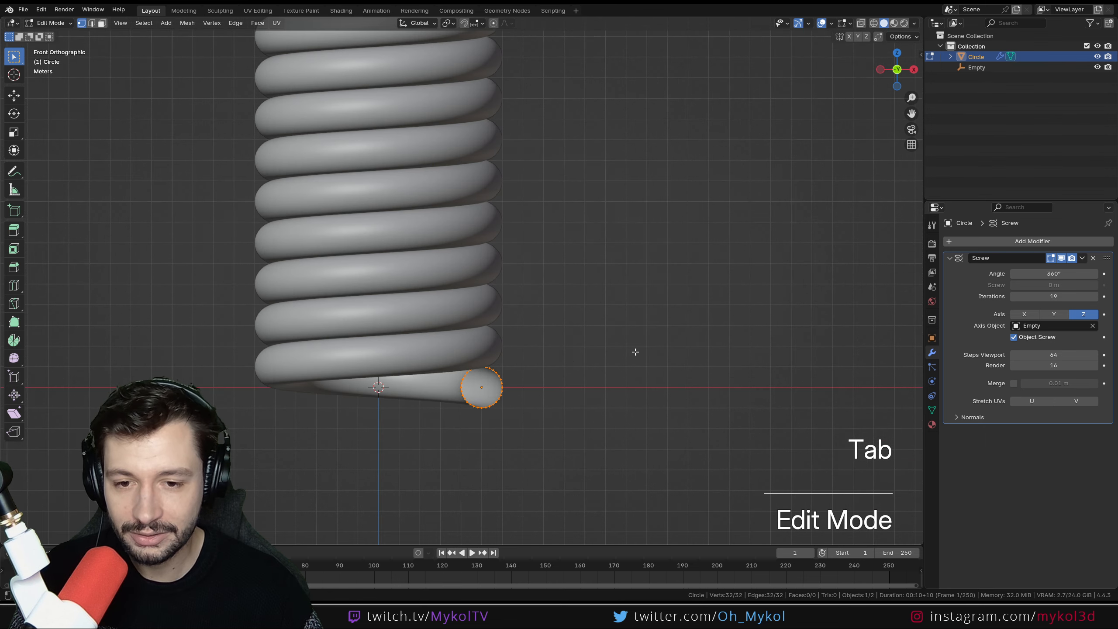
key(s)
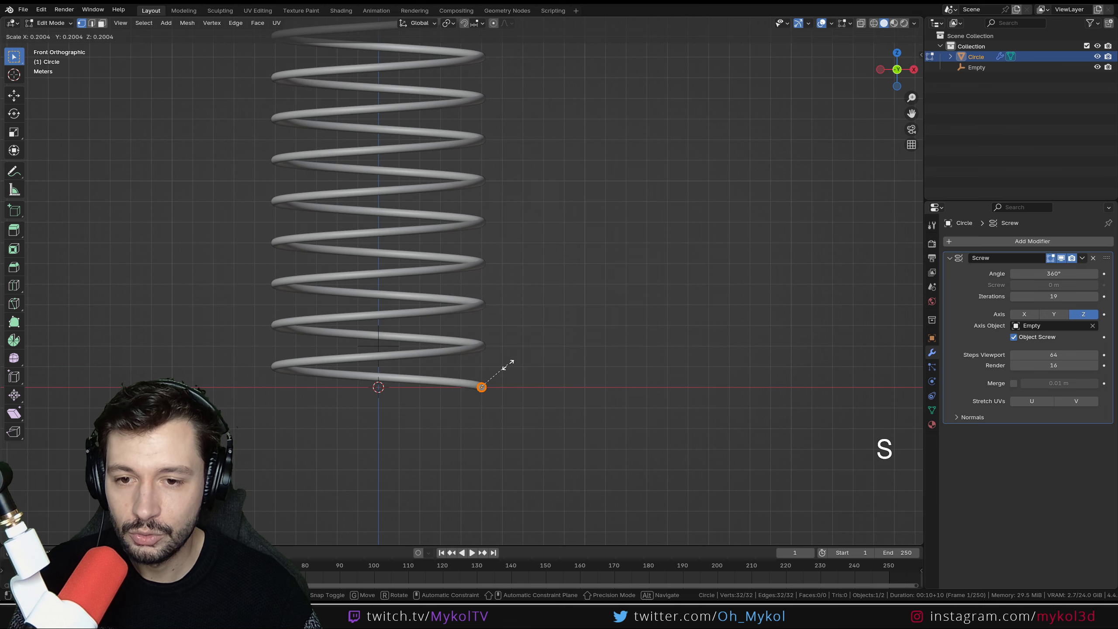
key(Escape)
- Dent the circle profile by moving its outermost vertex inward along X with smooth proportional editing, and return to object mode
scroll(481, 302, up, 8)
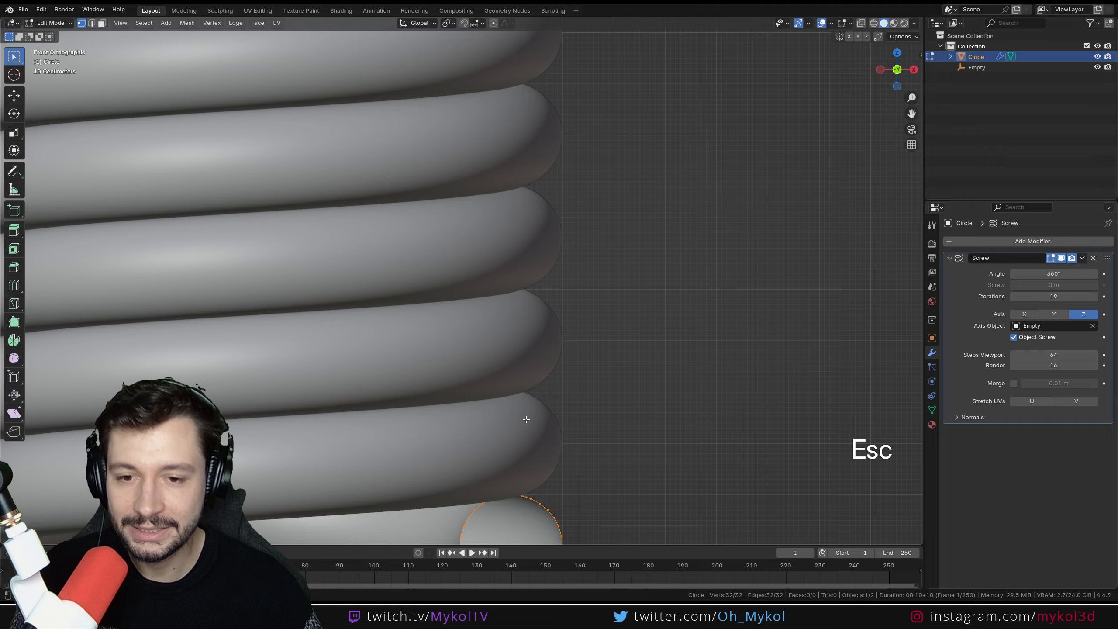
click(482, 302)
scroll(479, 297, down, 4)
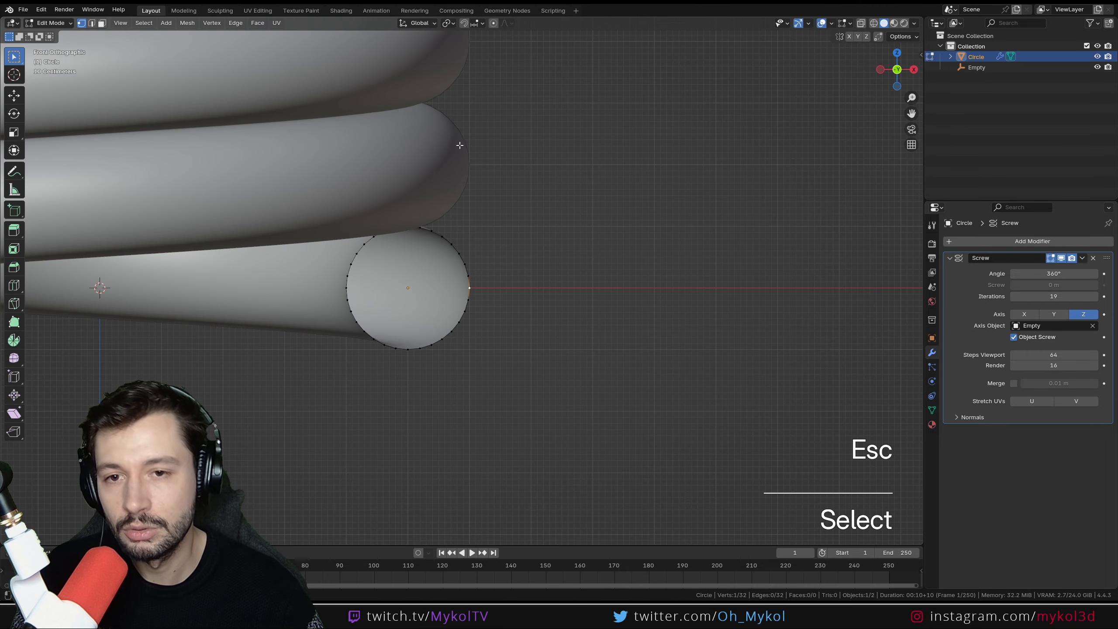
scroll(490, 311, up, 3)
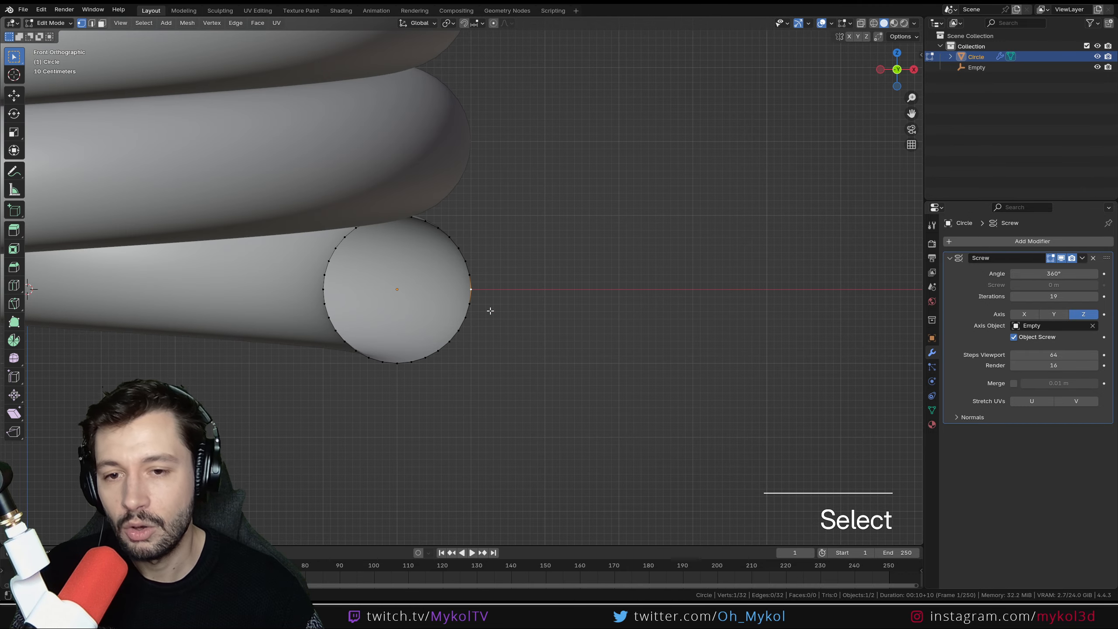
key(o)
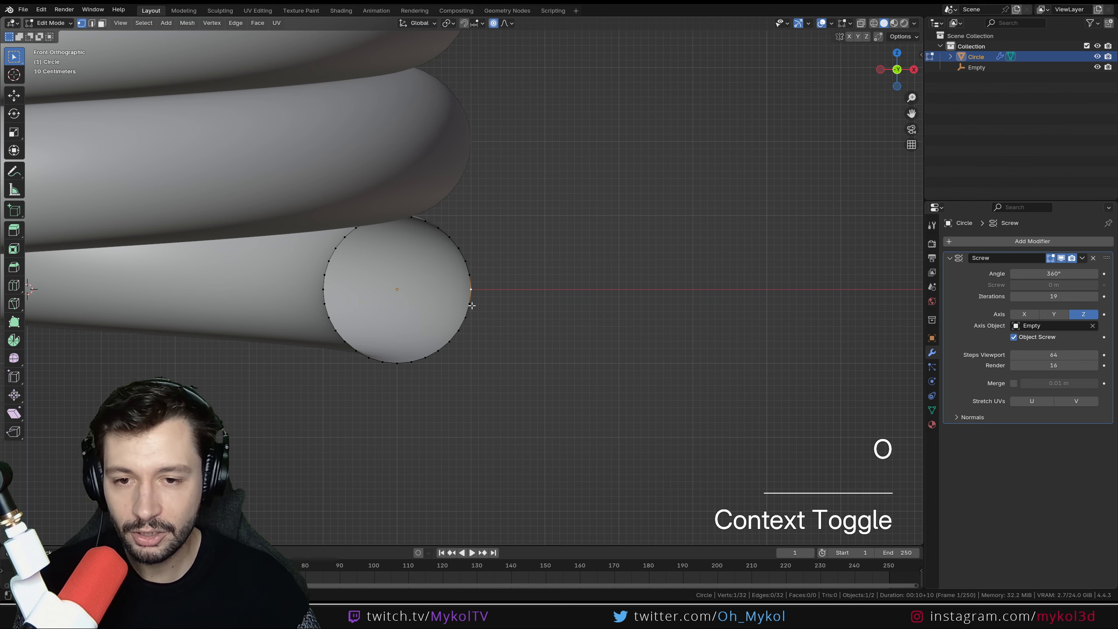
scroll(476, 245, up, 3)
scroll(499, 361, up, 3)
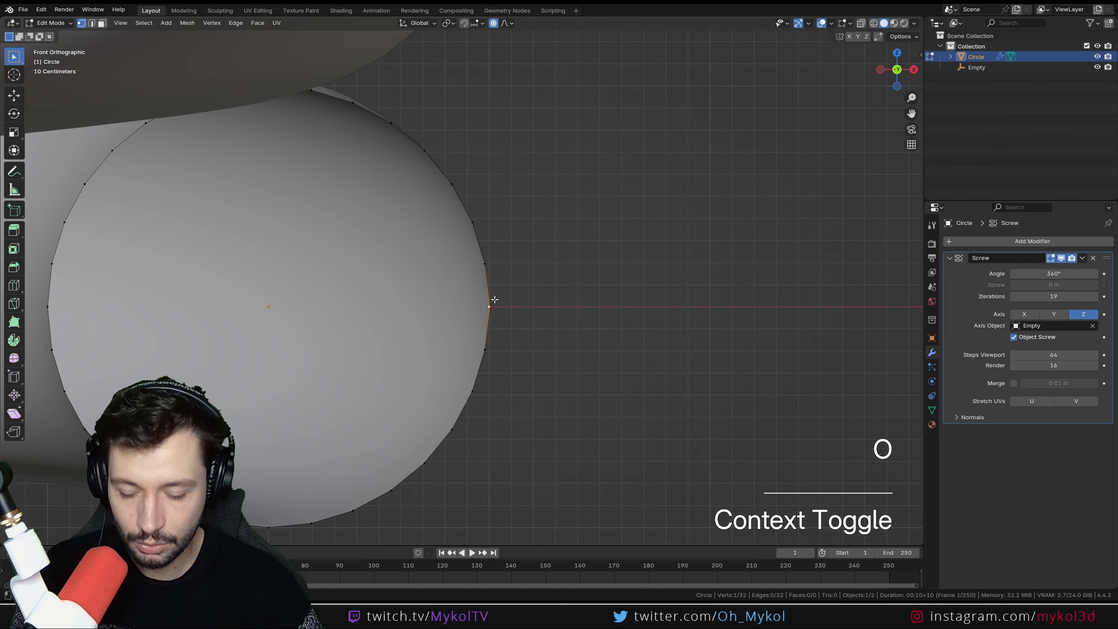
key(g)
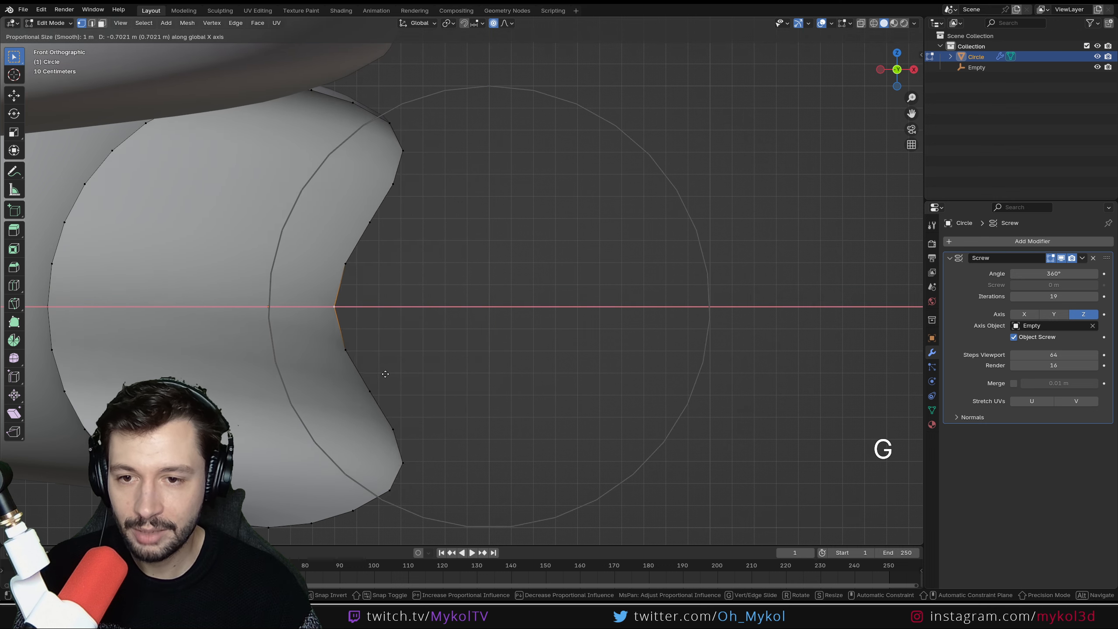
click(352, 365)
scroll(352, 364, down, 16)
key(Tab)
middle_drag(442, 313, 387, 315)
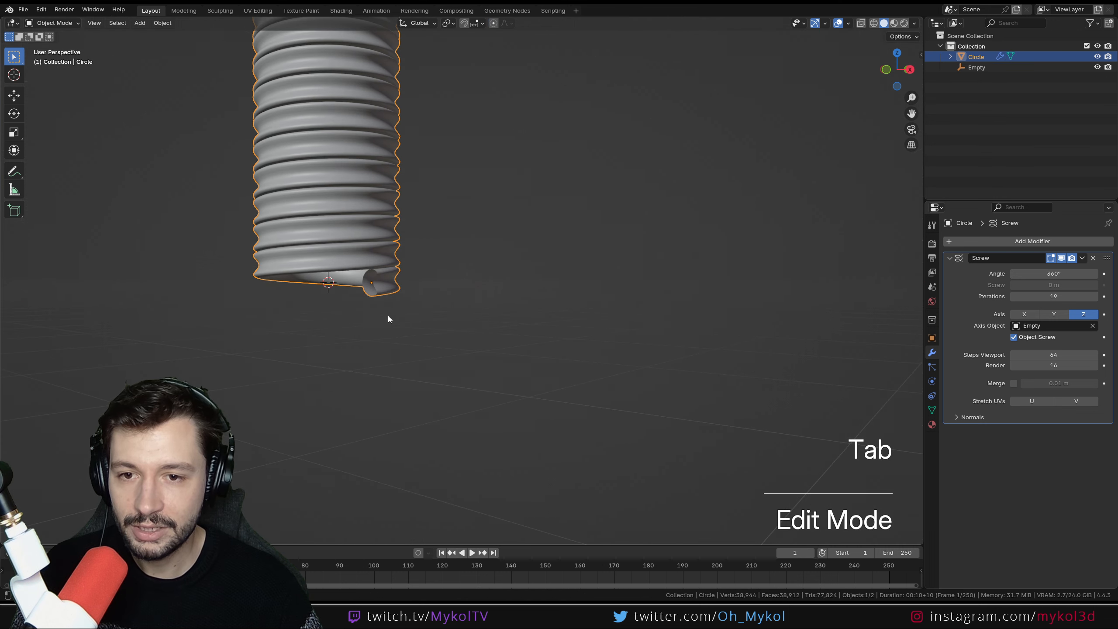
click(413, 259)
scroll(511, 392, up, 4)
shift+middle_drag(416, 254, 553, 386)
scroll(562, 369, down, 5)
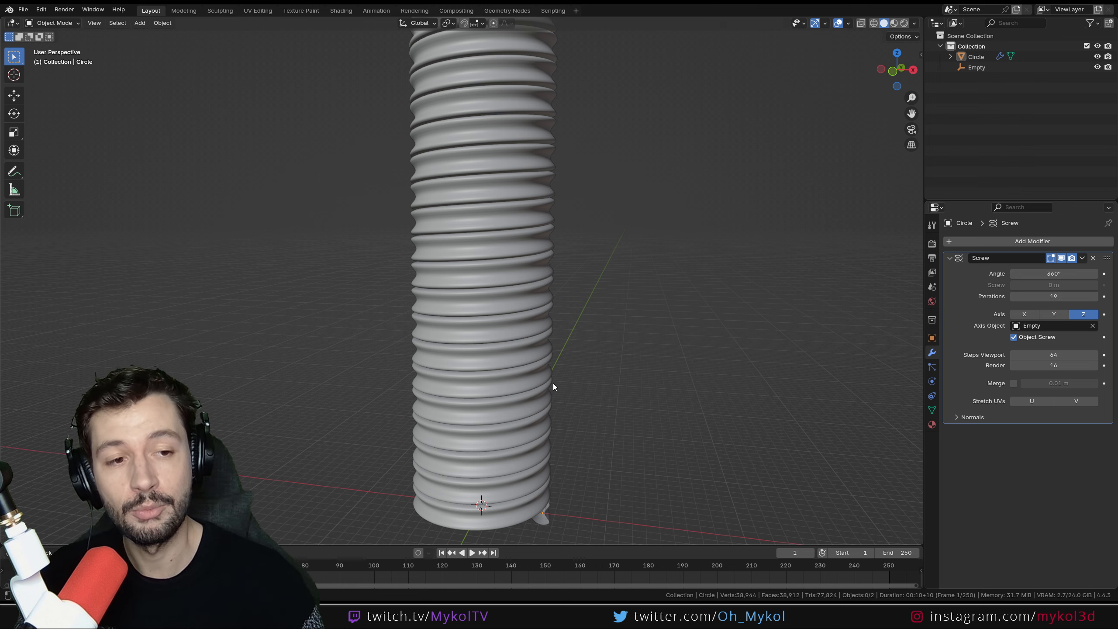
scroll(578, 366, down, 3)
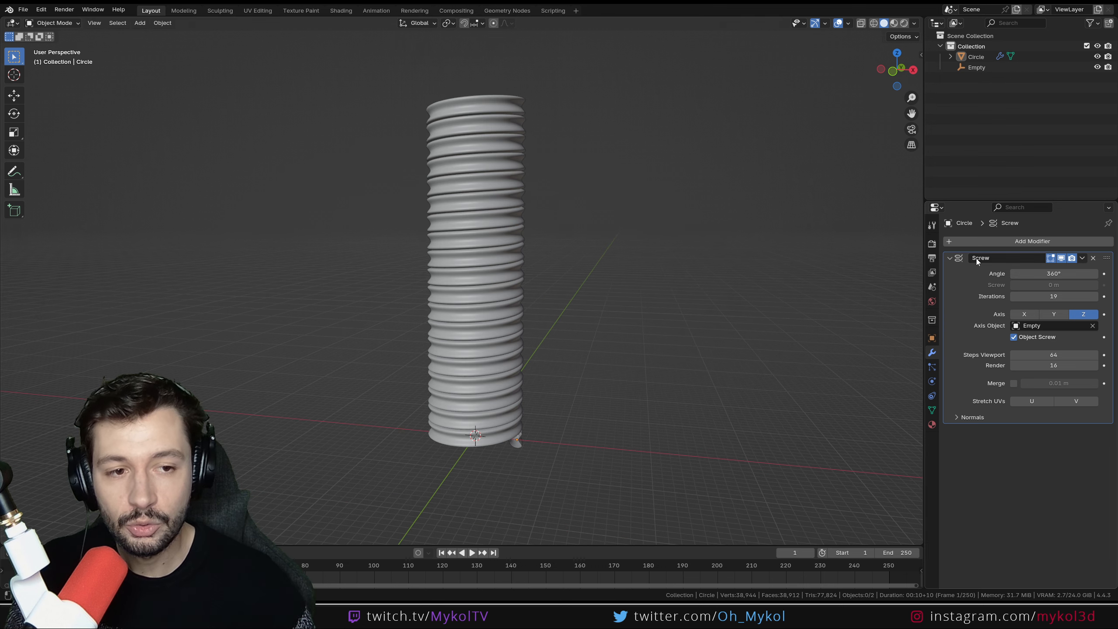
- Add a Simple Deform modifier to the ribbed coil
click(995, 241)
click(974, 207)
text(bend)
key(BackSpace)
key(BackSpace)
key(BackSpace)
key(BackSpace)
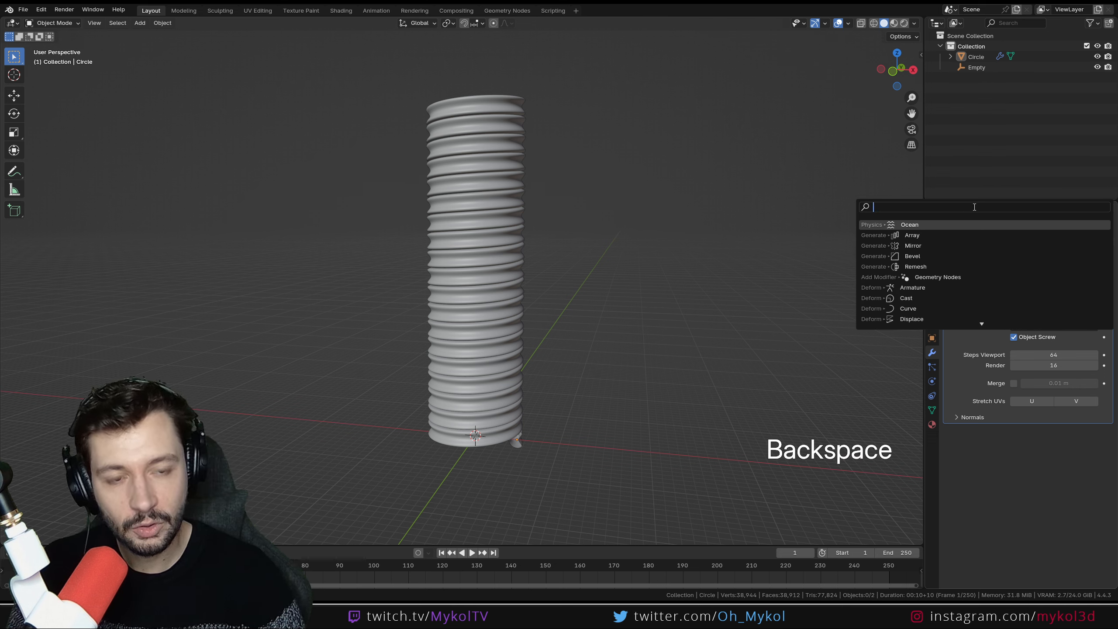
text(simp)
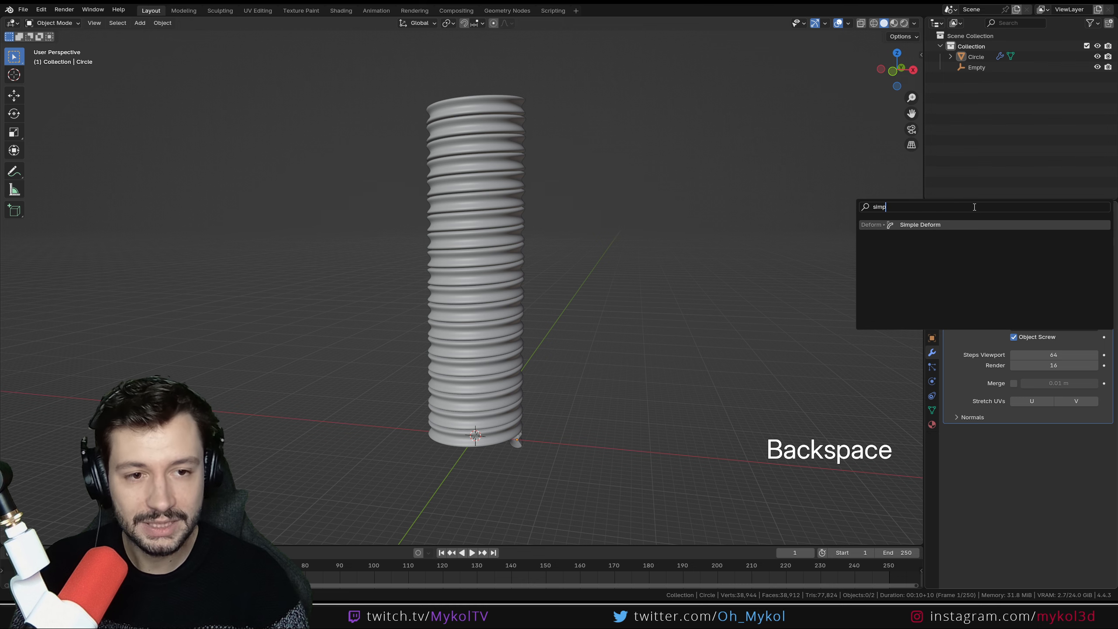
key(Return)
middle_drag(663, 307, 846, 364)
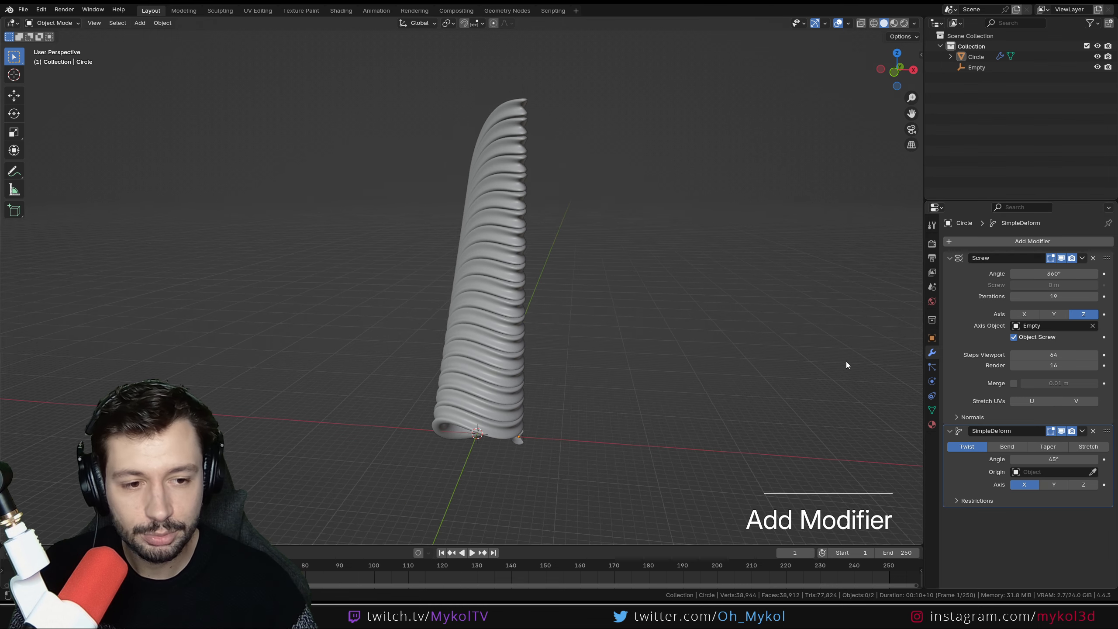
- Set the Simple Deform modifier to Bend with the empty as origin and an angle of 162°
click(1007, 446)
middle_drag(687, 411, 636, 409)
click(1065, 472)
click(963, 487)
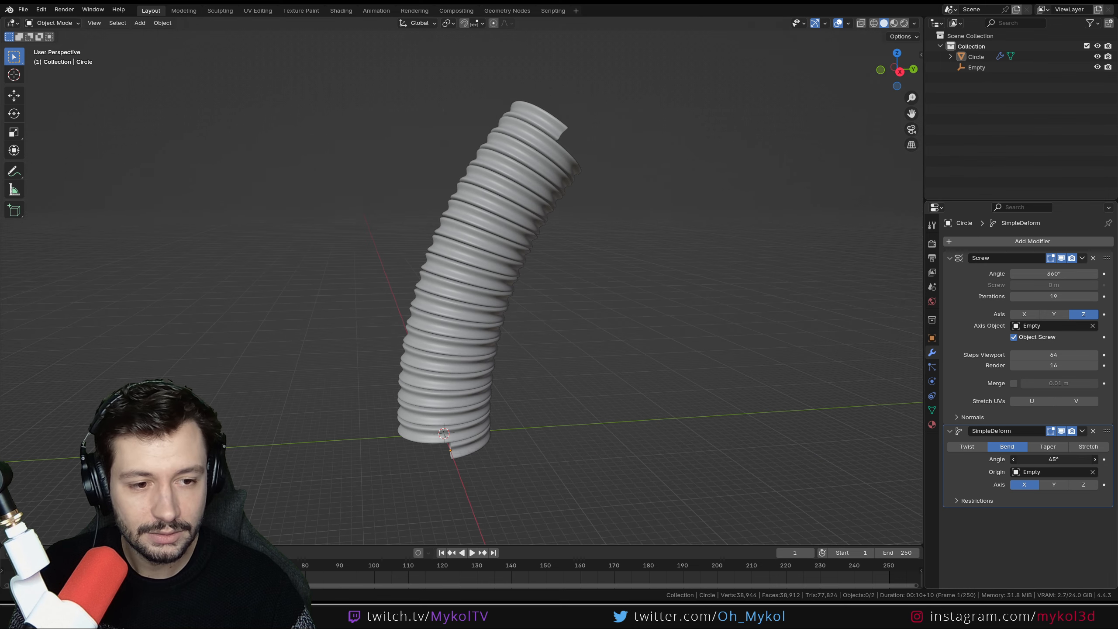
mouse_move(1053, 459)
mouse_down()
mouse_move(1092, 459)
mouse_move(995, 458)
mouse_move(1092, 459)
mouse_move(1074, 458)
mouse_up()
mouse_move(649, 406)
middle_down()
mouse_move(533, 371)
mouse_move(662, 392)
middle_up()
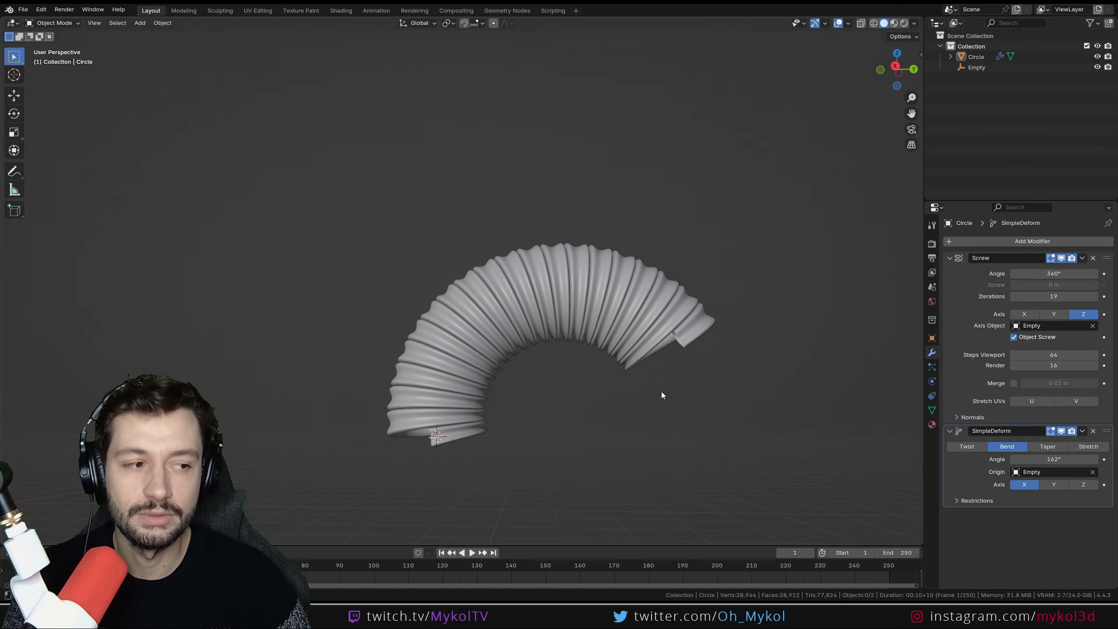
- Delete the bent coil together with its empty
scroll(661, 391, down, 3)
middle_drag(341, 353, 396, 370)
drag(557, 430, 386, 250)
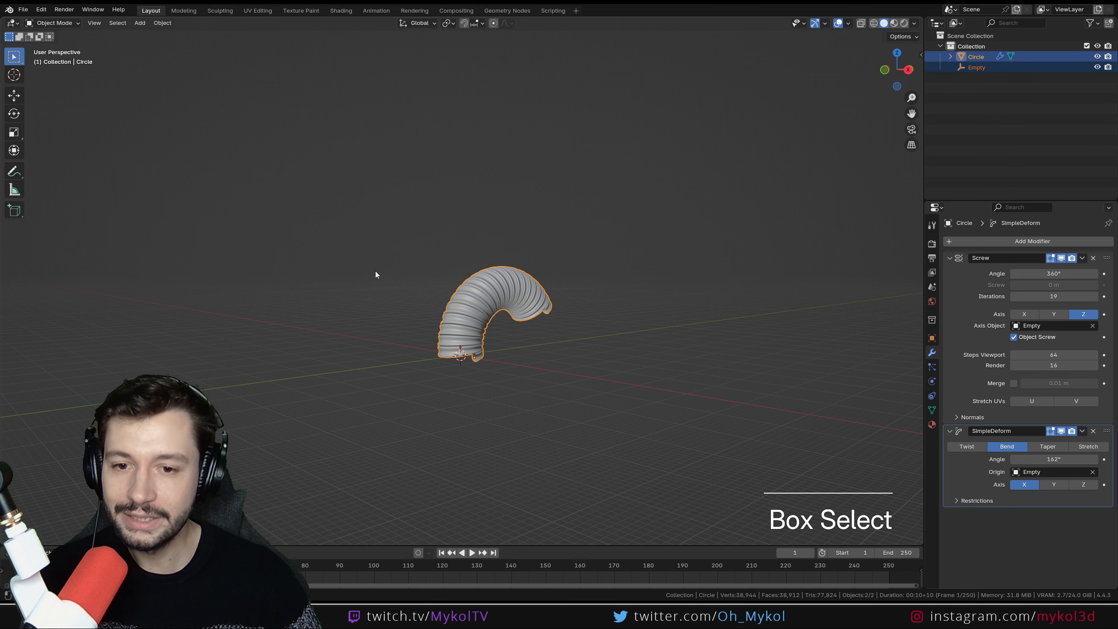
key(Delete)
- Add a Bézier curve at the world origin in front view
key(KP_1)
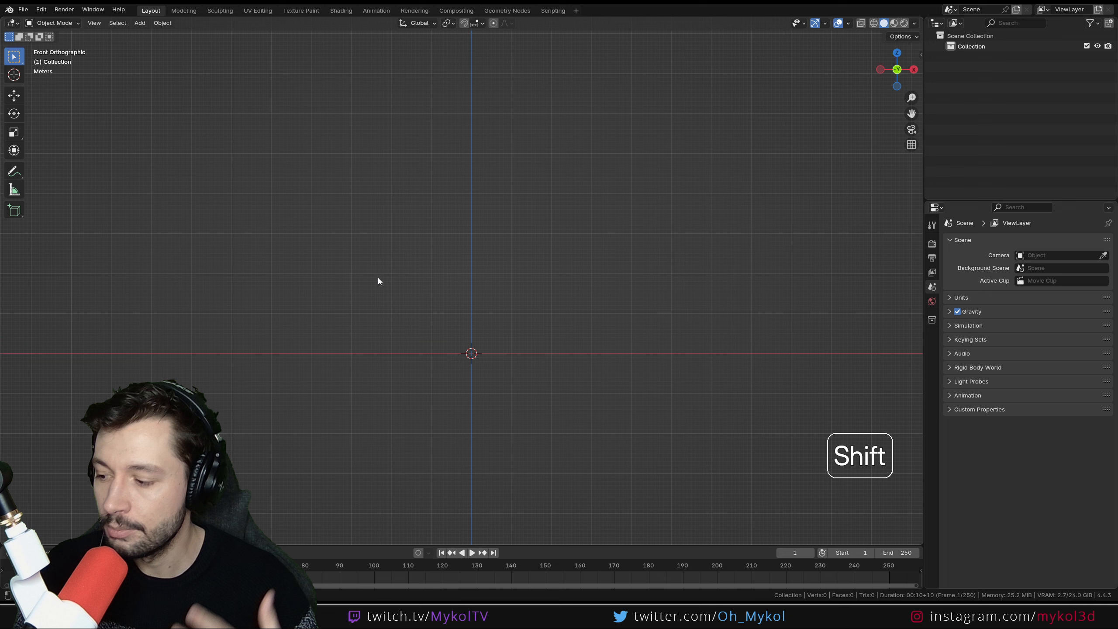
key(shift+a)
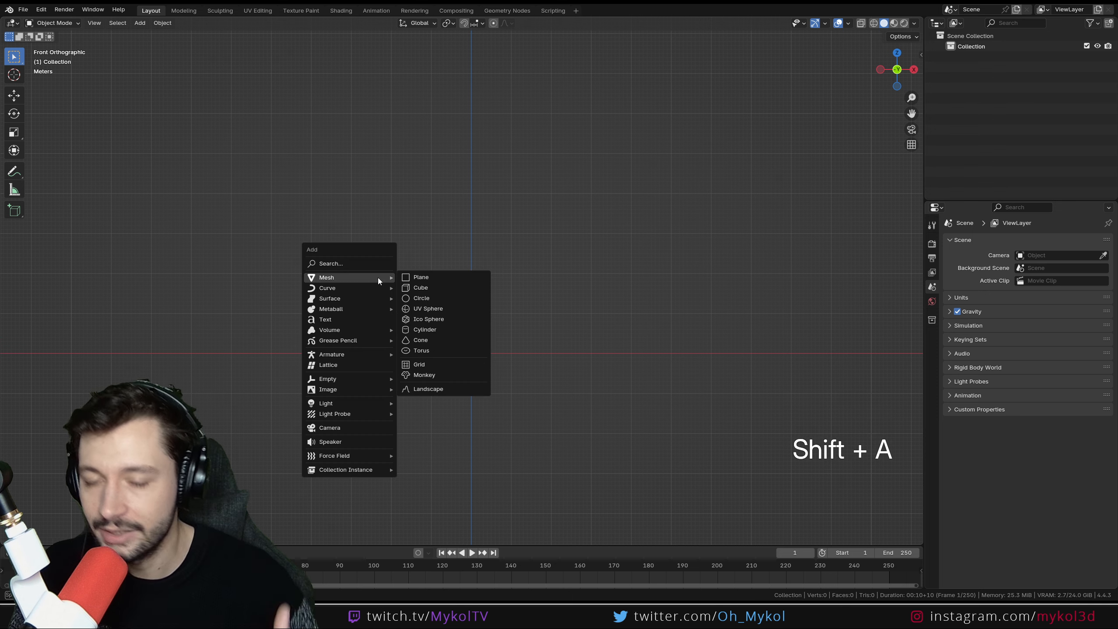
mouse_move(369, 286)
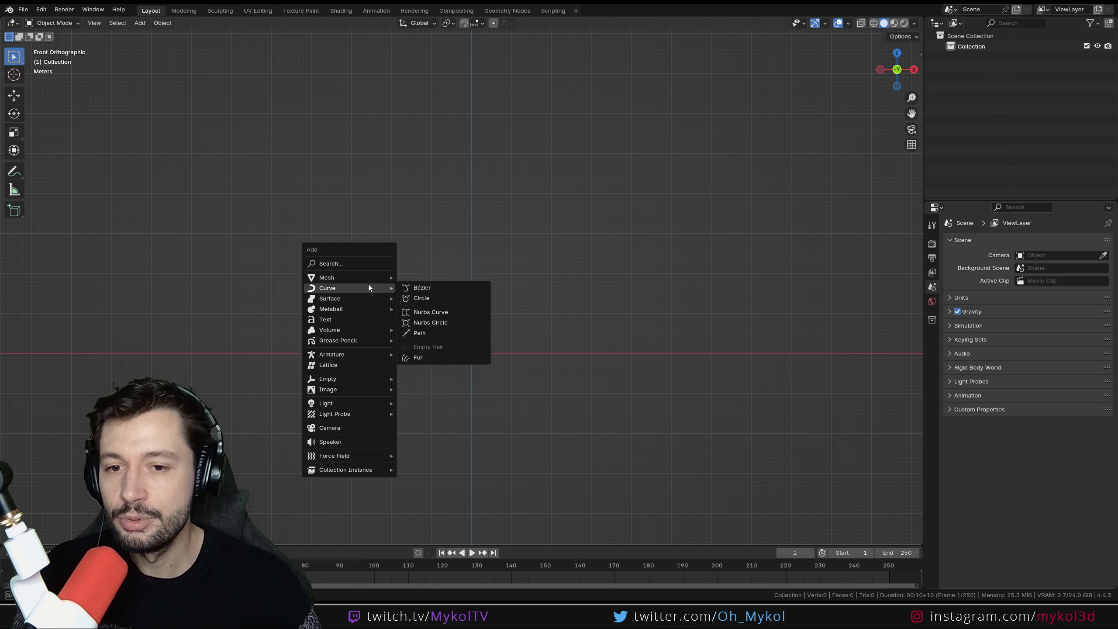
click(443, 286)
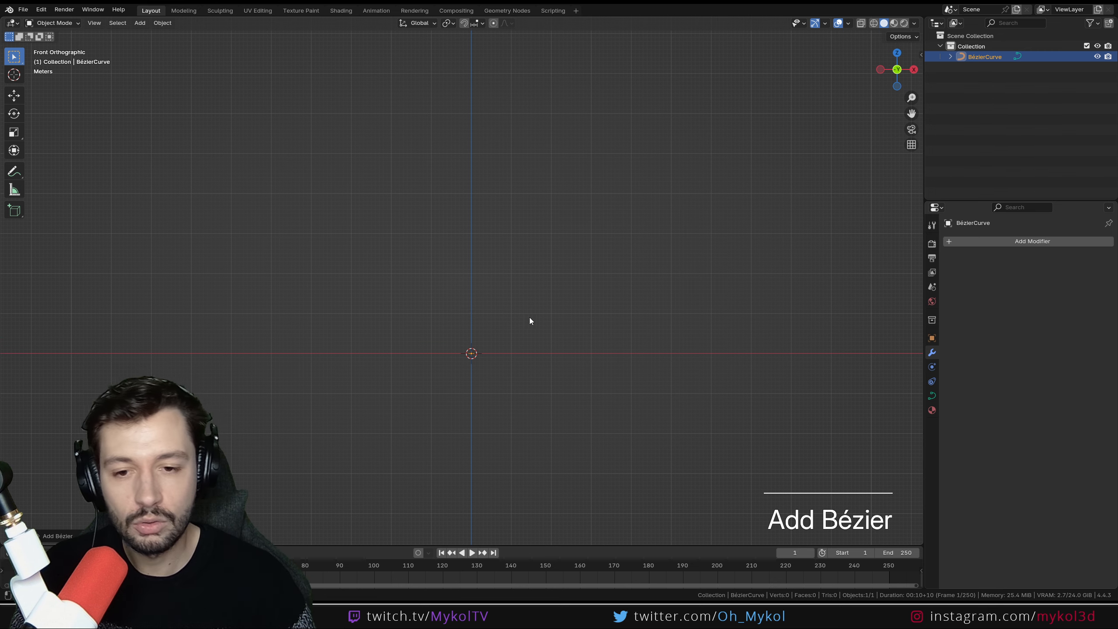
scroll(529, 317, up, 5)
shift+middle_drag(552, 396, 528, 137)
- Stand the curve upright by rotating it 90° about X and 90° in front view, and offset it from the Z axis along positive X
text(rx90)
key(KP_Enter)
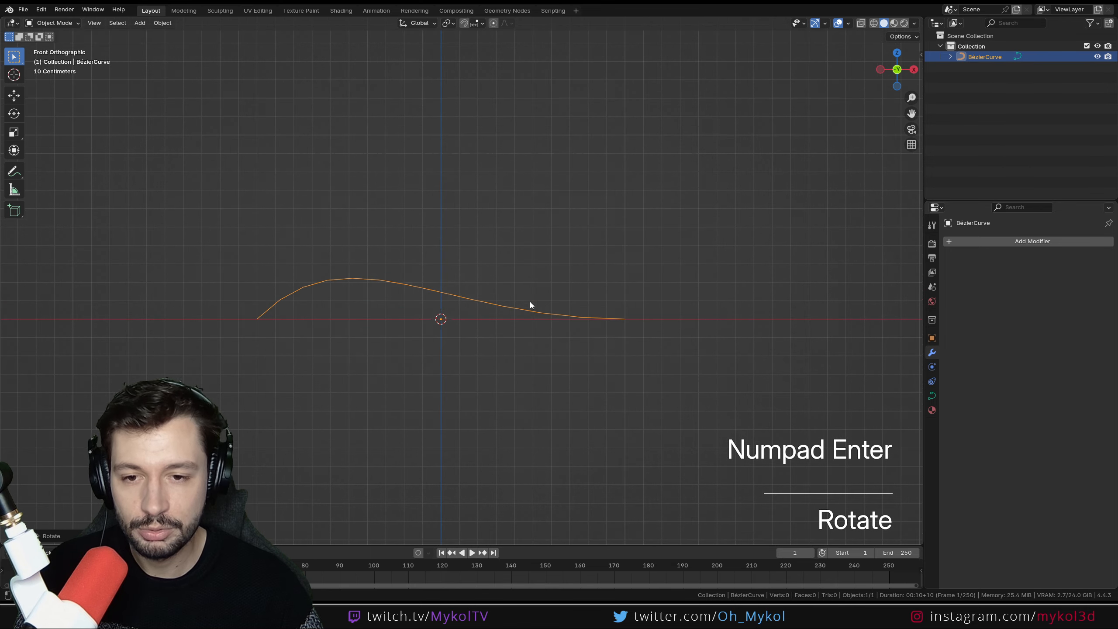
text(r90)
key(KP_Enter)
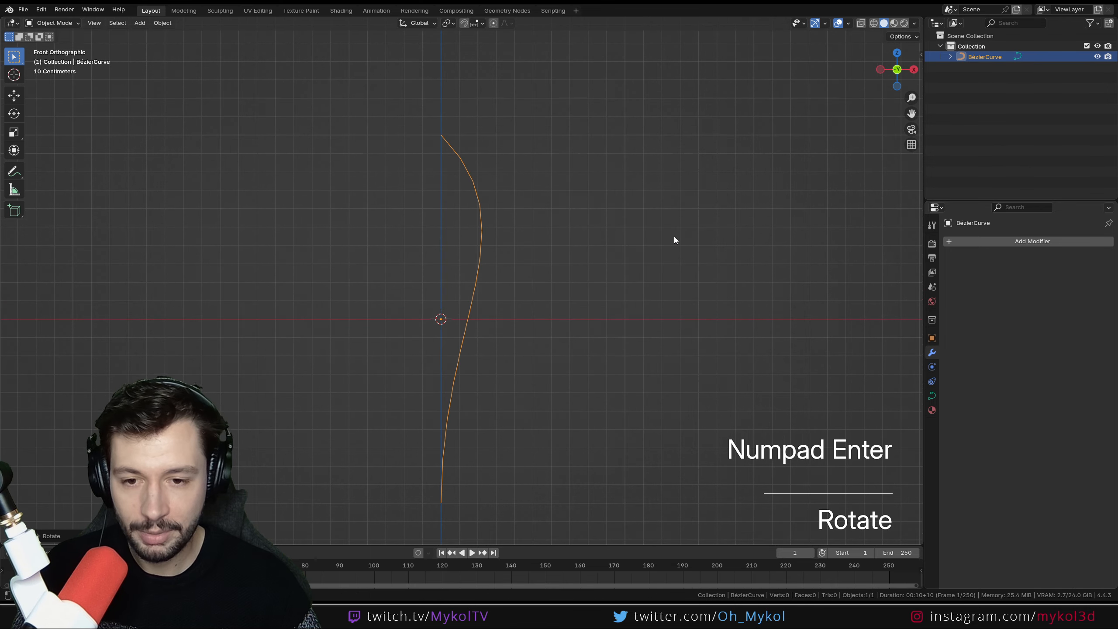
key(g)
click(519, 337)
- Rotate the curve's lower control point 90° so its handles lie horizontally, and turn off proportional editing
scroll(535, 402, down, 3)
key(Tab)
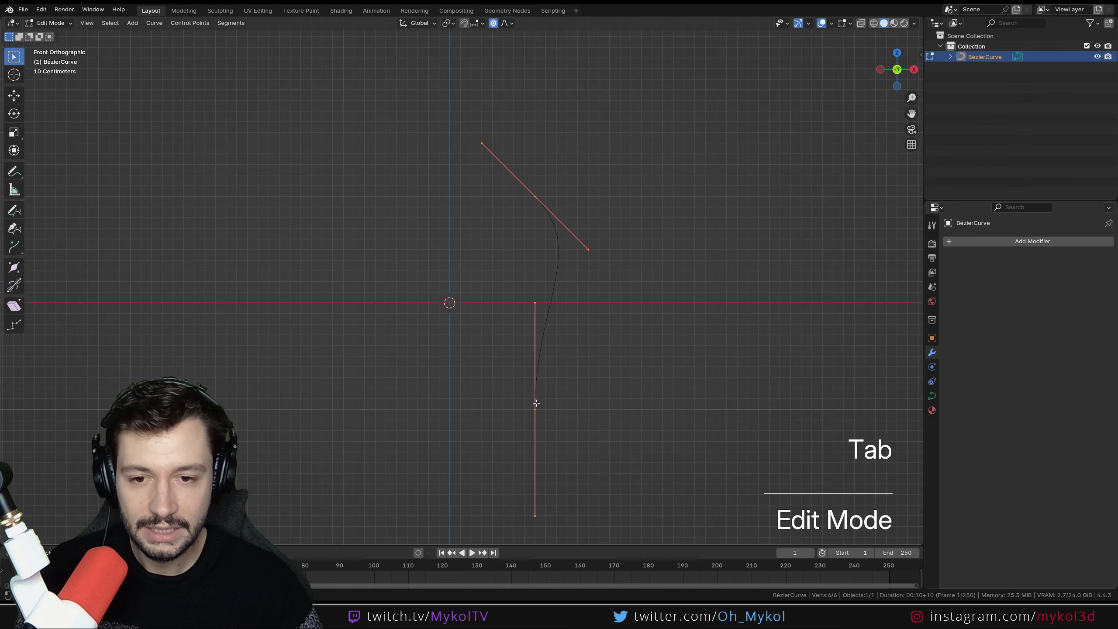
key(r)
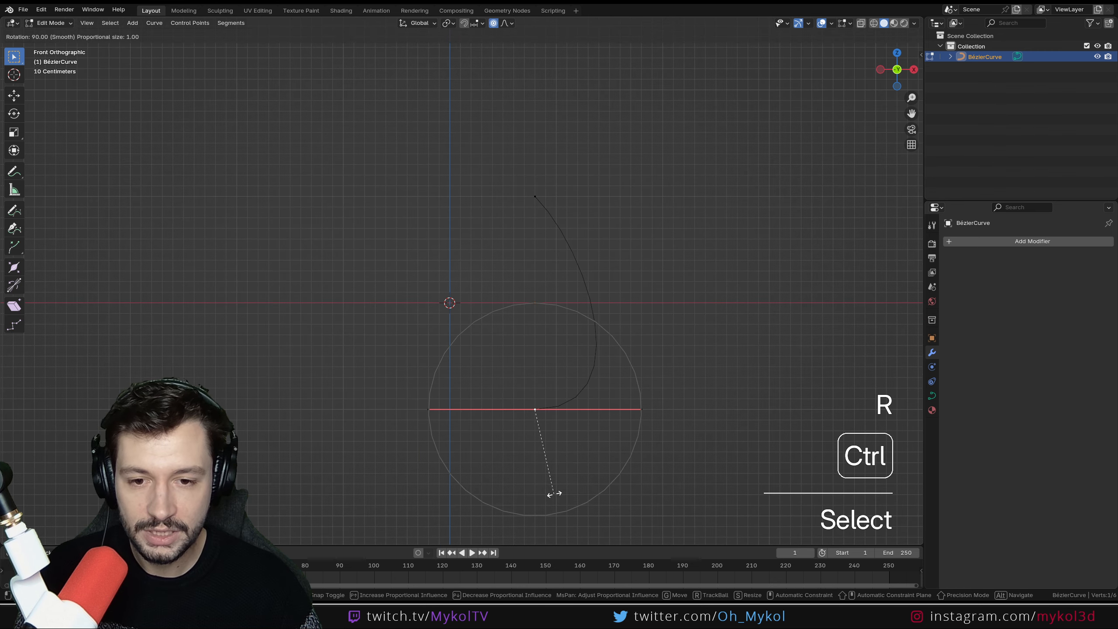
ctrl+click(560, 492)
key(o)
scroll(562, 492, down, 1)
key(Tab)
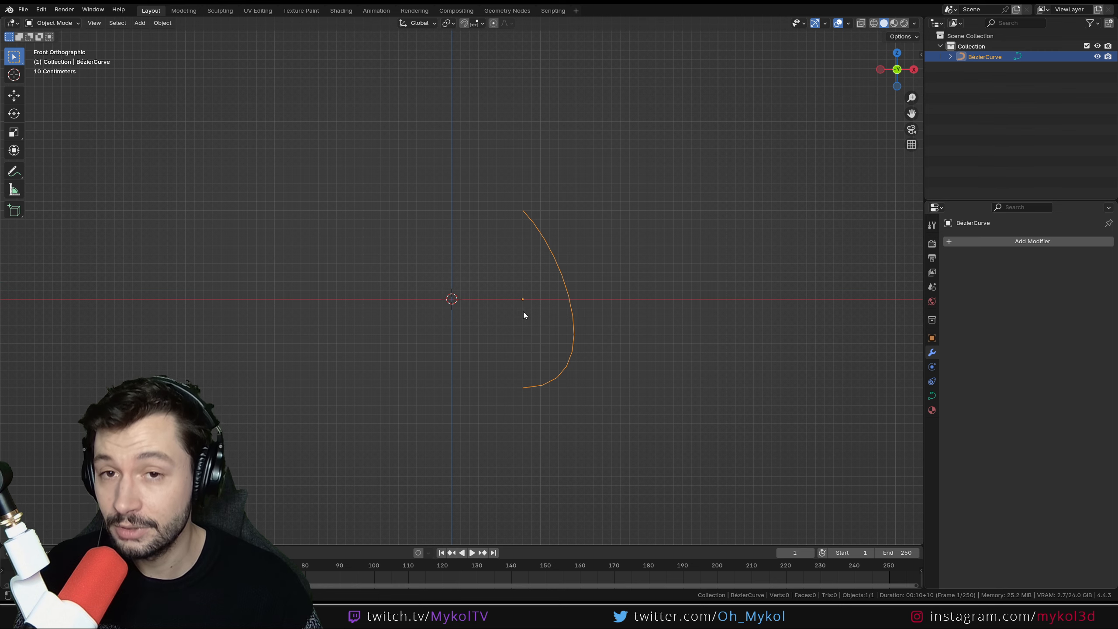
- Add a plain axes empty at the world origin beside the curve
middle_drag(529, 311, 536, 323)
key(shift+a)
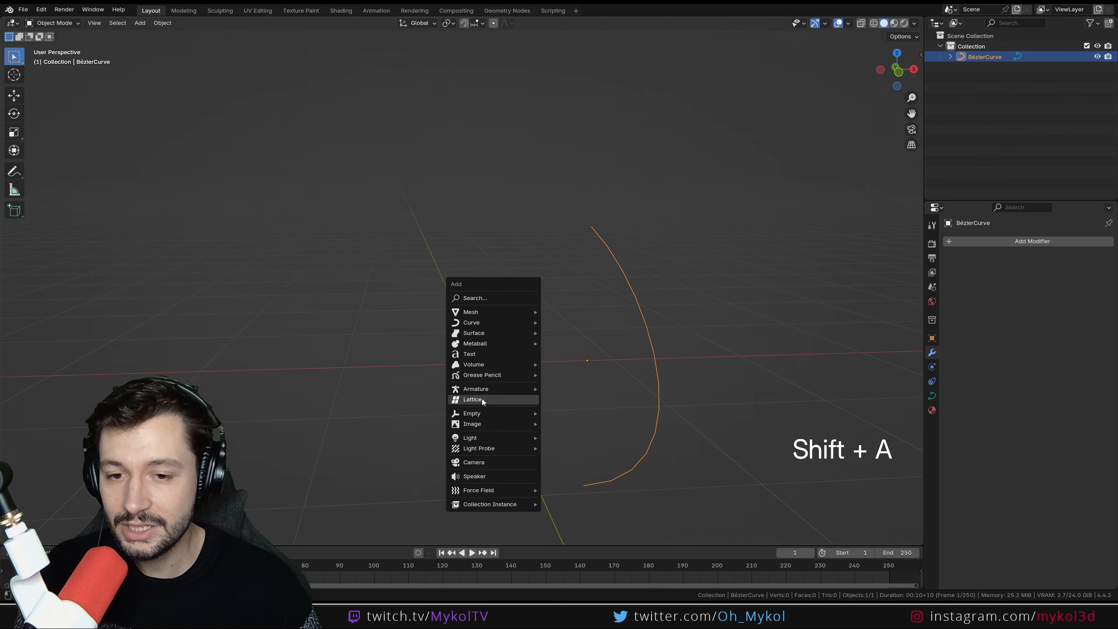
mouse_move(481, 415)
click(556, 414)
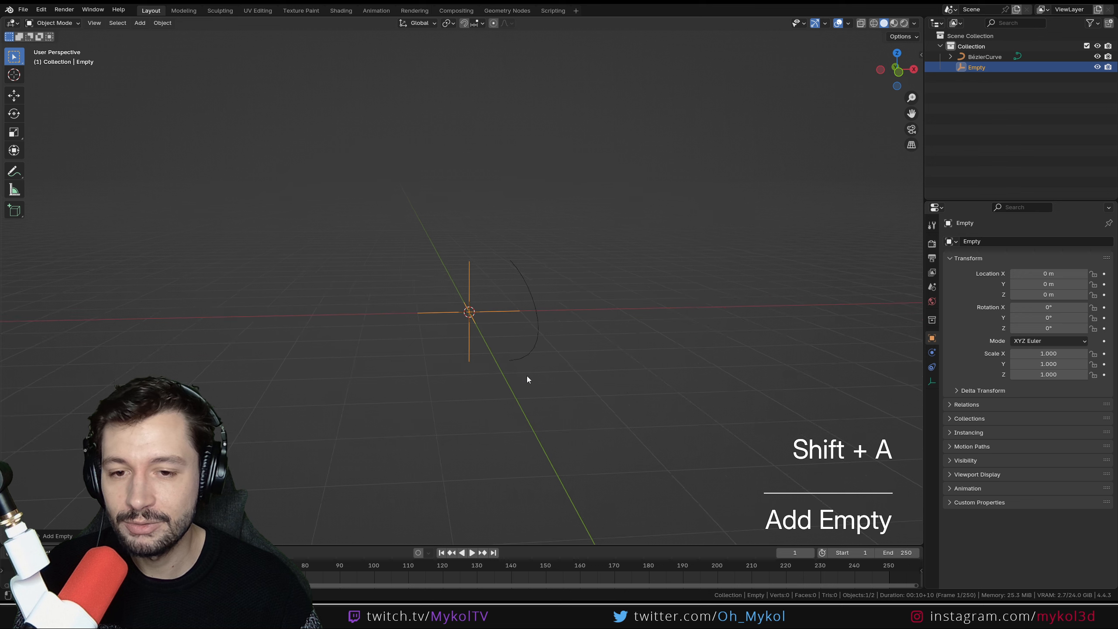
- Add a Screw modifier to the Bézier curve with the empty as its axis object
click(534, 310)
click(1022, 240)
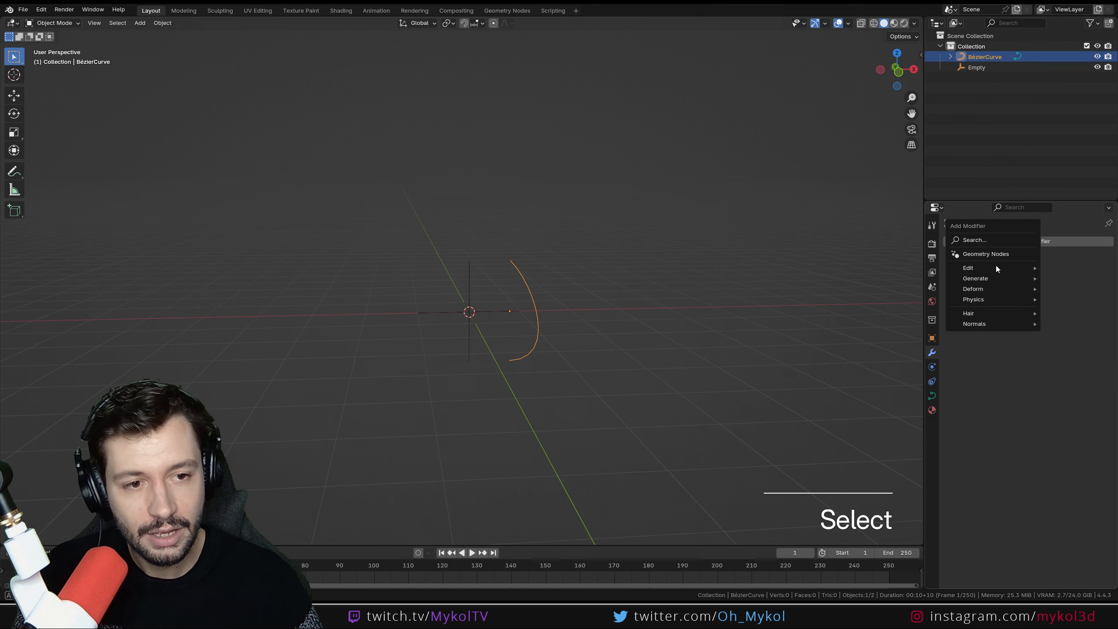
mouse_move(993, 277)
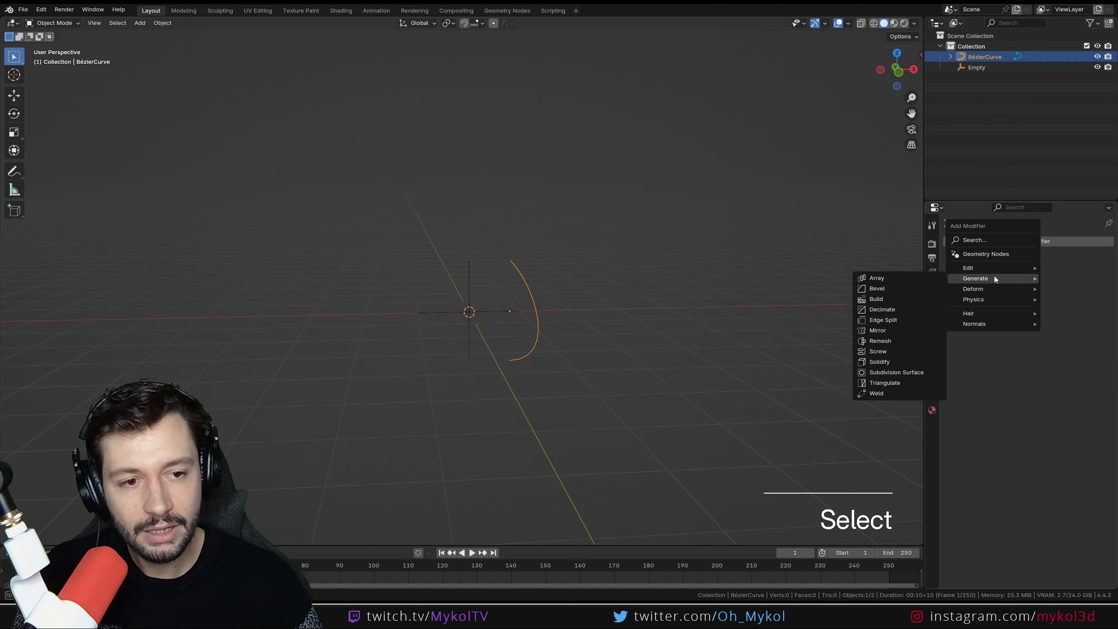
click(887, 352)
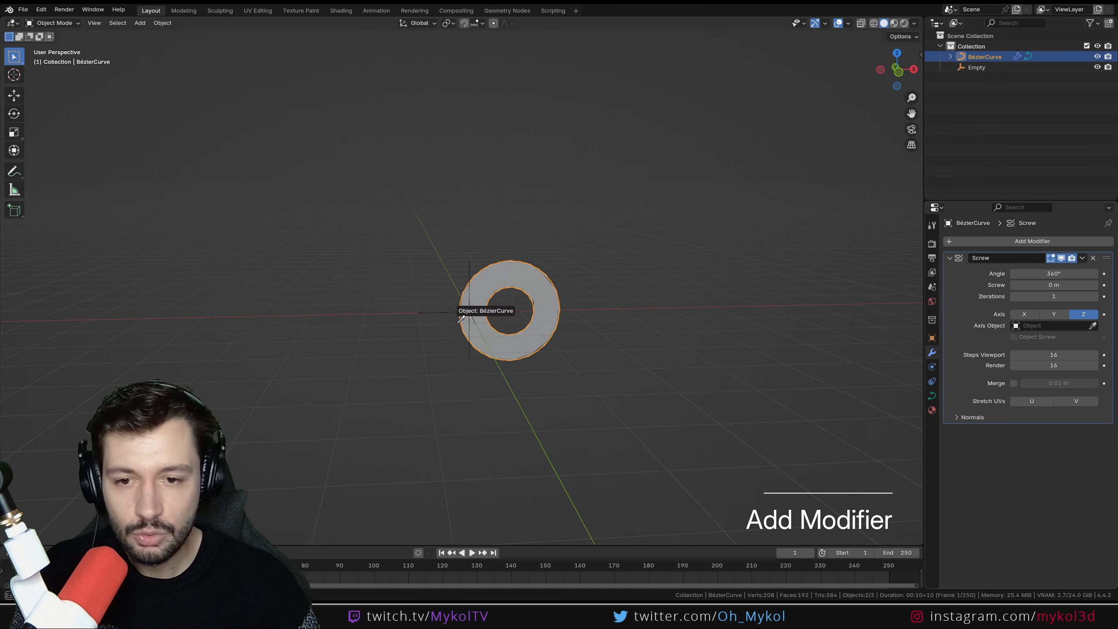
click(436, 314)
- Extrude the upright profile curve's top control point about 0.3 m inward and 1.1 m up in front view to form a neck
middle_drag(539, 318, 491, 347)
click(491, 347)
scroll(559, 346, up, 5)
key(Tab)
key(KP_1)
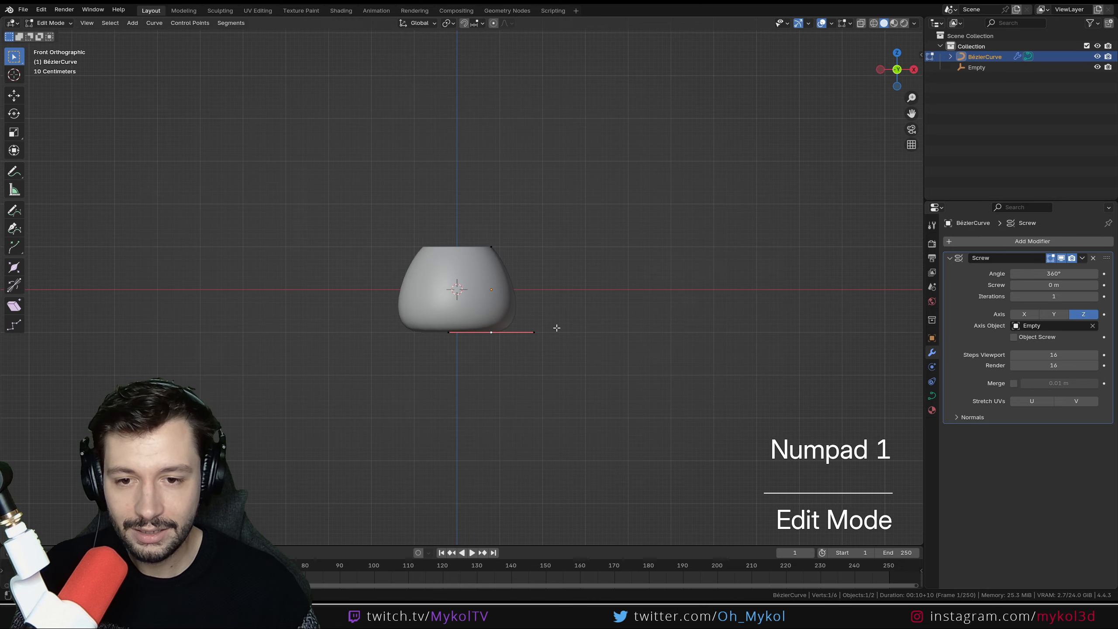
key(z)
key(z)
click(568, 327)
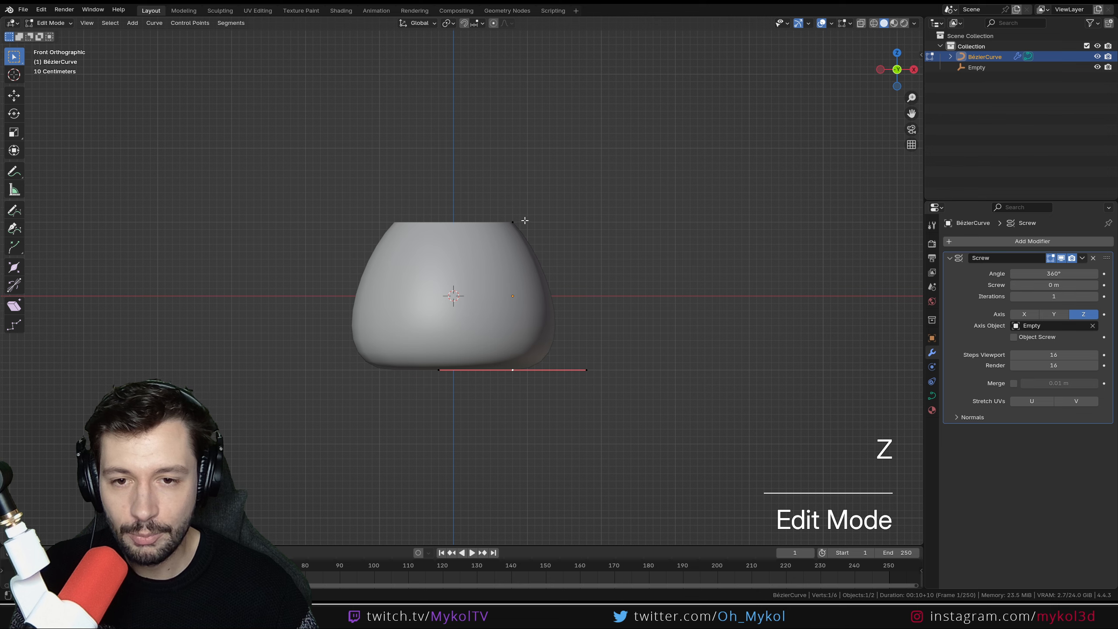
click(519, 220)
shift+middle_drag(523, 210, 538, 261)
scroll(538, 261, up, 1)
key(e)
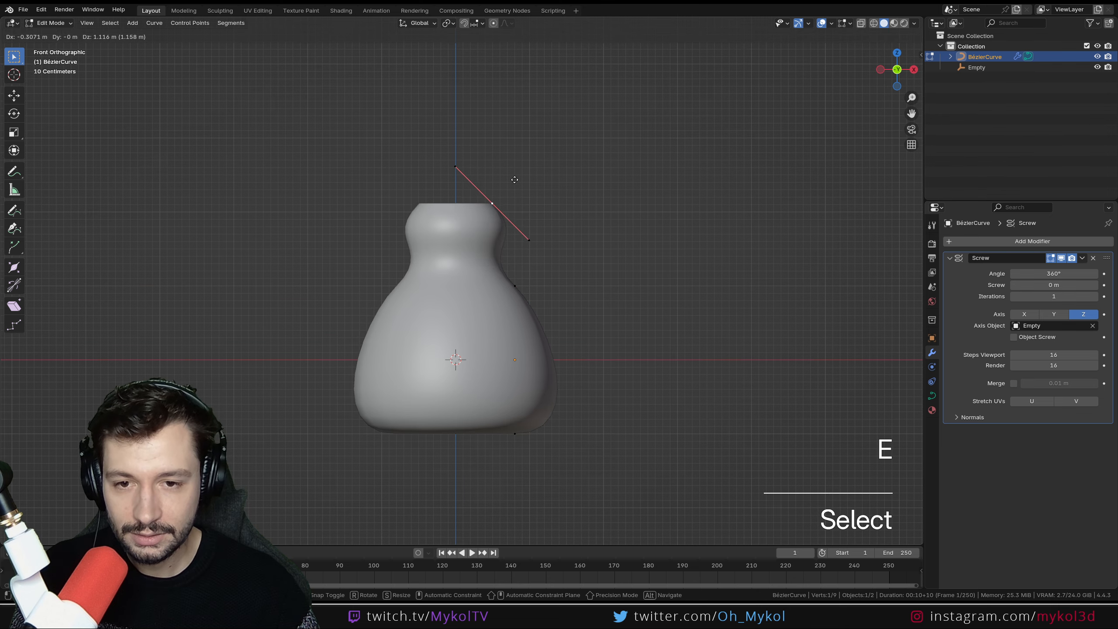
click(517, 180)
- Rotate the new neck point's handles so the neck flares outward toward its top, and adjust the handle length by scaling
key(r)
click(546, 264)
key(s)
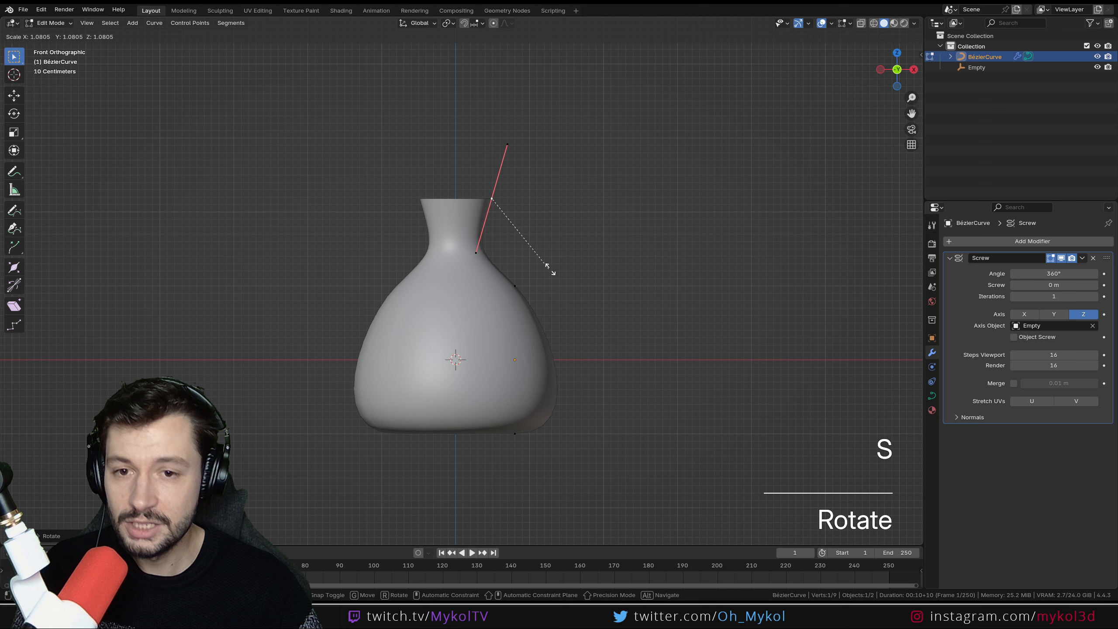
click(497, 225)
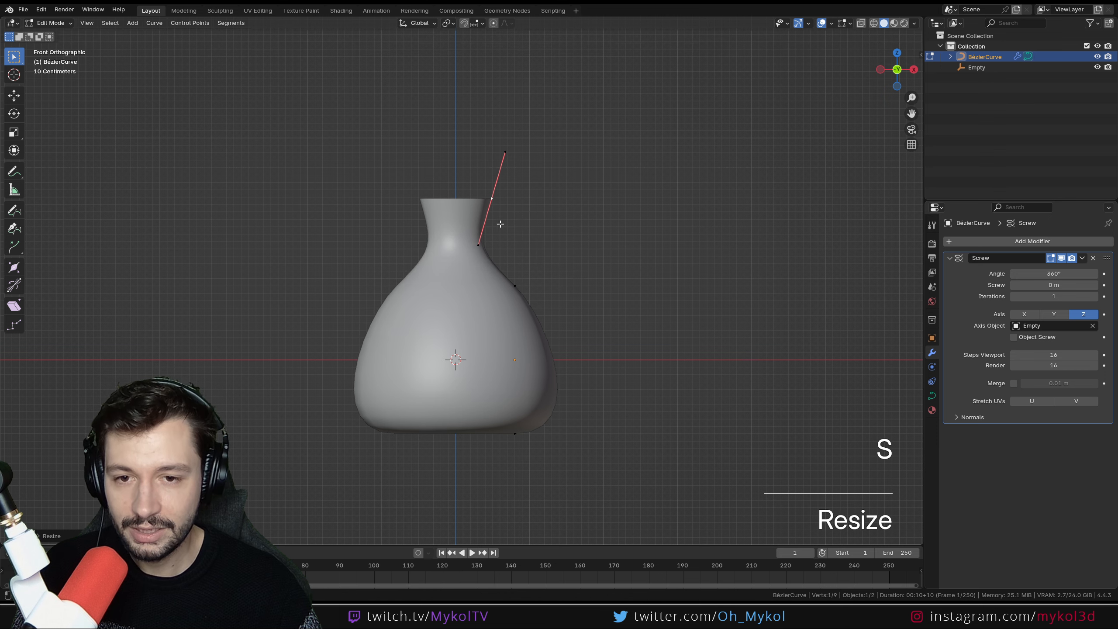
- Extrude the neck point up and far outward into a wide bowl rim, and rotate its handles to near vertical
shift+middle_drag(496, 224, 474, 348)
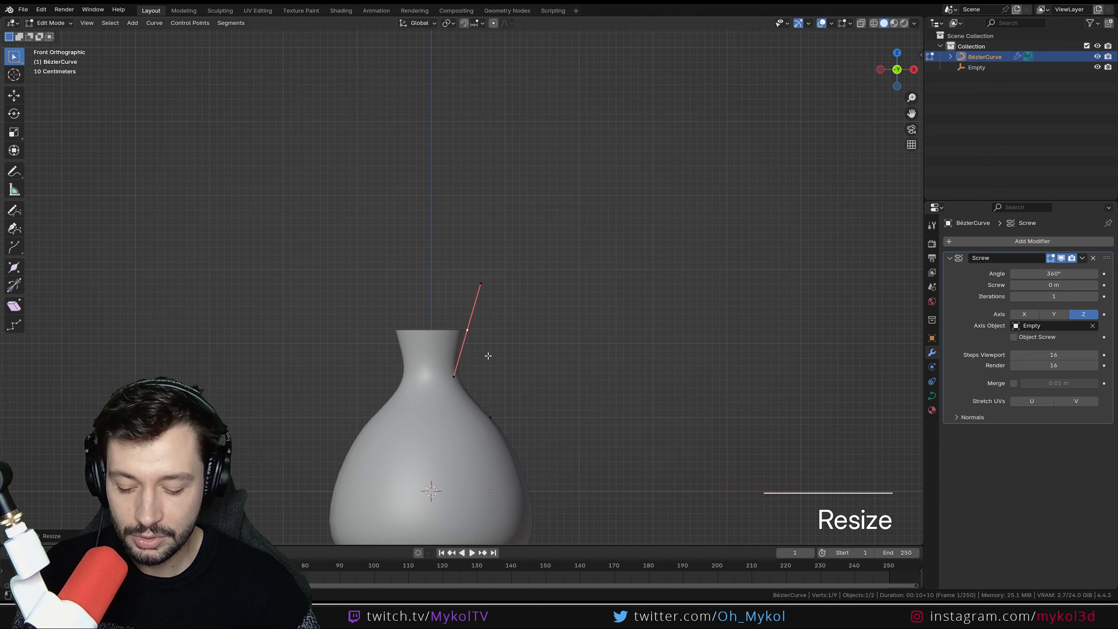
key(e)
click(644, 241)
key(r)
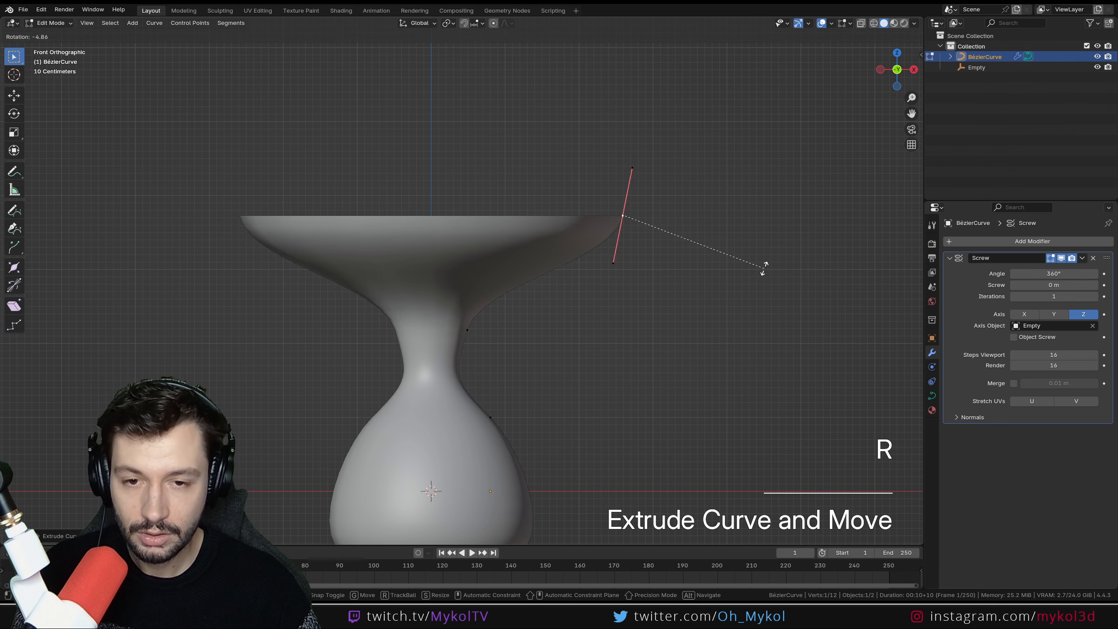
click(653, 215)
- Extrude the rim point up and back toward the axis to leave a narrow mouth, and rotate its handles upright
shift+middle_drag(653, 214, 644, 332)
key(e)
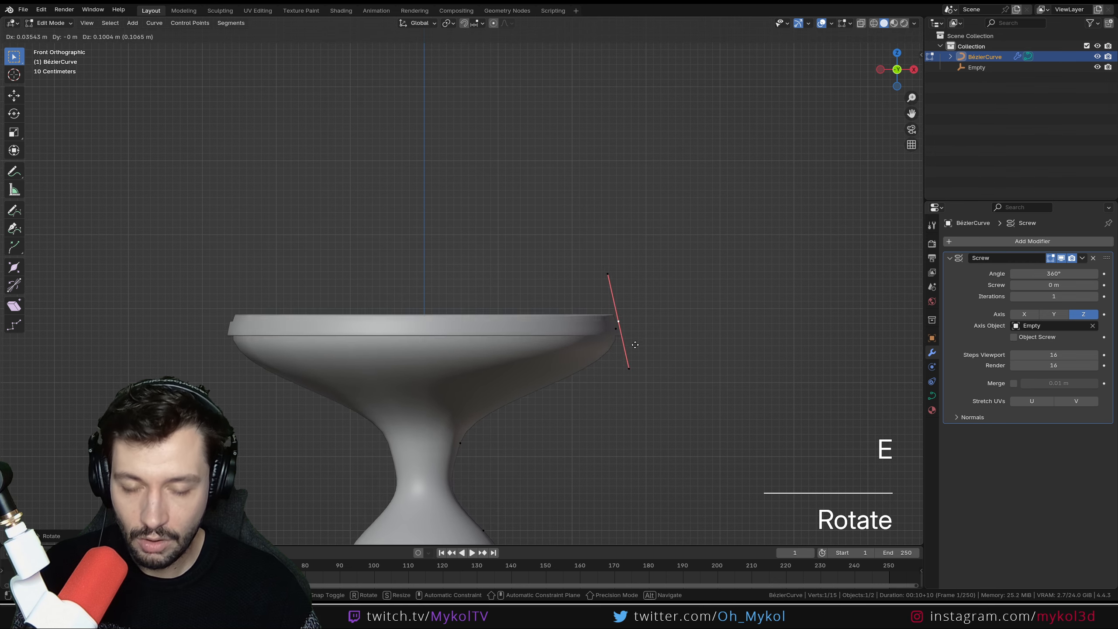
click(458, 288)
key(r)
click(556, 235)
- Set the Screw modifier's viewport steps to 64, and leave curve editing to view the lathed vessel from several angles
shift+middle_drag(480, 471, 461, 312)
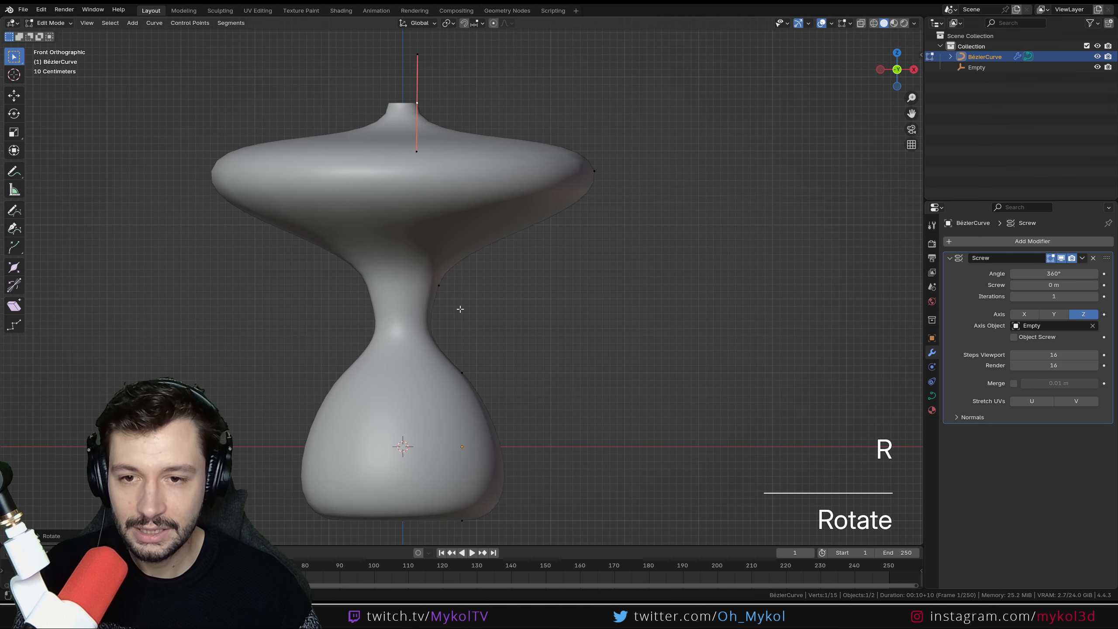
scroll(458, 286, down, 3)
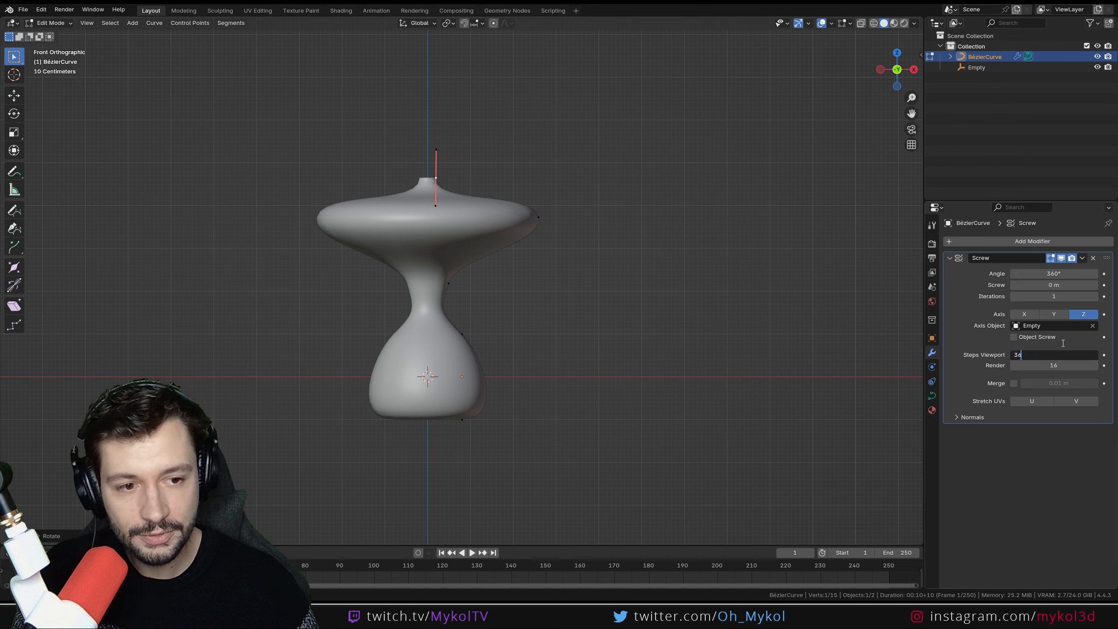
scroll(459, 359, up, 5)
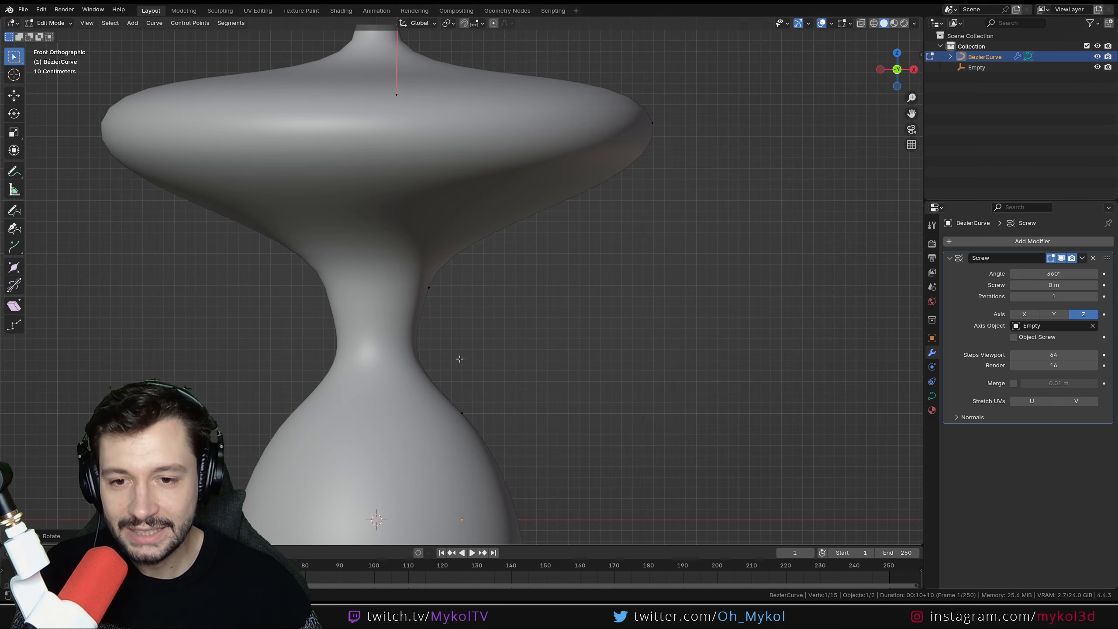
scroll(459, 359, down, 2)
shift+middle_drag(459, 360, 481, 309)
key(Tab)
middle_drag(607, 260, 525, 218)
scroll(507, 313, down, 6)
scroll(507, 310, down, 2)
scroll(580, 301, up, 5)
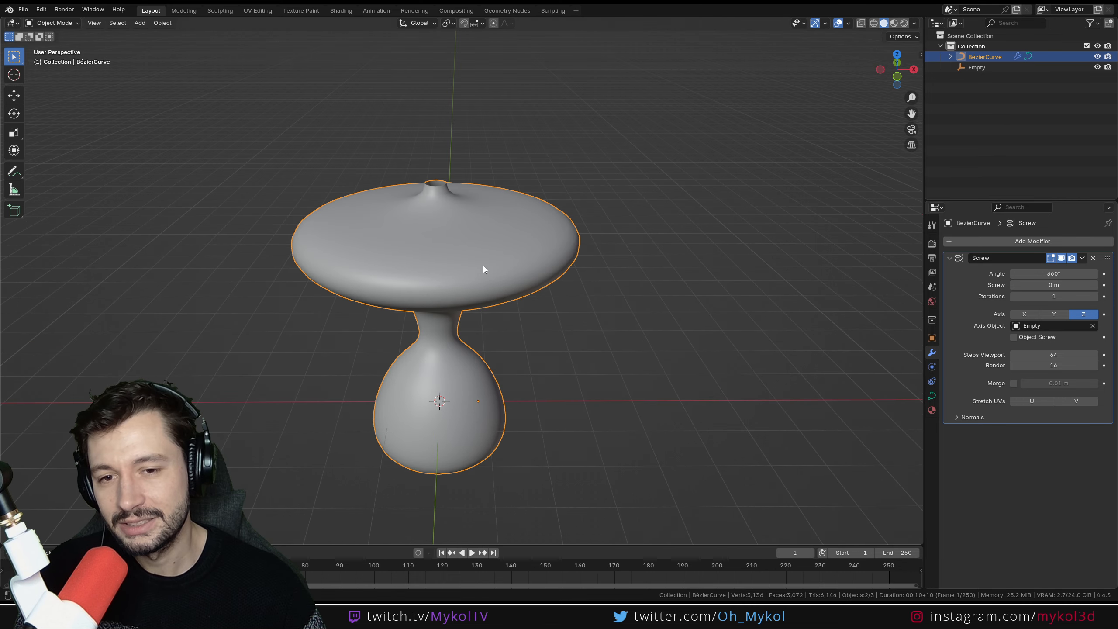
- Reopen the profile curve for editing in front view and lengthen the handles of the control point above the belly
key(Tab)
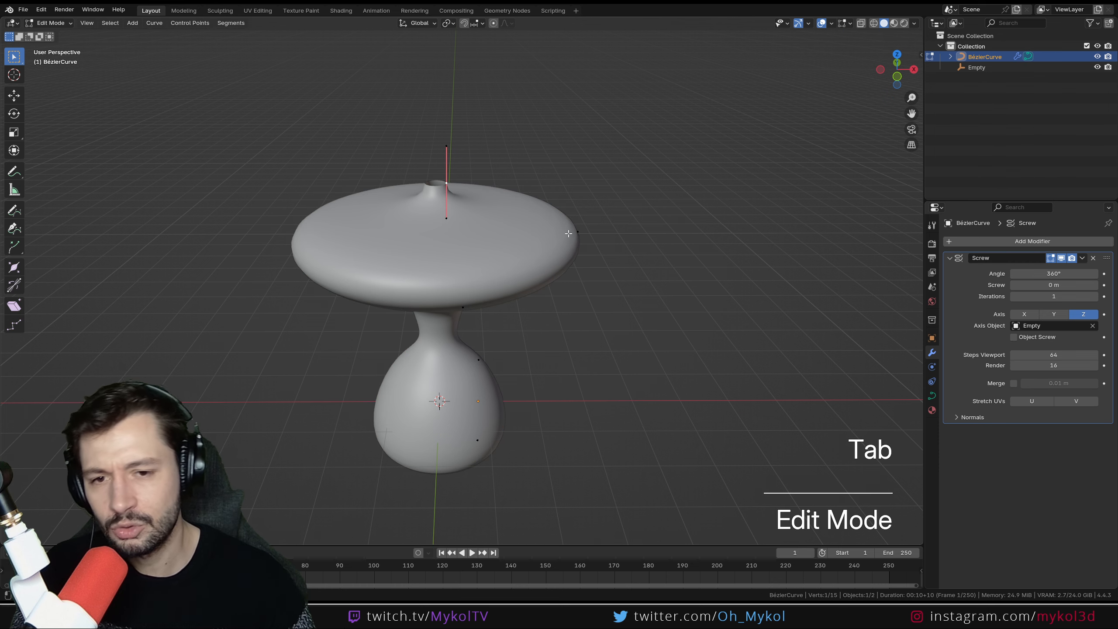
key(KP_1)
scroll(526, 344, up, 4)
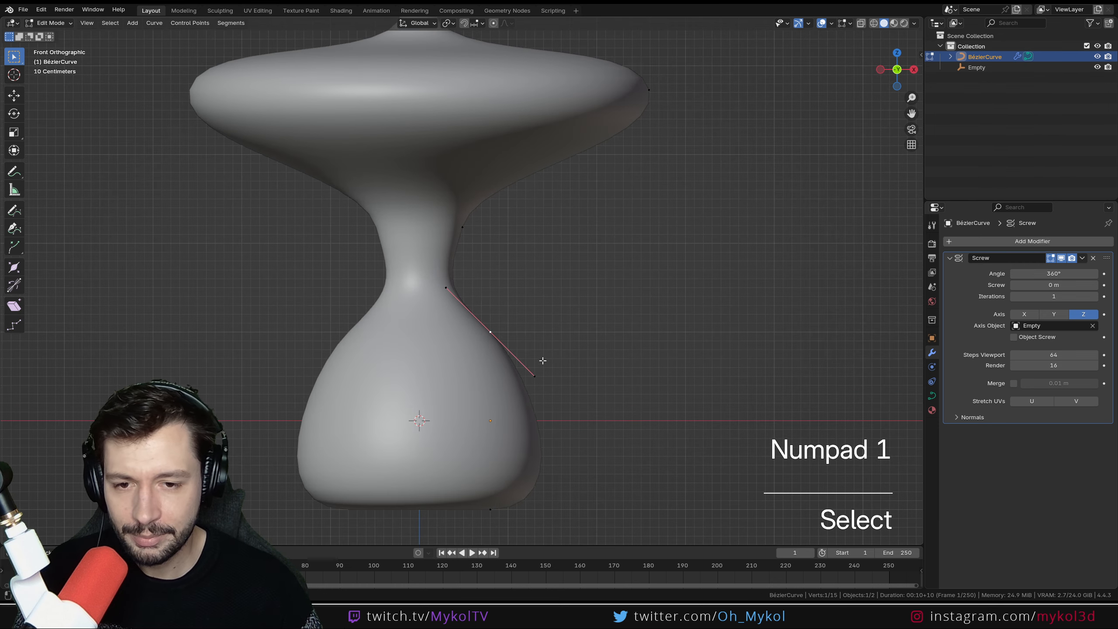
key(s)
click(673, 437)
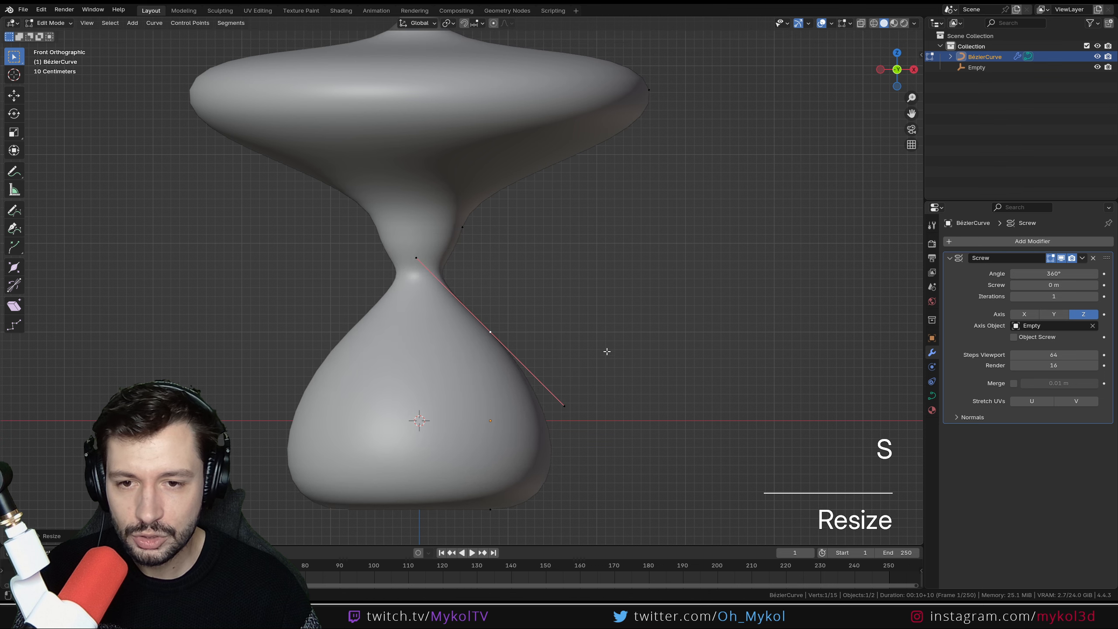
- Reshape the upper bowl by moving the waist point outward and the rim point inward and down, and lower and widen the mouth point
key(g)
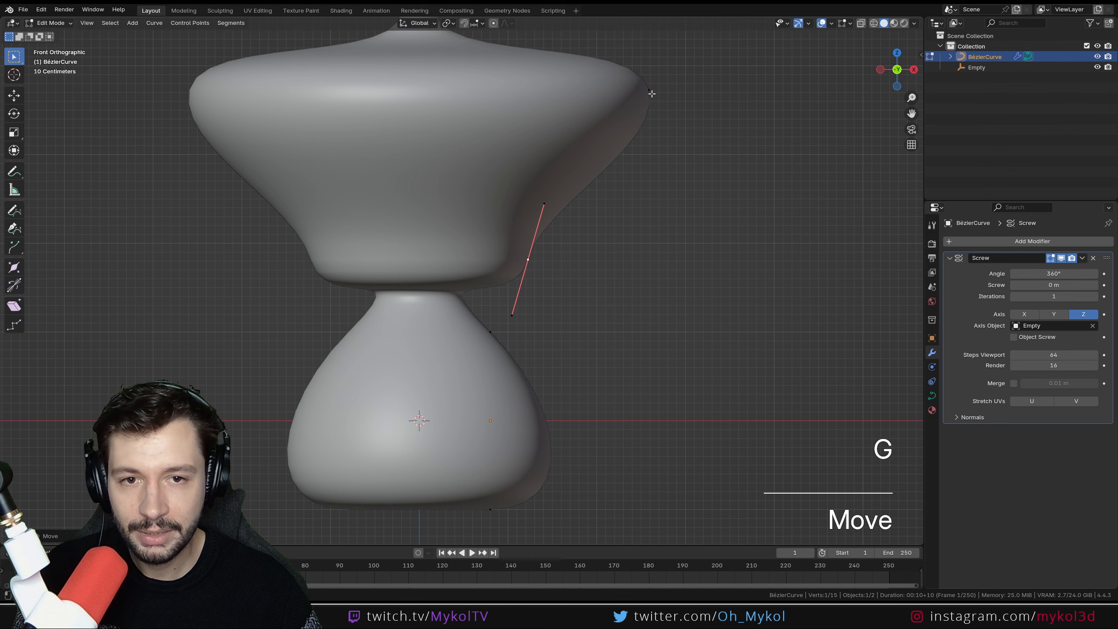
click(593, 221)
shift+middle_drag(551, 163, 567, 311)
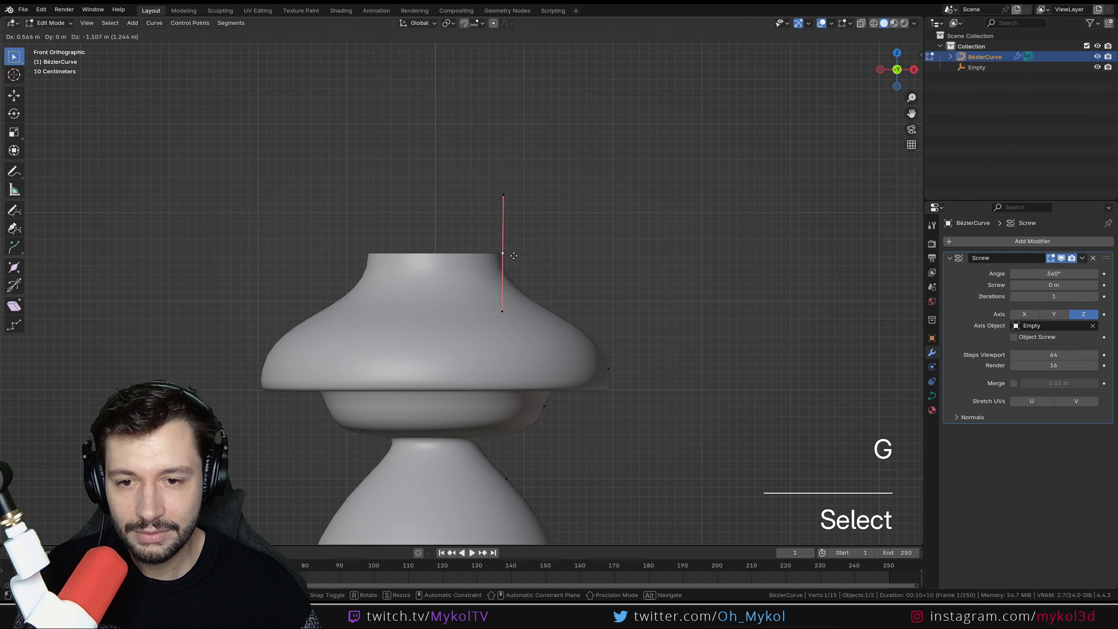
click(509, 288)
- Rotate the mouth point's handles so the opening flares outward, and leave curve editing
key(r)
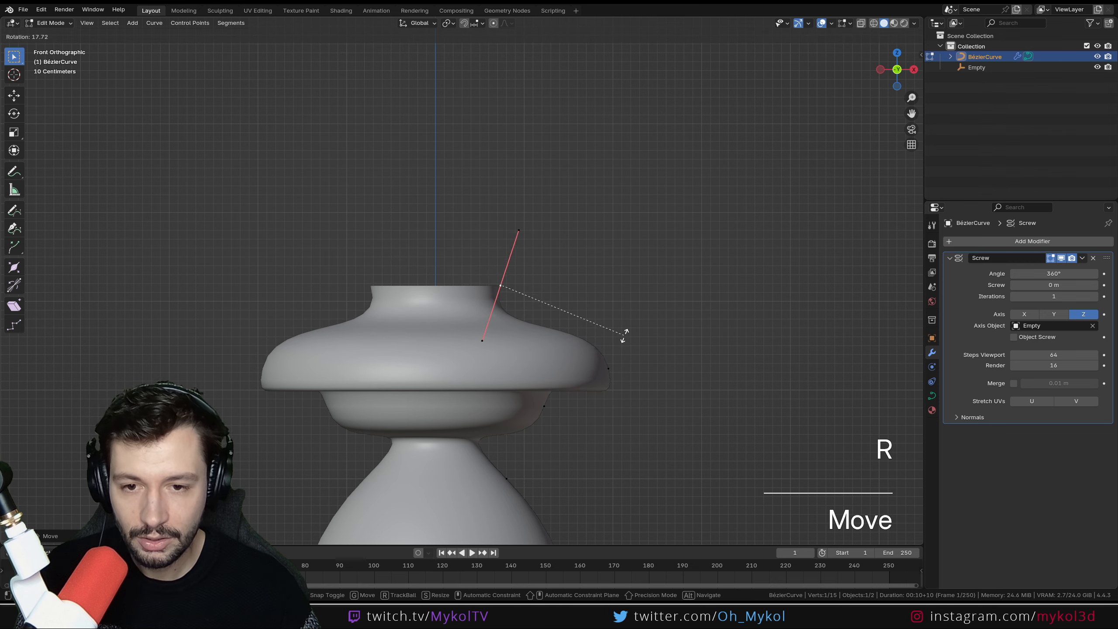
click(606, 354)
scroll(606, 355, down, 4)
shift+middle_drag(527, 396, 519, 246)
middle_drag(519, 352, 582, 321)
key(Tab)
- Add a Solidify modifier to the vessel with a thickness of 0.07 m
scroll(503, 389, up, 5)
scroll(583, 320, up, 2)
click(987, 241)
text(sol)
key(Return)
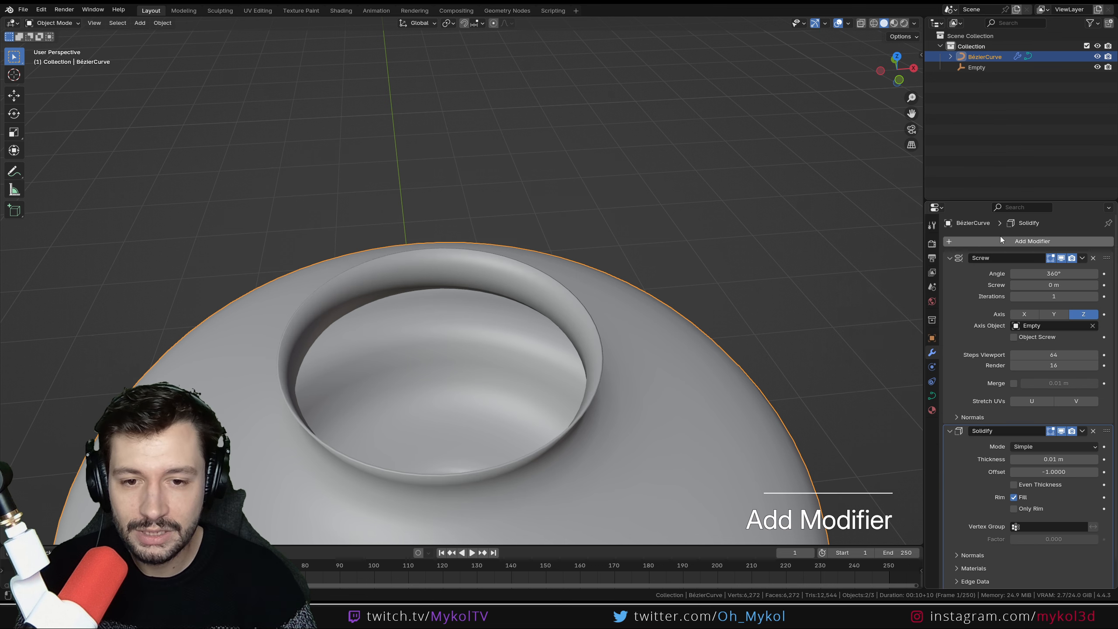
mouse_move(1058, 458)
mouse_down()
mouse_move(1092, 458)
mouse_move(1078, 458)
mouse_up()
click(1024, 241)
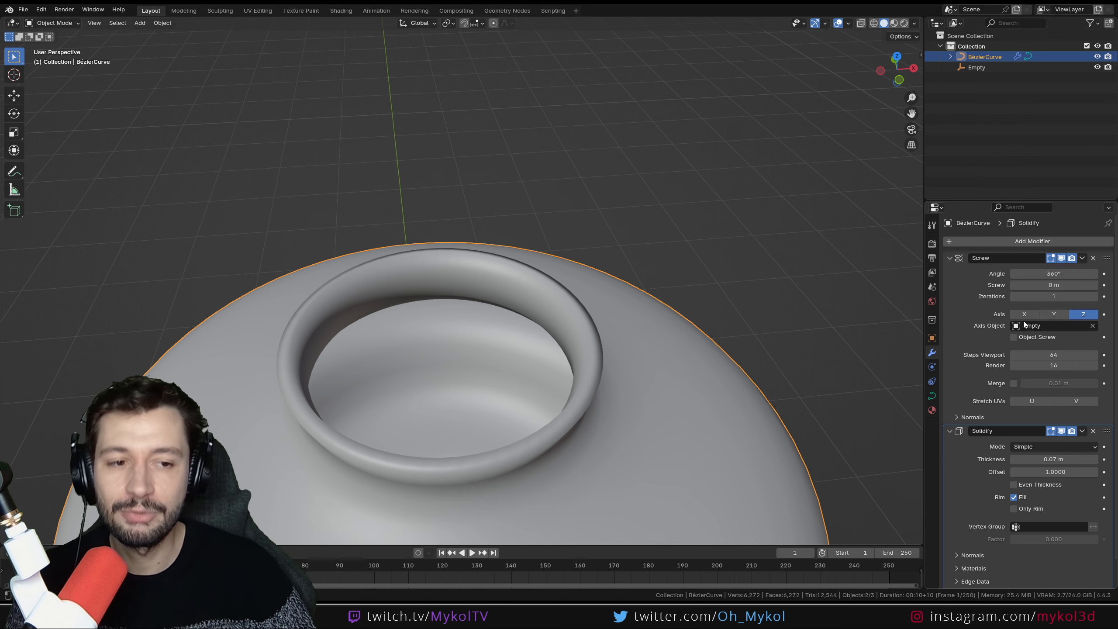
scroll(722, 342, down, 5)
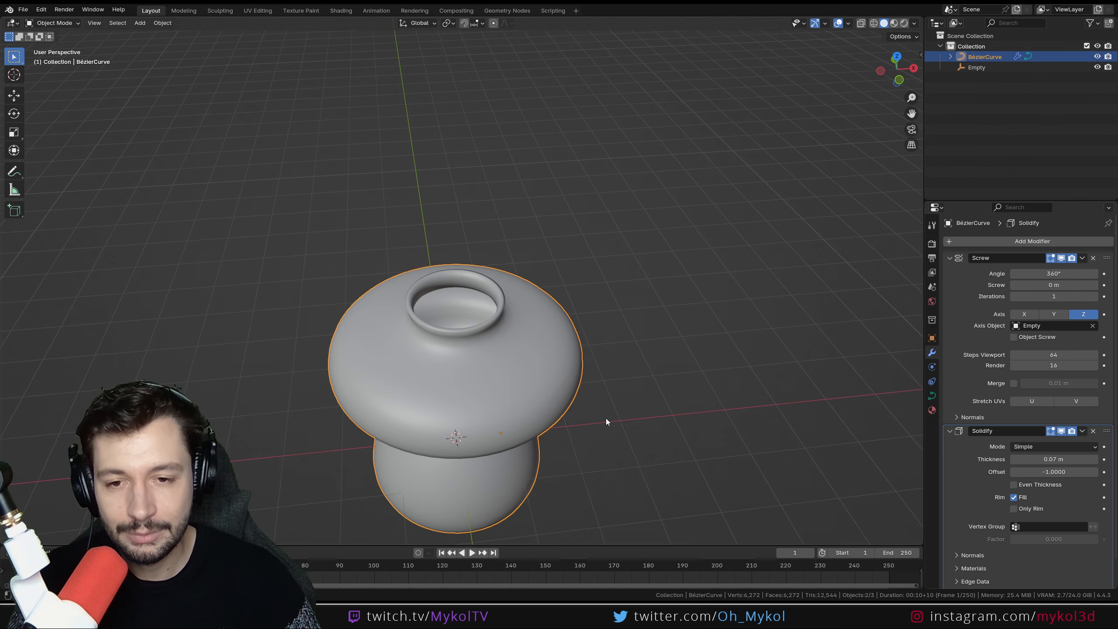
middle_drag(608, 419, 575, 314)
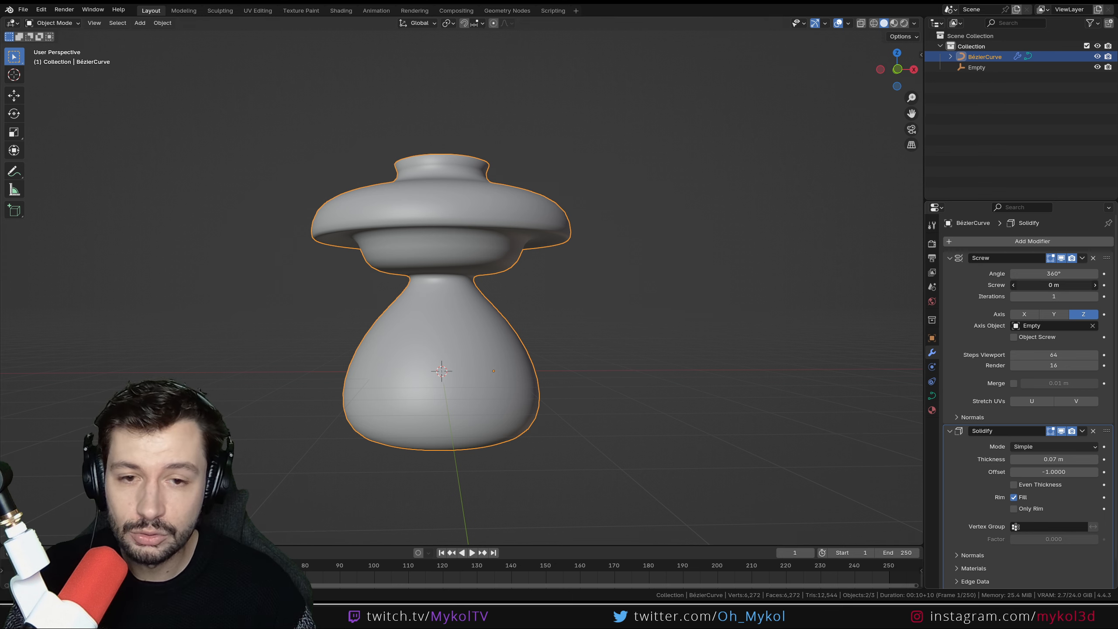
- Try a Screw value of 4 m on the lathed vessel, and undo that change
drag(1054, 285, 1067, 286)
middle_drag(652, 304, 587, 326)
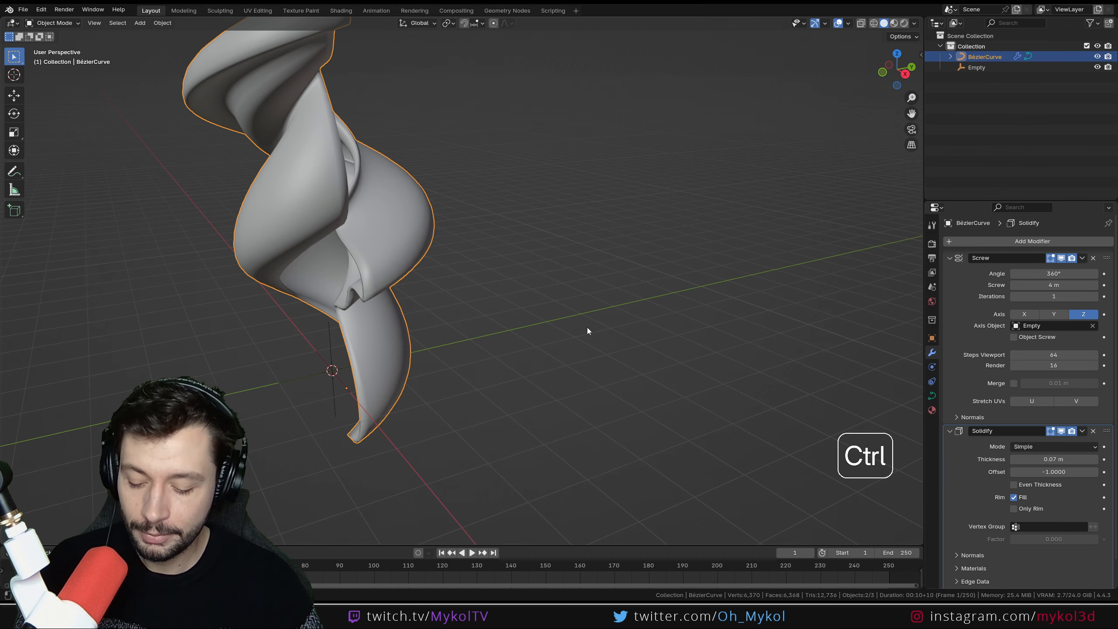
key(ctrl+z)
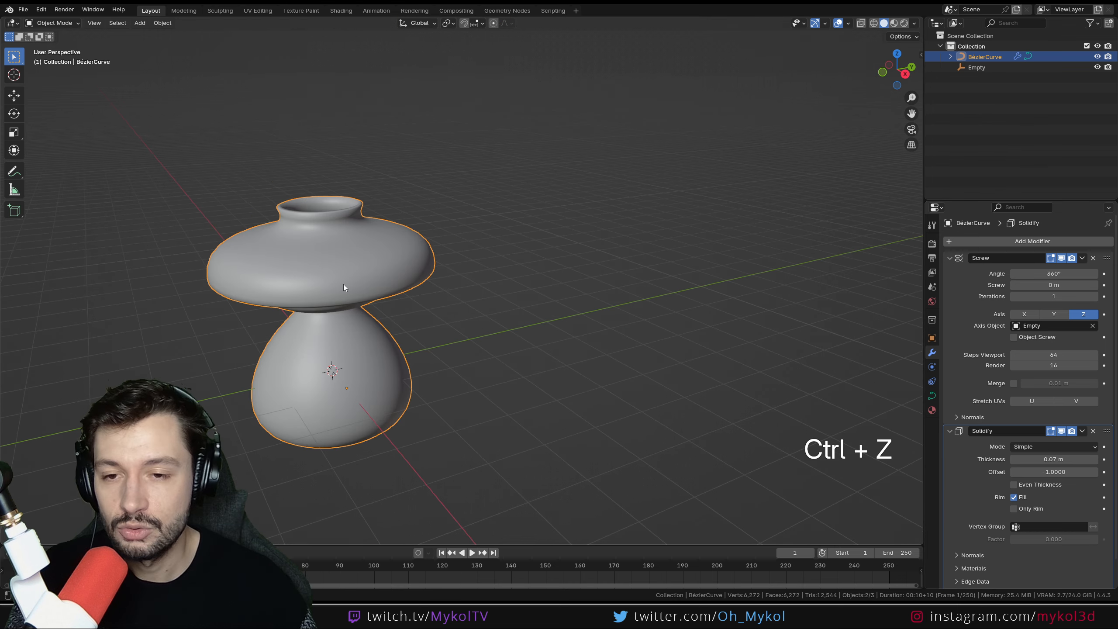
middle_drag(343, 283, 409, 267)
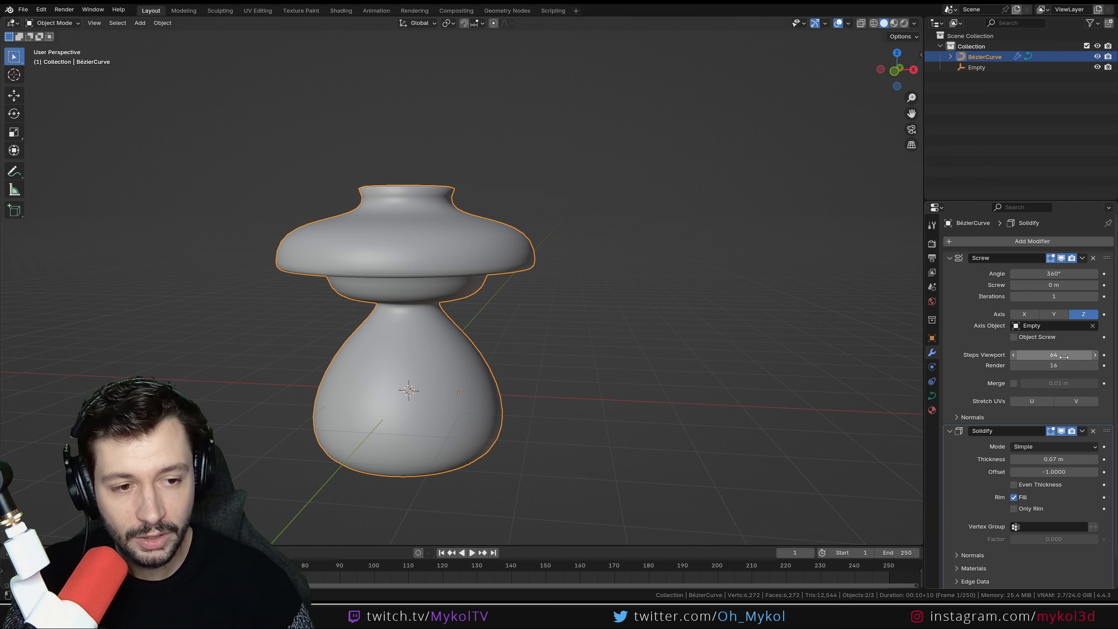
- Set the Screw modifier's viewport steps to 16
click(1029, 354)
text(16)
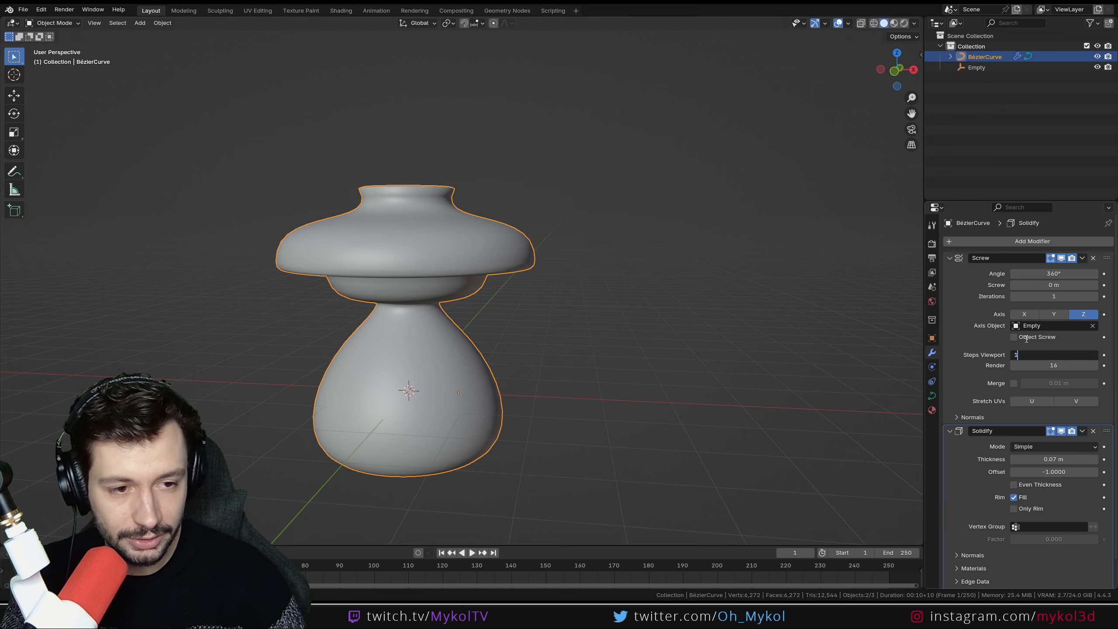
key(Return)
scroll(451, 372, down, 3)
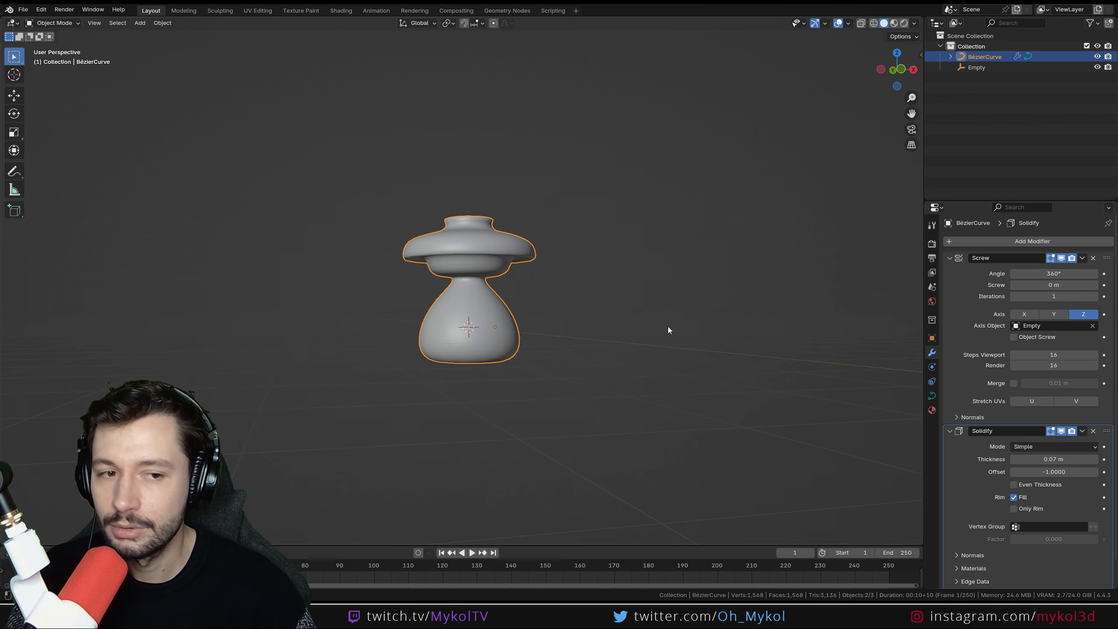
- Add a Subdivision Surface modifier below the collapsed Screw and Solidify modifiers, with 2 viewport levels
click(950, 259)
click(949, 272)
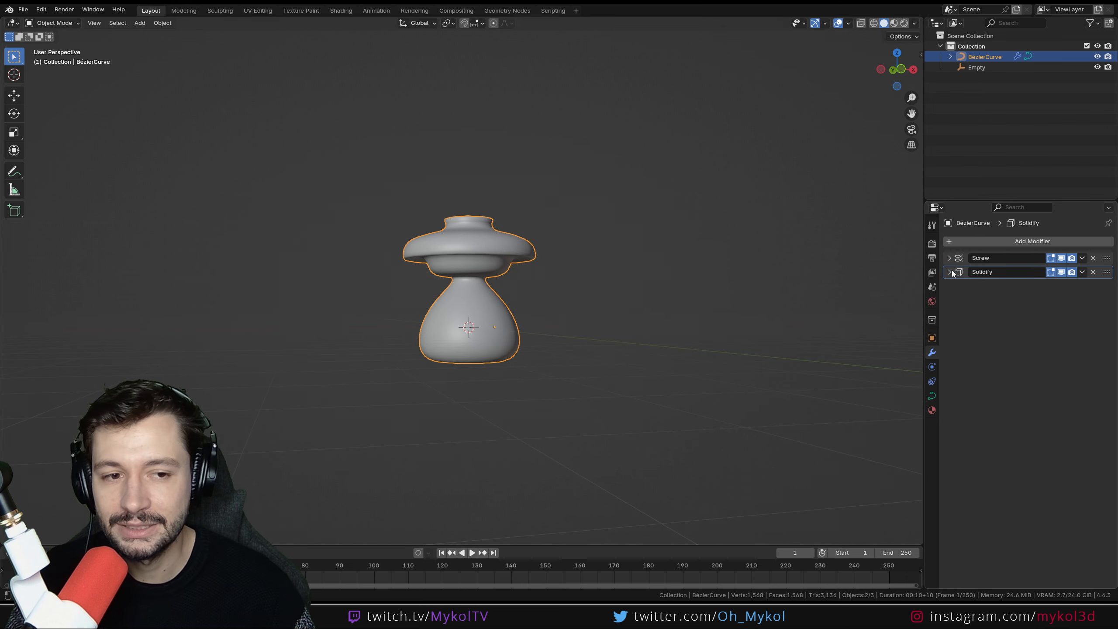
click(1001, 242)
text(sub)
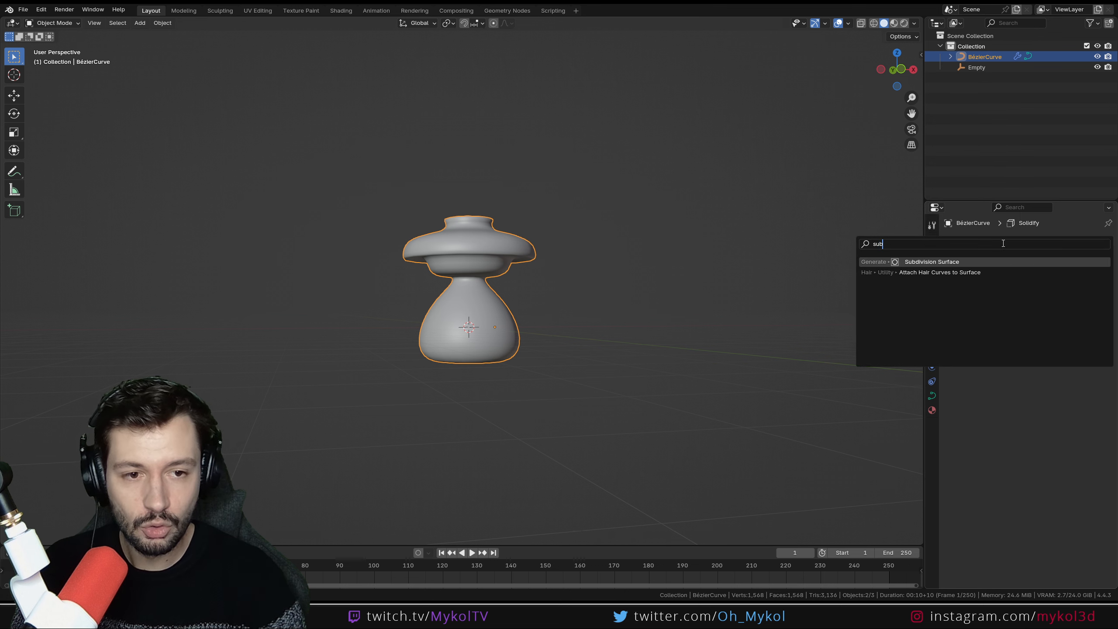
key(Return)
middle_drag(541, 285, 631, 321)
scroll(631, 321, up, 3)
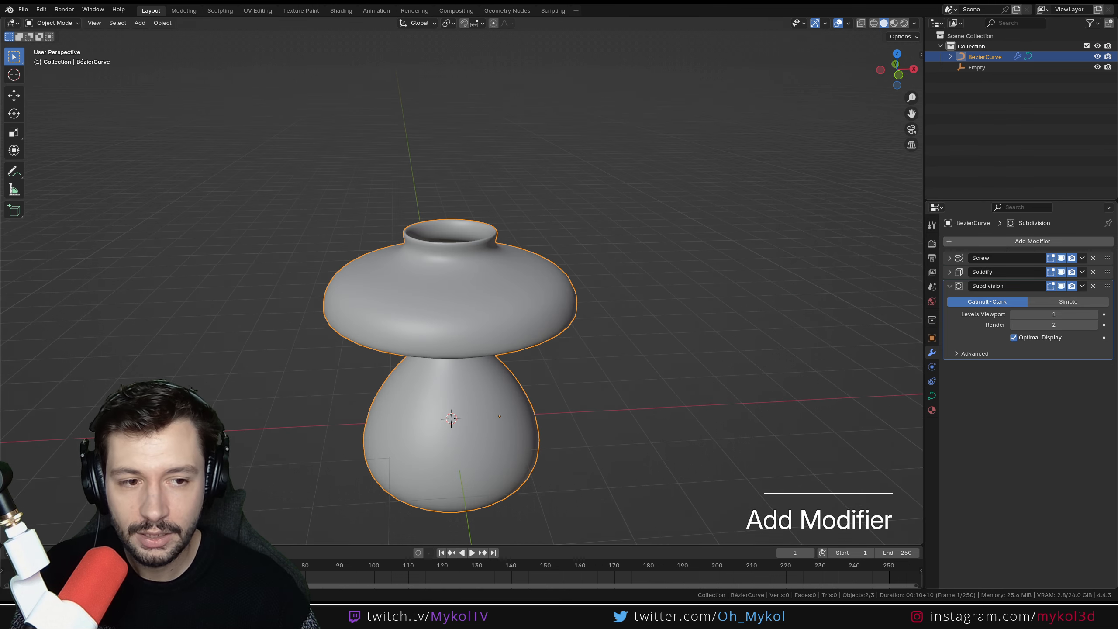
click(1095, 314)
middle_drag(647, 397, 658, 356)
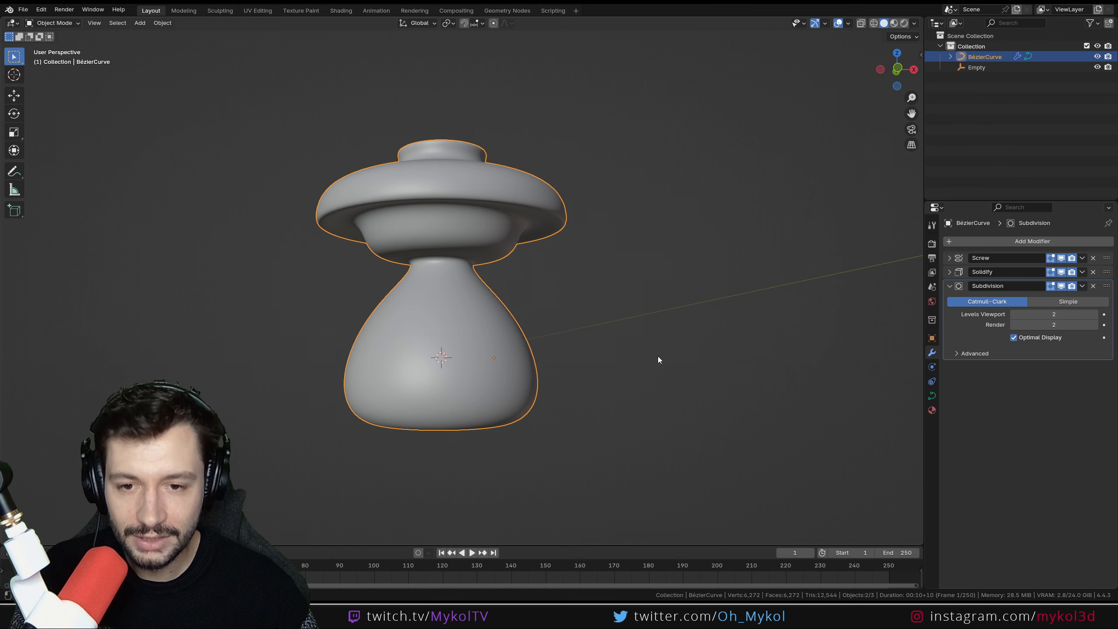
- Deselect the vessel and expand the Screw and Subdivision modifiers to review their settings against the smoothed shape
click(702, 323)
click(948, 286)
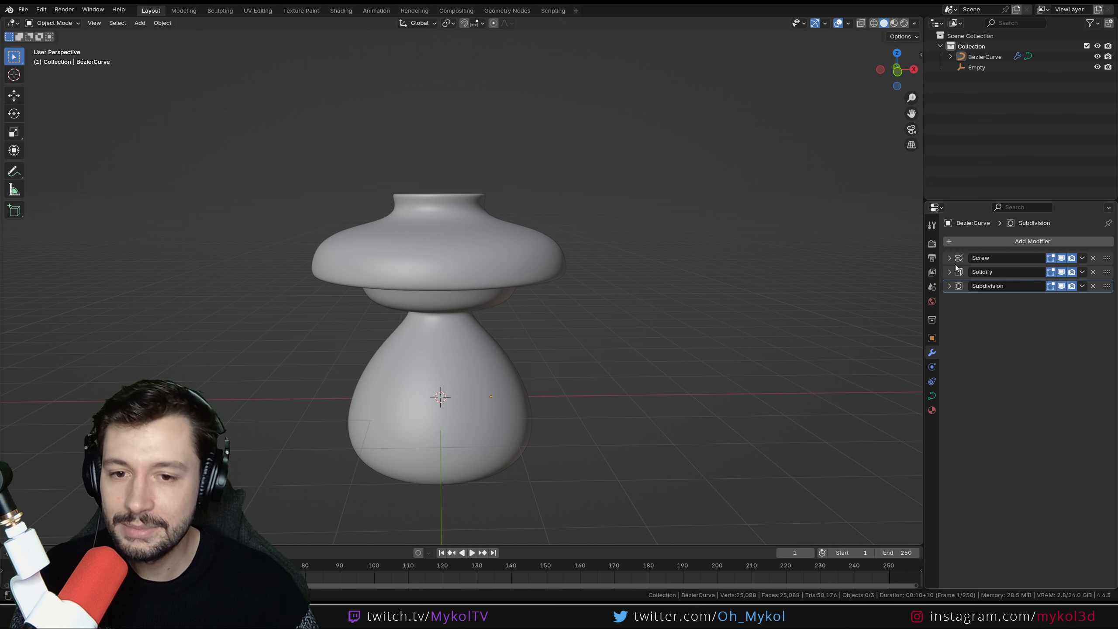
middle_drag(550, 336, 541, 389)
click(949, 258)
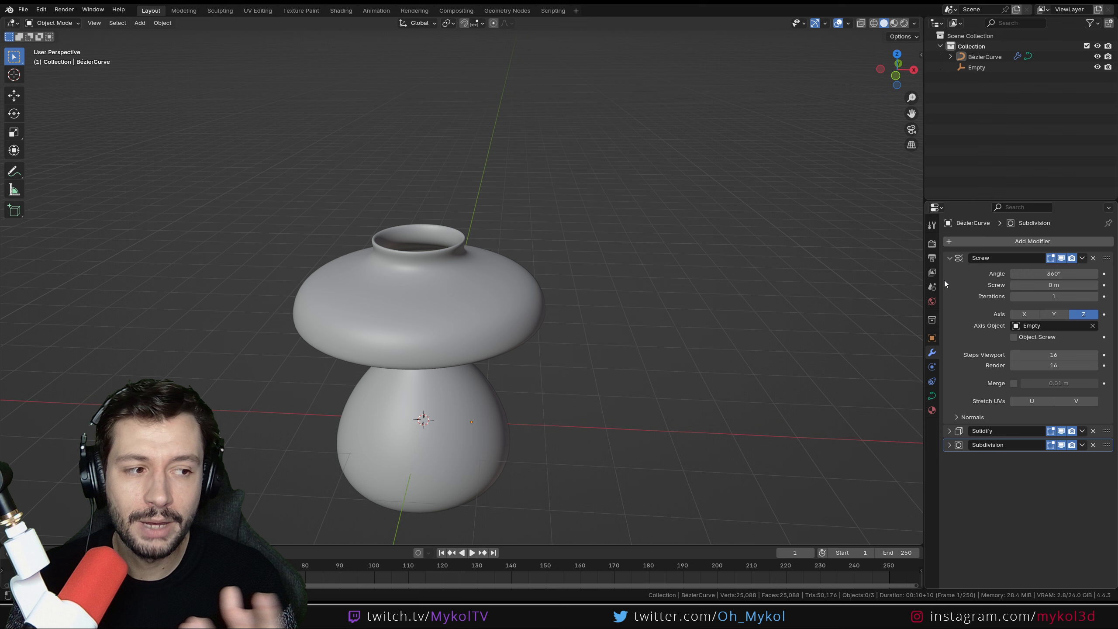
middle_drag(894, 276, 770, 382)
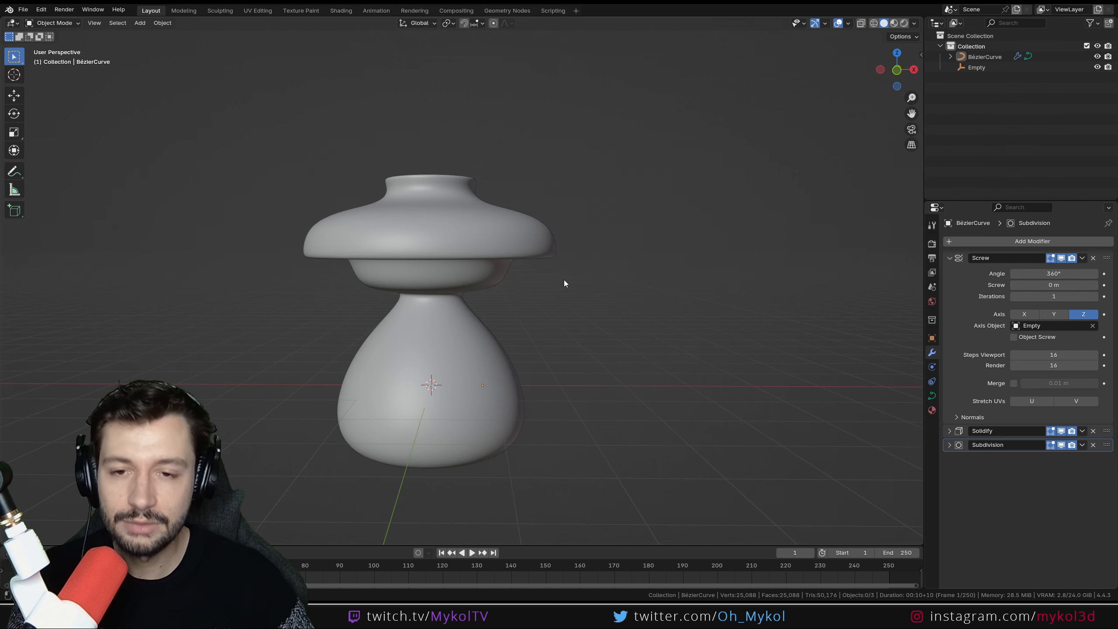
click(956, 445)
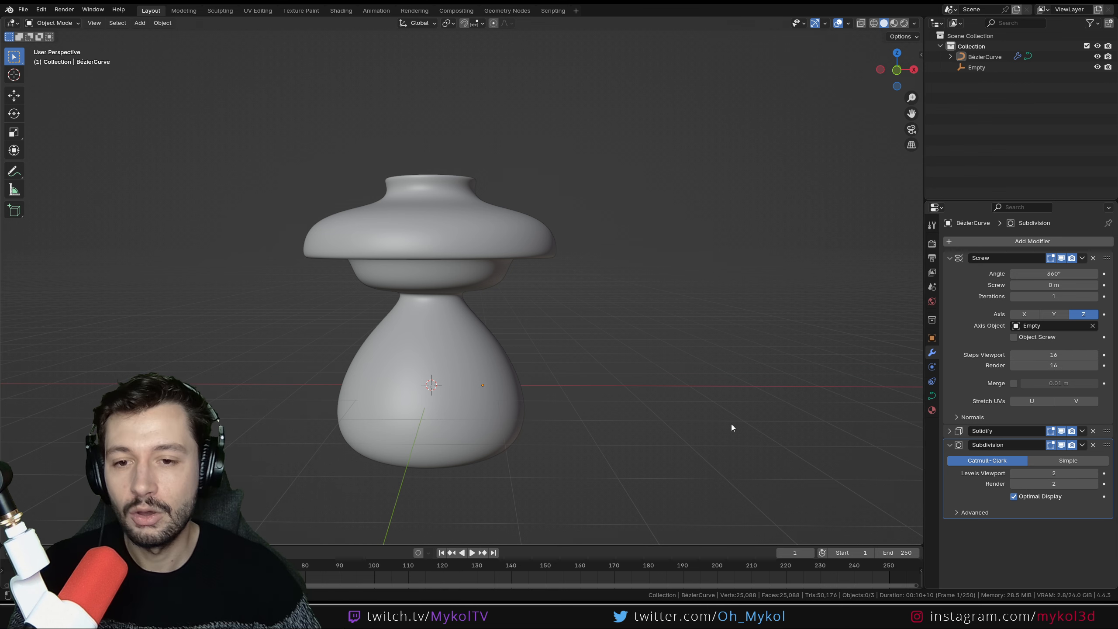
- In front view, subdivide the profile curve's lowest segment, between its two bottommost control points, in Edit Mode
key(KP_1)
key(Tab)
key(KP_1)
scroll(537, 356, up, 3)
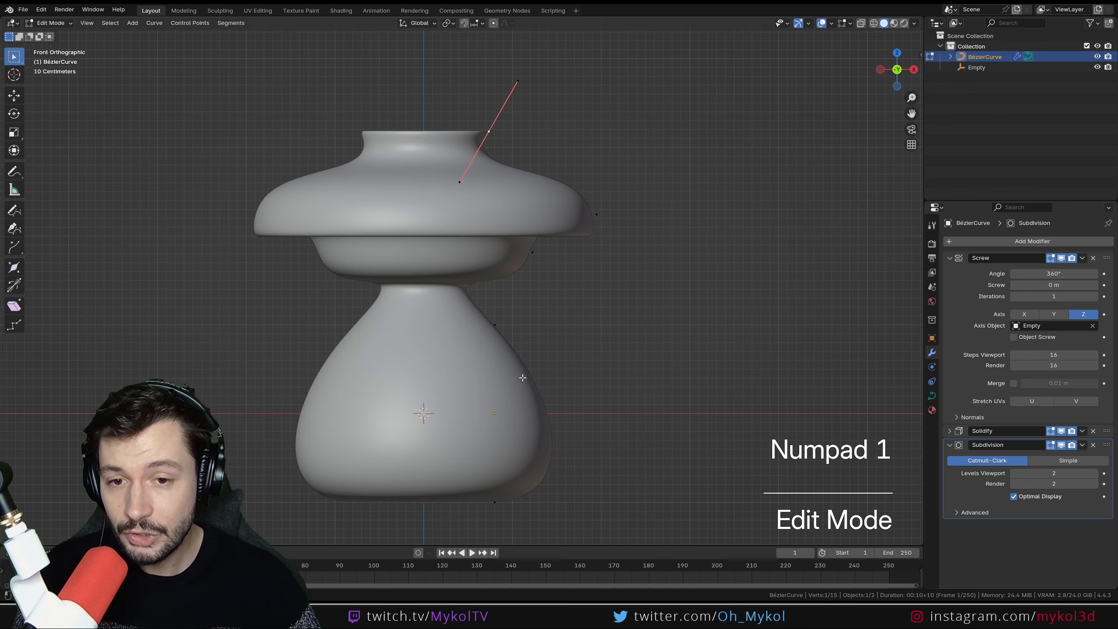
click(494, 322)
shift+scroll(514, 384, down, 3)
shift+click(485, 422)
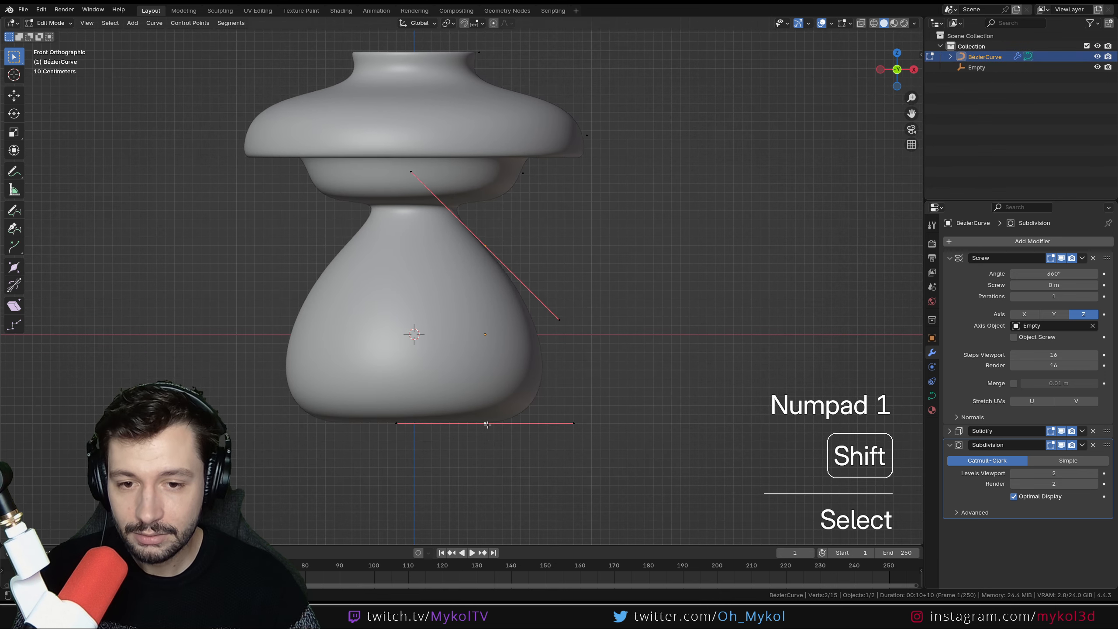
right_click(504, 299)
click(505, 299)
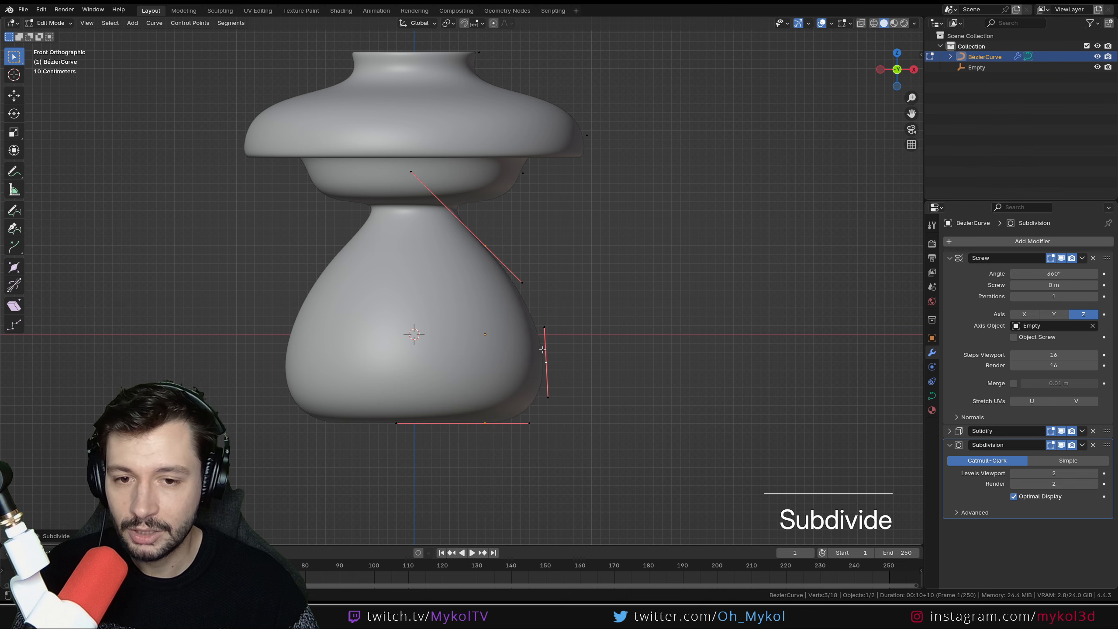
- Move the new control point about 1.2 m inward and 0.3 m up to form a narrow waist, and return to Object Mode
click(548, 361)
key(g)
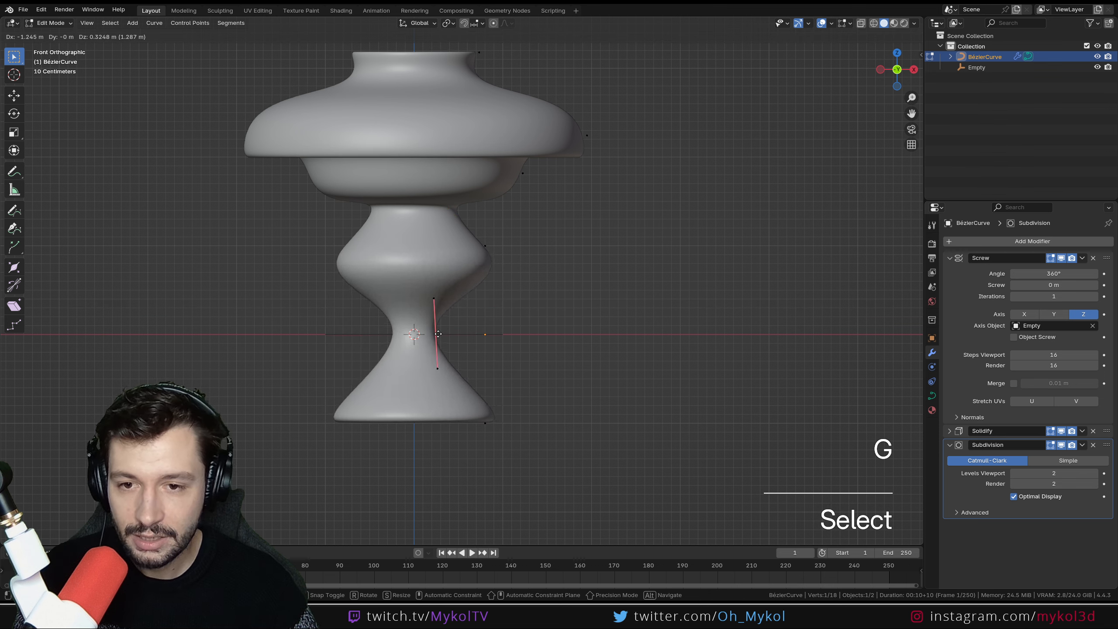
click(440, 336)
scroll(478, 359, down, 2)
key(Tab)
key(Tab)
key(Tab)
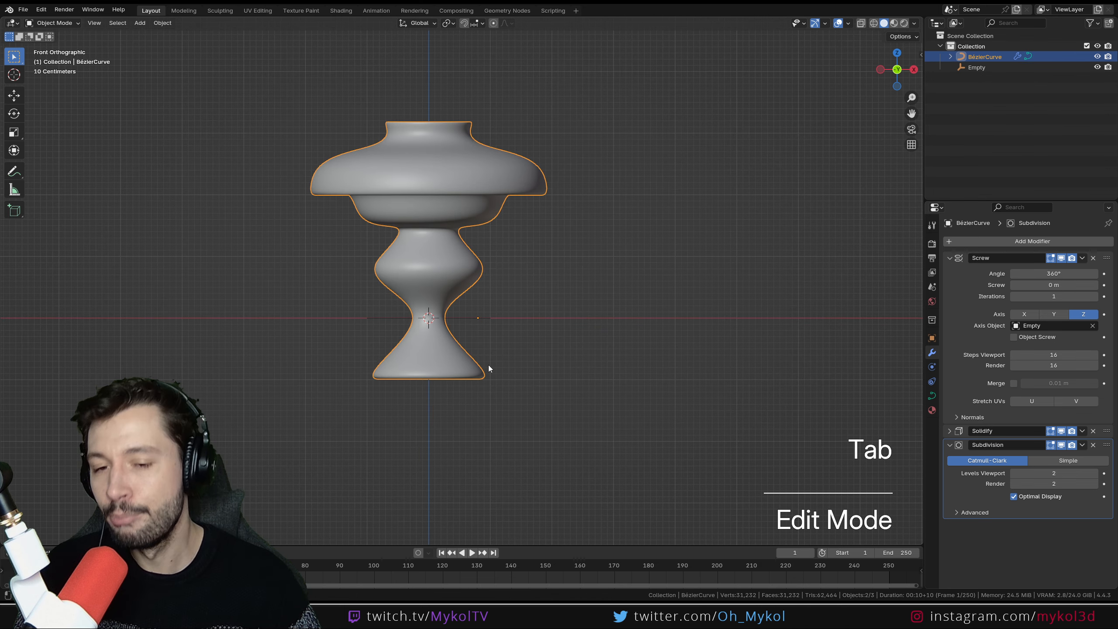
- Examine the reshaped vessel from an angle and review the Screw modifier's Normals options
mouse_move(446, 346)
middle_down()
mouse_move(462, 360)
mouse_move(466, 351)
middle_up()
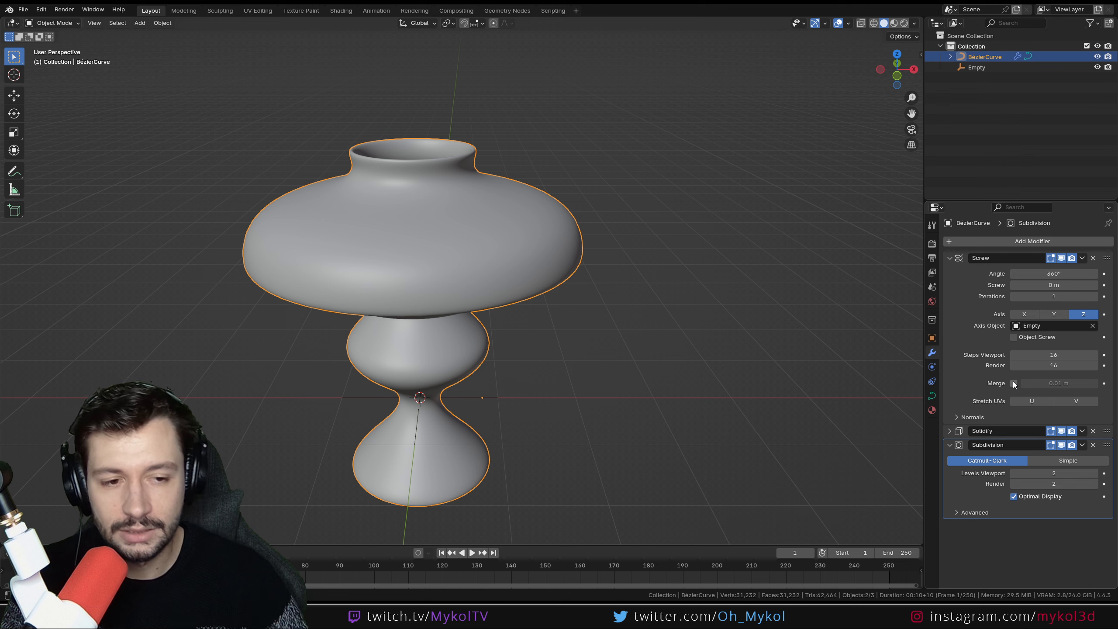
click(965, 418)
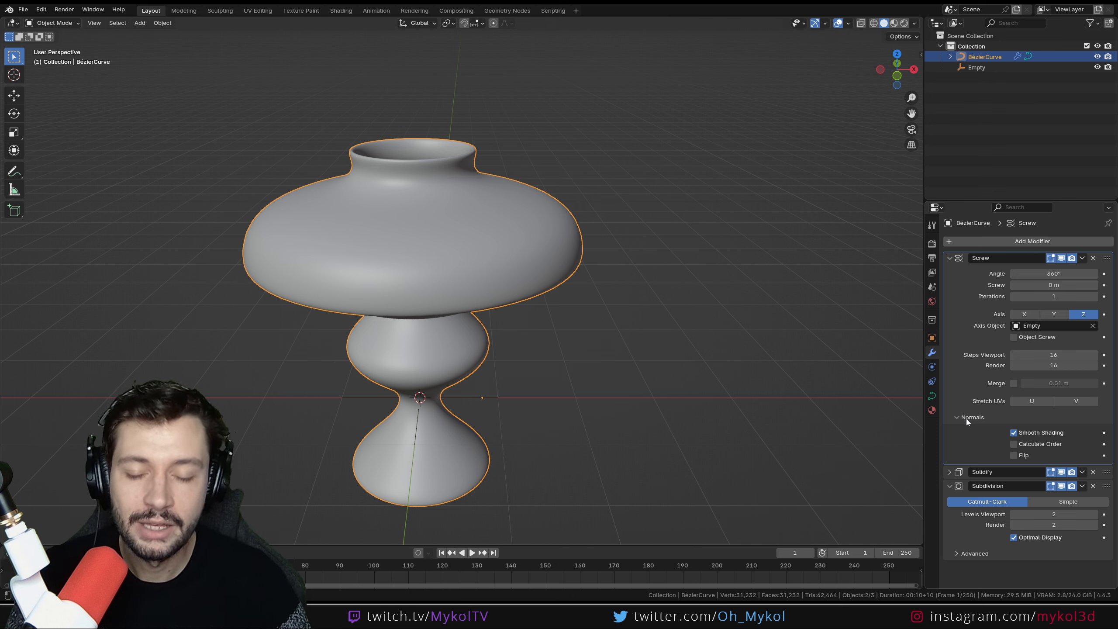
click(965, 418)
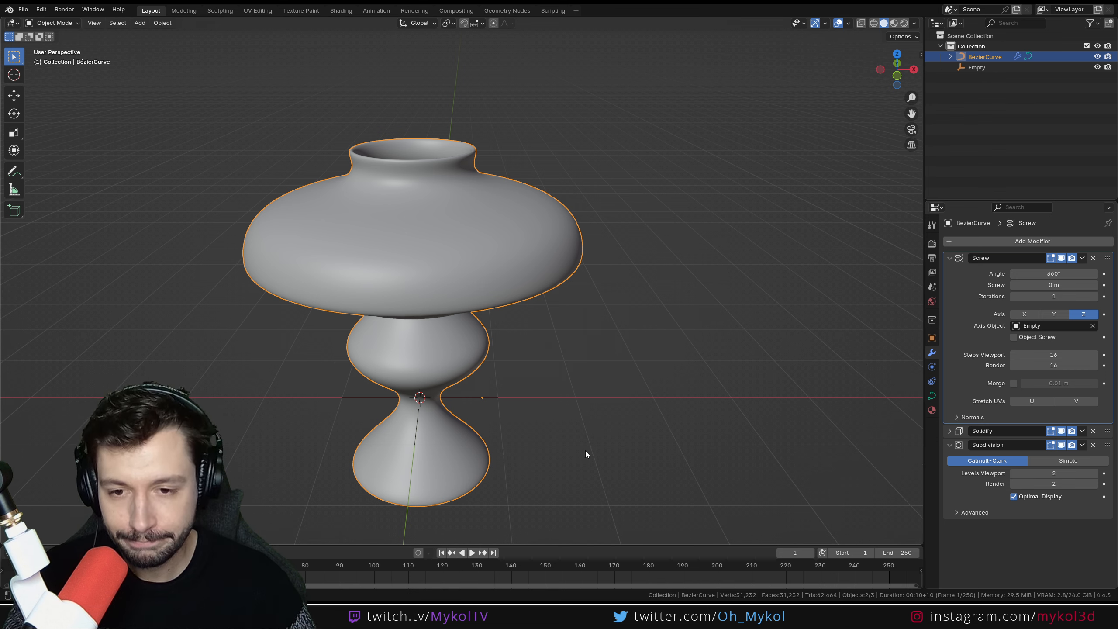
middle_drag(585, 453, 638, 471)
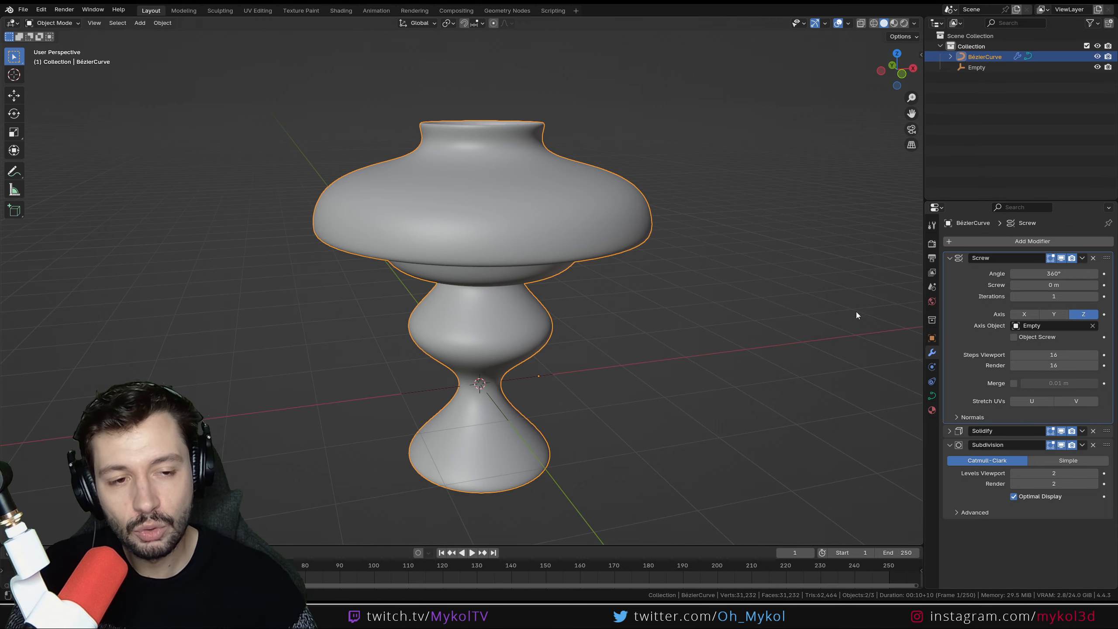
scroll(588, 460, down, 5)
scroll(564, 535, up, 5)
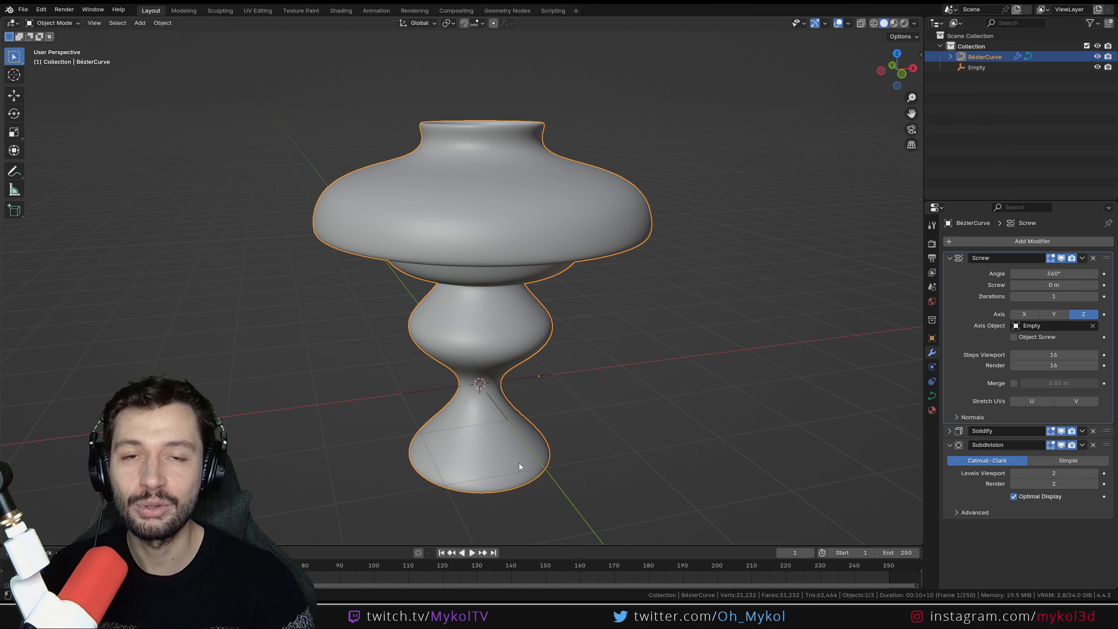
key(ctrl+alt)
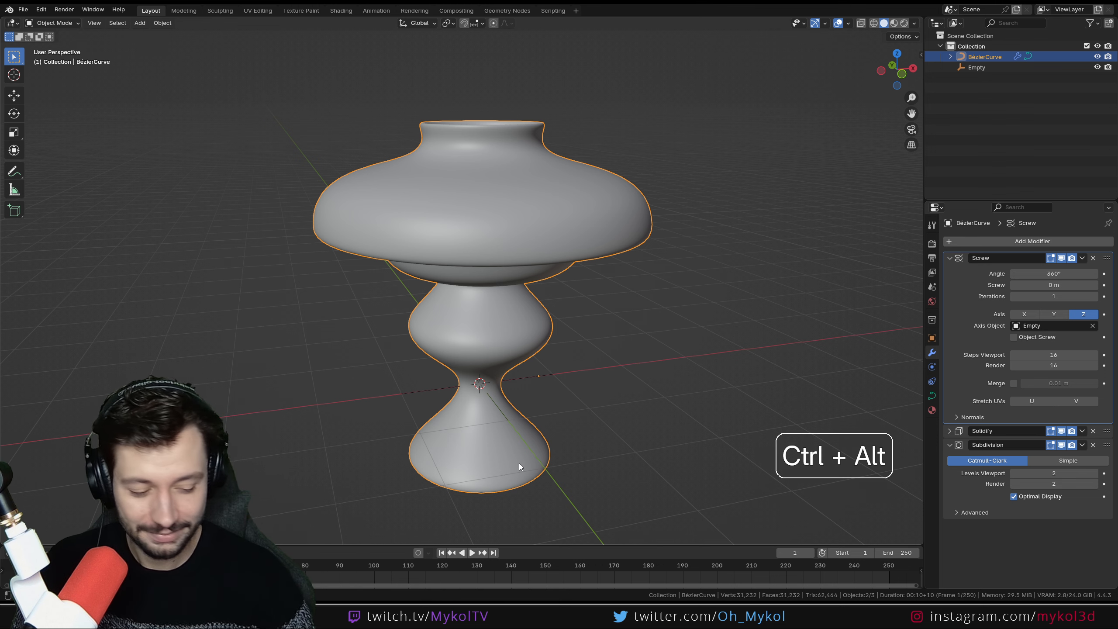